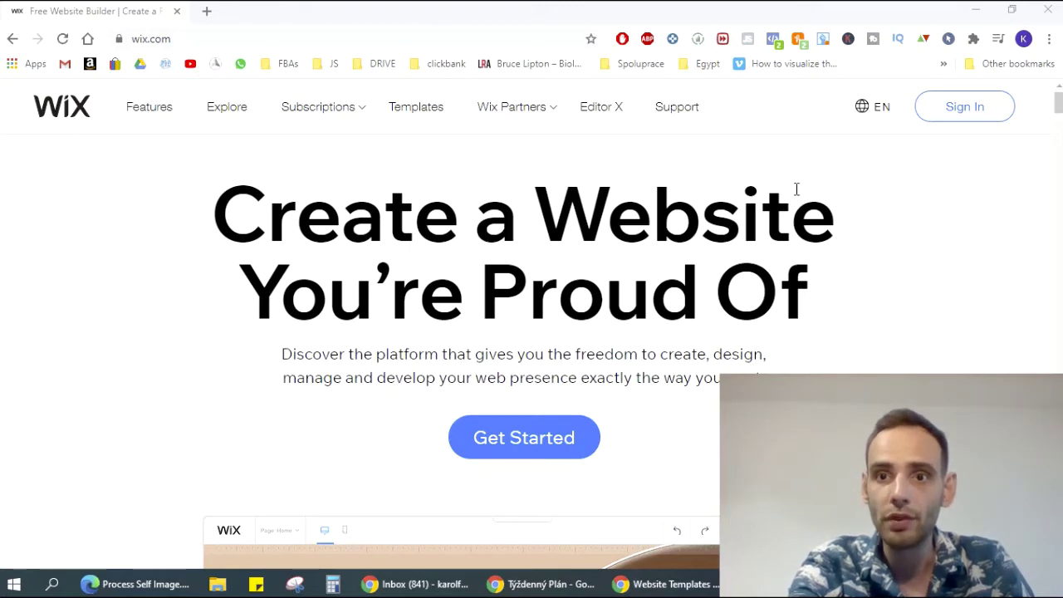
Sign in to the Wix account using the existing Google account.
{"action": "left_click", "coordinate": [981, 117]}
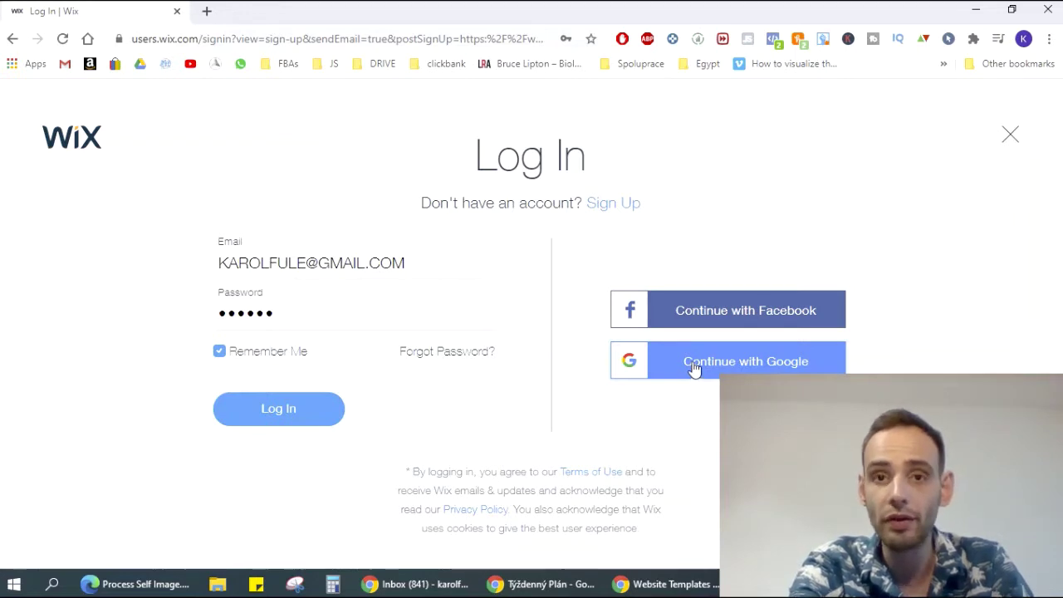
{"action": "left_click", "coordinate": [694, 369]}
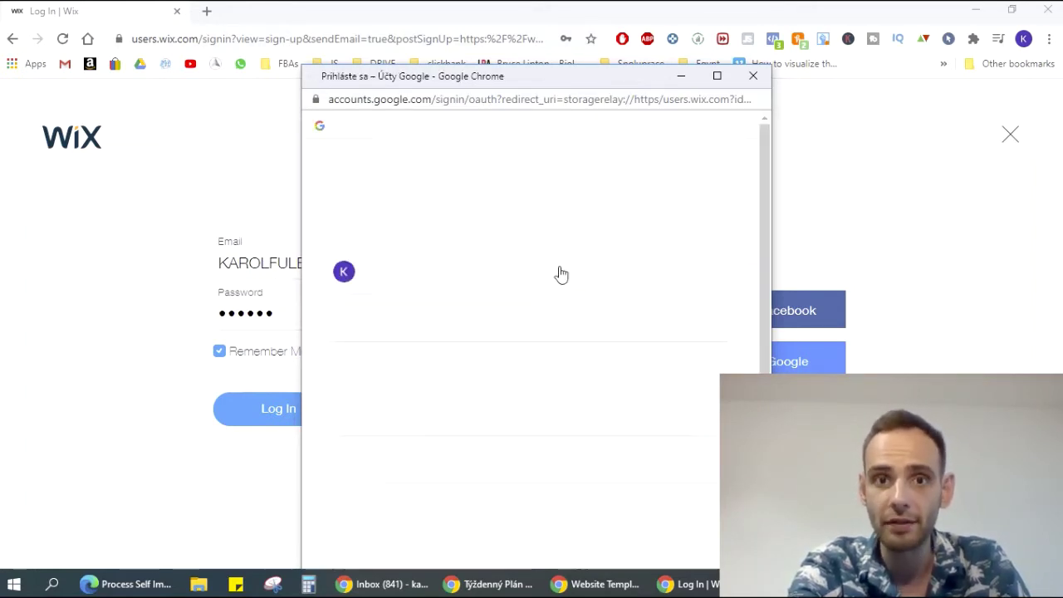
{"action": "left_click", "coordinate": [384, 376]}
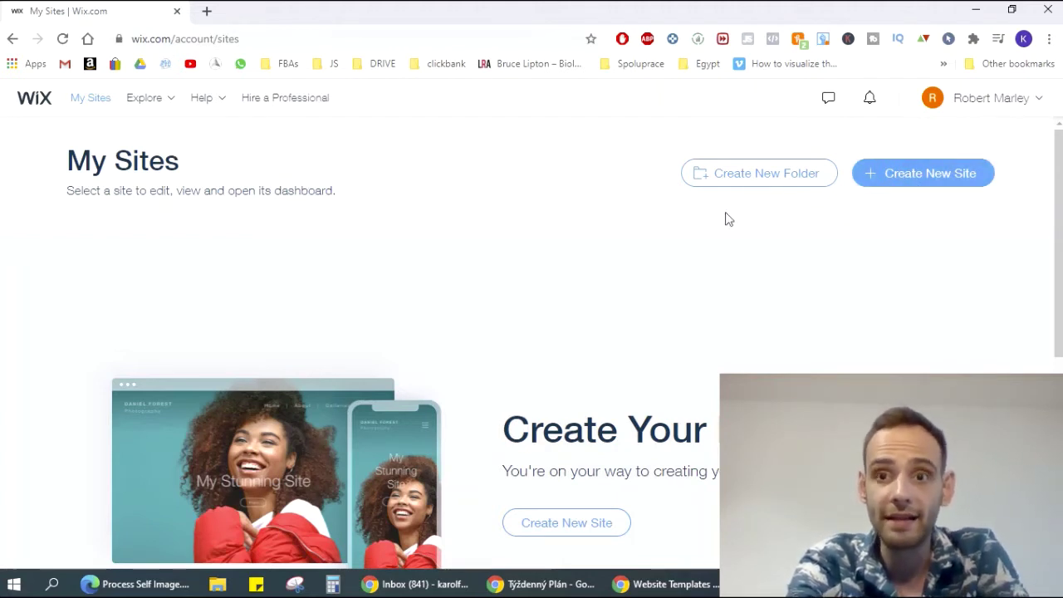
Start a new site of the type Other, to be built from a template with the Editor.
{"action": "left_click", "coordinate": [891, 176]}
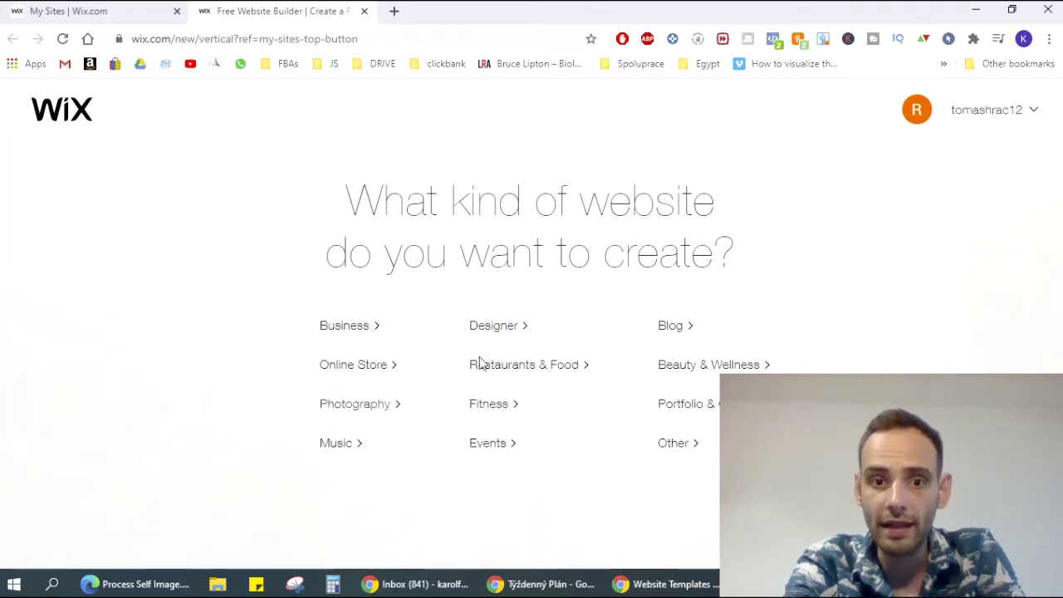
{"action": "left_click", "coordinate": [675, 447]}
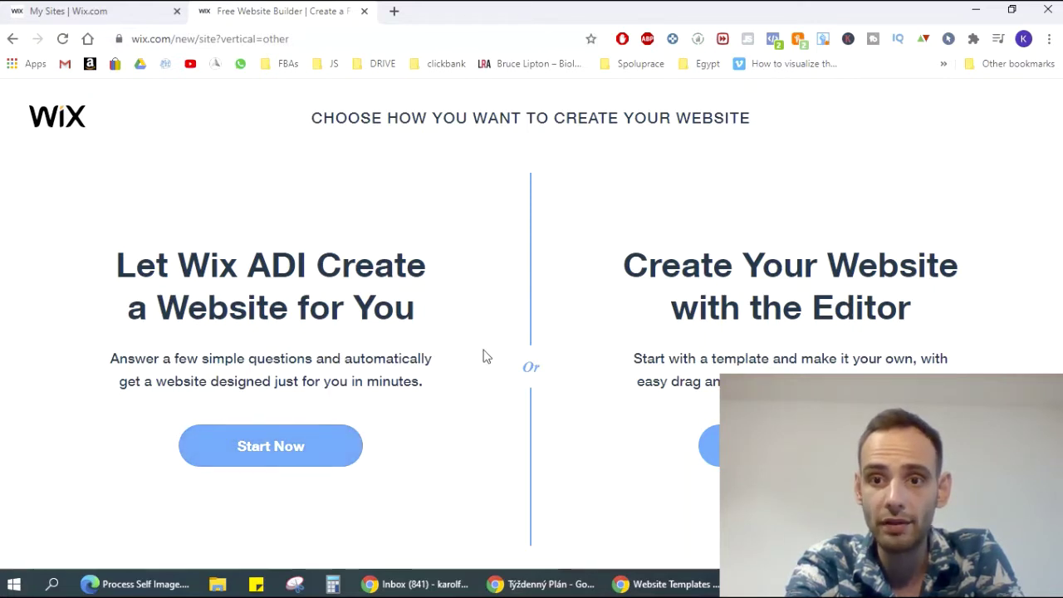
{"action": "left_click", "coordinate": [708, 453]}
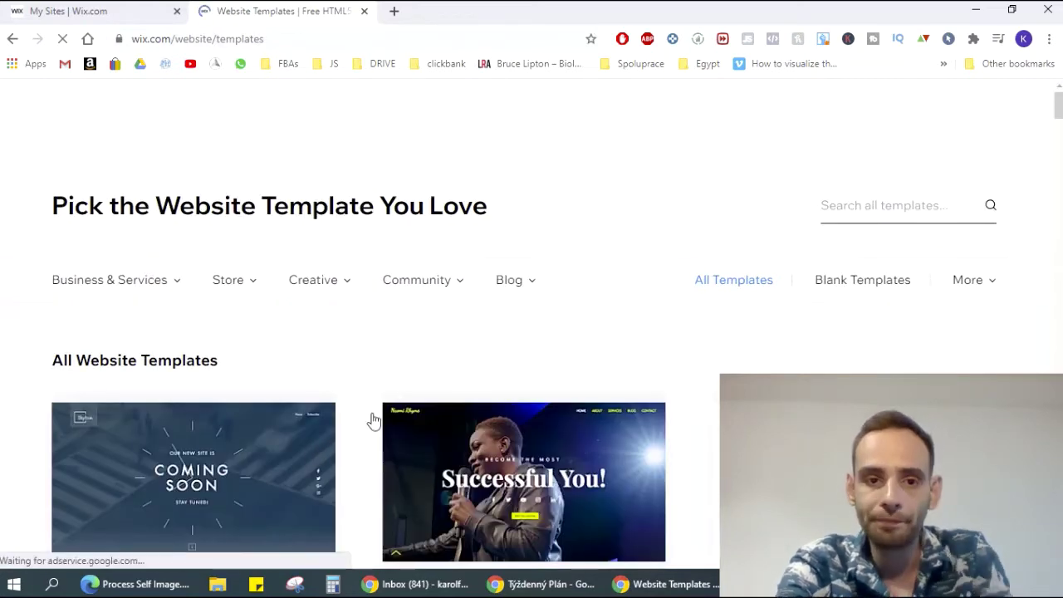
Find the Success Coach template among all website templates, open it for editing and dismiss the introductory video.
{"action": "scroll", "coordinate": [418, 341], "scroll_direction": "down", "scroll_amount": 2}
{"action": "scroll", "coordinate": [415, 344], "scroll_direction": "down", "scroll_amount": 1}
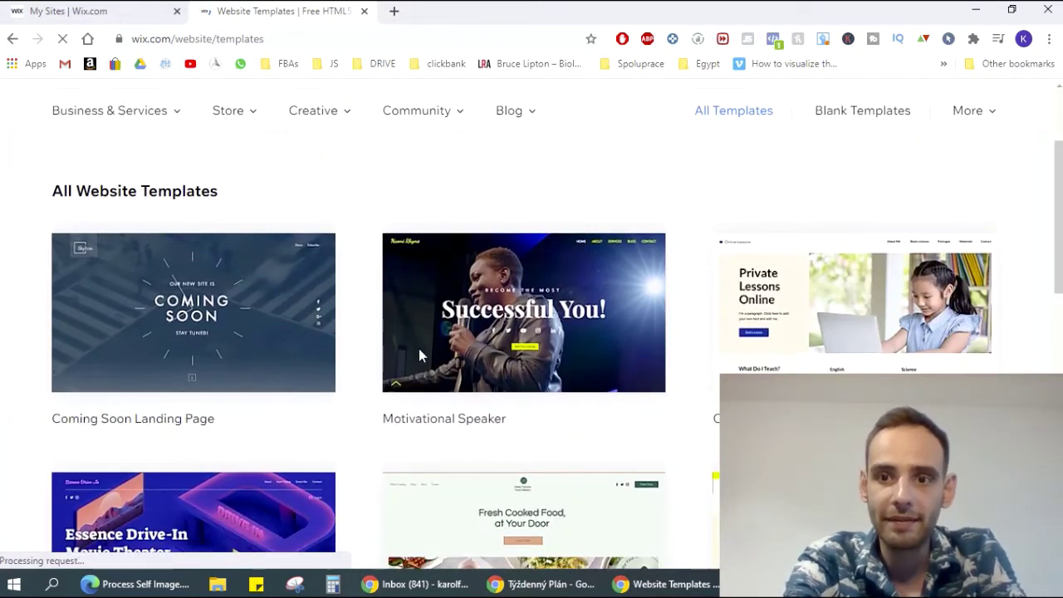
{"action": "scroll", "coordinate": [419, 348], "scroll_direction": "down", "scroll_amount": 6}
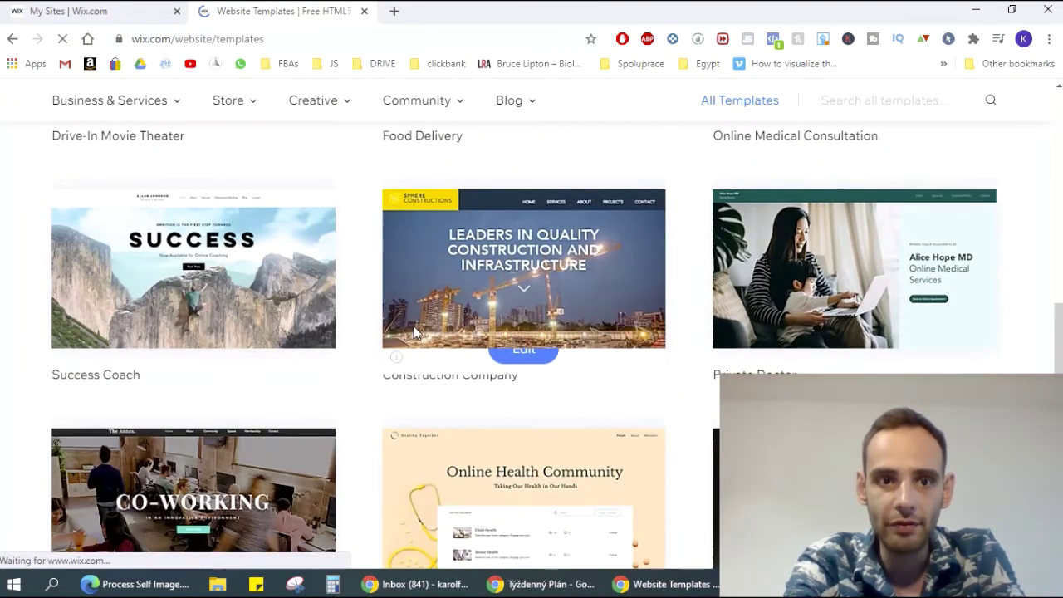
{"action": "scroll", "coordinate": [418, 333], "scroll_direction": "down", "scroll_amount": 4}
{"action": "scroll", "coordinate": [419, 333], "scroll_direction": "up", "scroll_amount": 3}
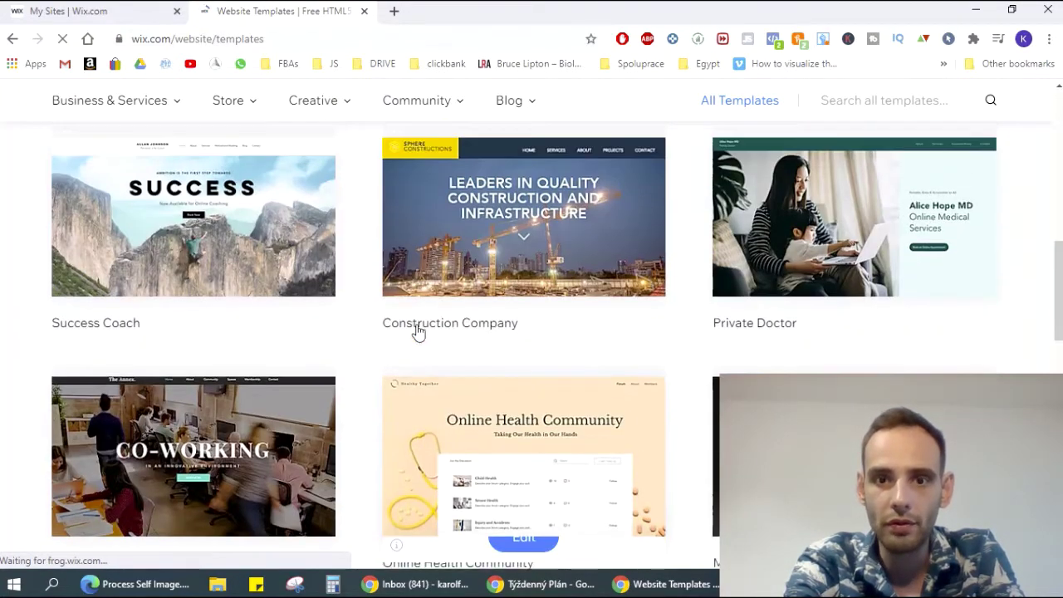
{"action": "scroll", "coordinate": [407, 328], "scroll_direction": "down", "scroll_amount": 1}
{"action": "scroll", "coordinate": [415, 325], "scroll_direction": "up", "scroll_amount": 1}
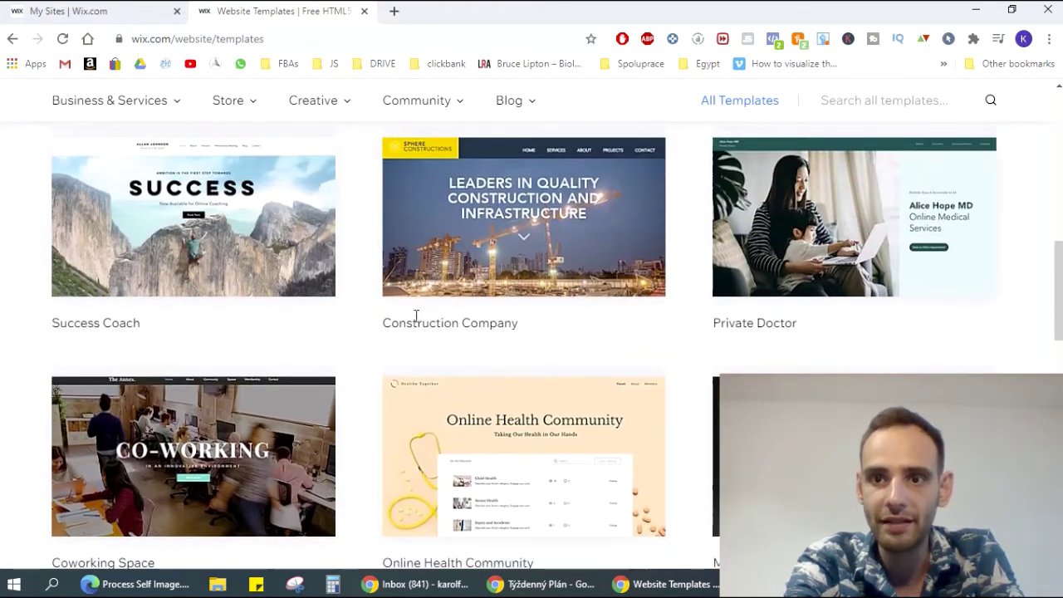
{"action": "scroll", "coordinate": [416, 319], "scroll_direction": "down", "scroll_amount": 6}
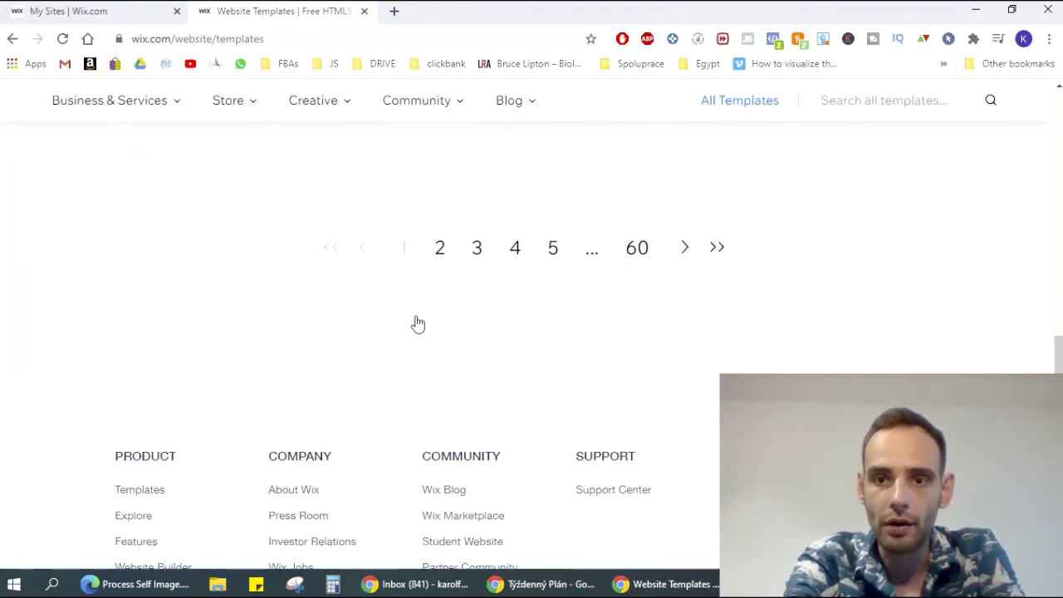
{"action": "scroll", "coordinate": [415, 323], "scroll_direction": "up", "scroll_amount": 5}
{"action": "scroll", "coordinate": [418, 322], "scroll_direction": "up", "scroll_amount": 2}
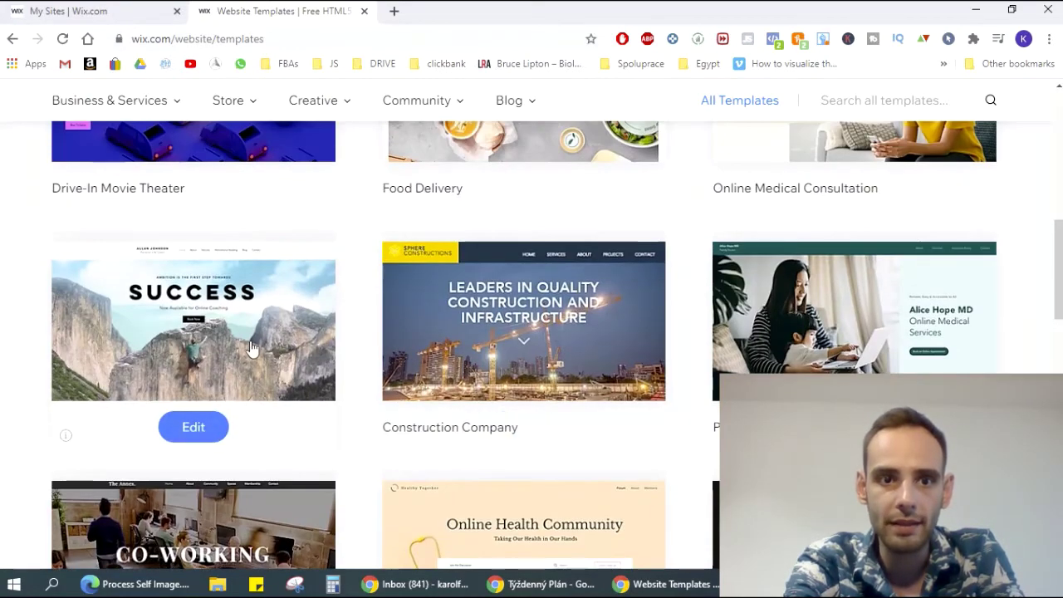
{"action": "mouse_move", "coordinate": [253, 346]}
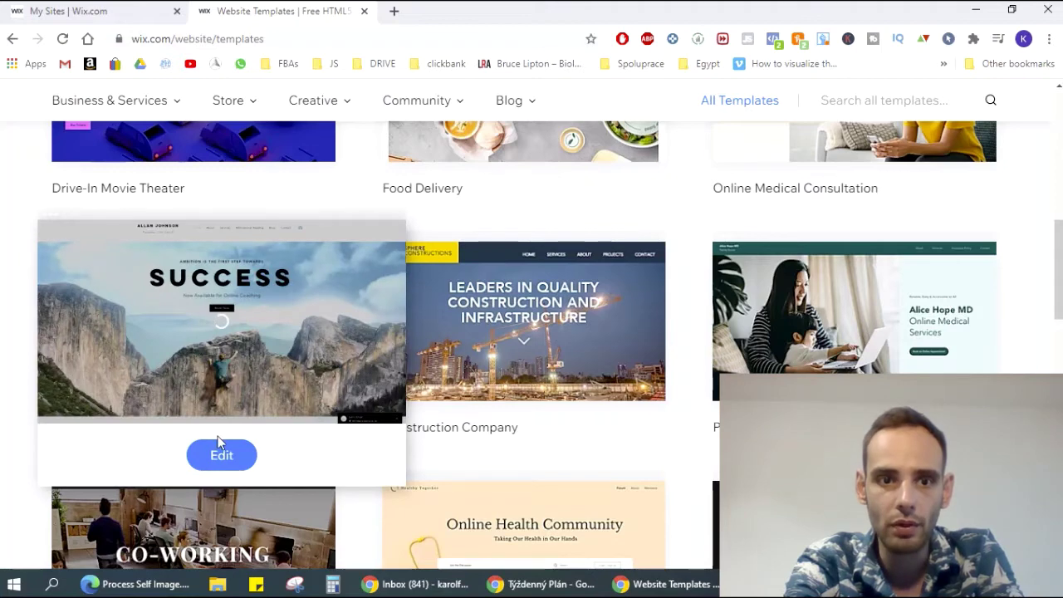
{"action": "left_click", "coordinate": [224, 464]}
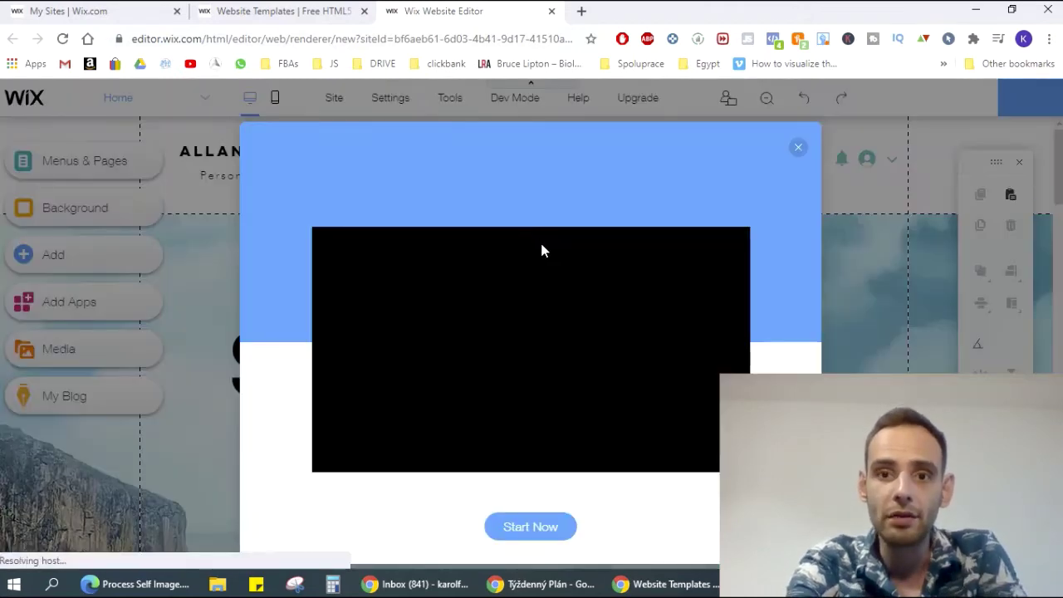
{"action": "left_click", "coordinate": [798, 152]}
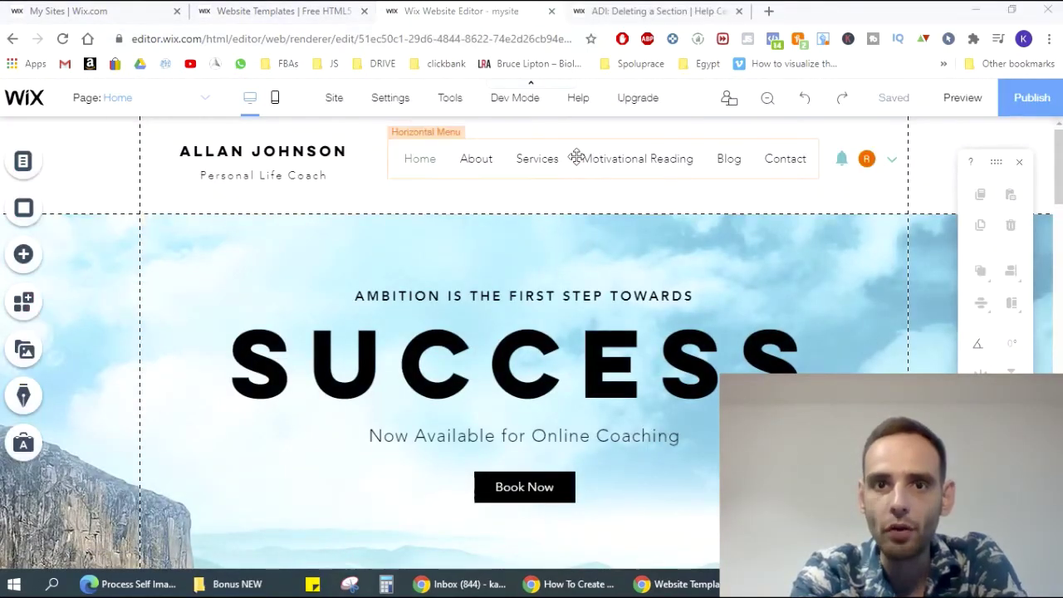
Delete the horizontal menu, the name title, the Personal Life Coach tagline and the member login bar from the header.
{"action": "left_click", "coordinate": [578, 158]}
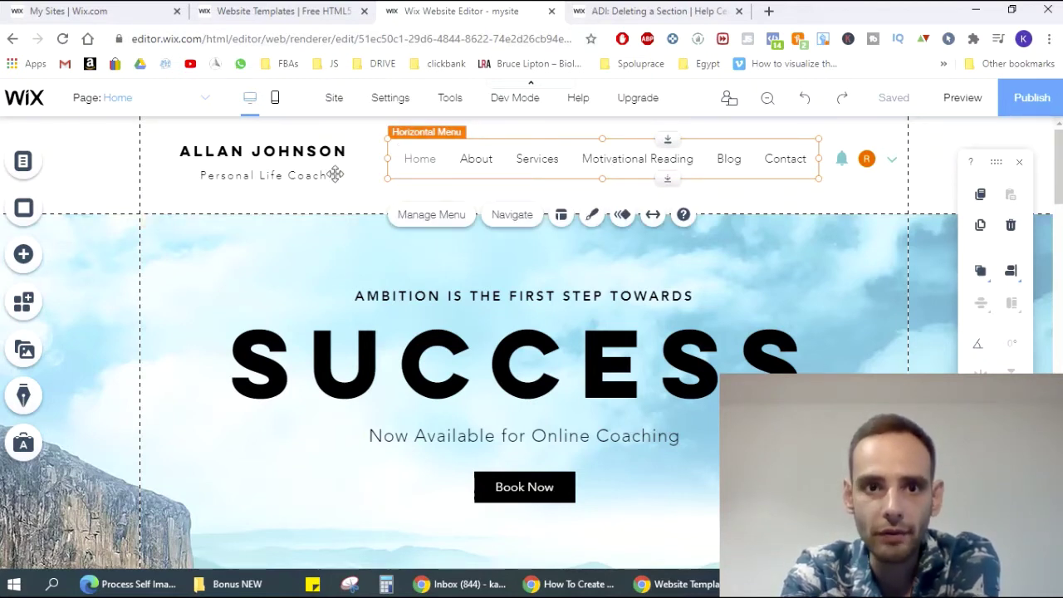
{"action": "key", "text": "Delete"}
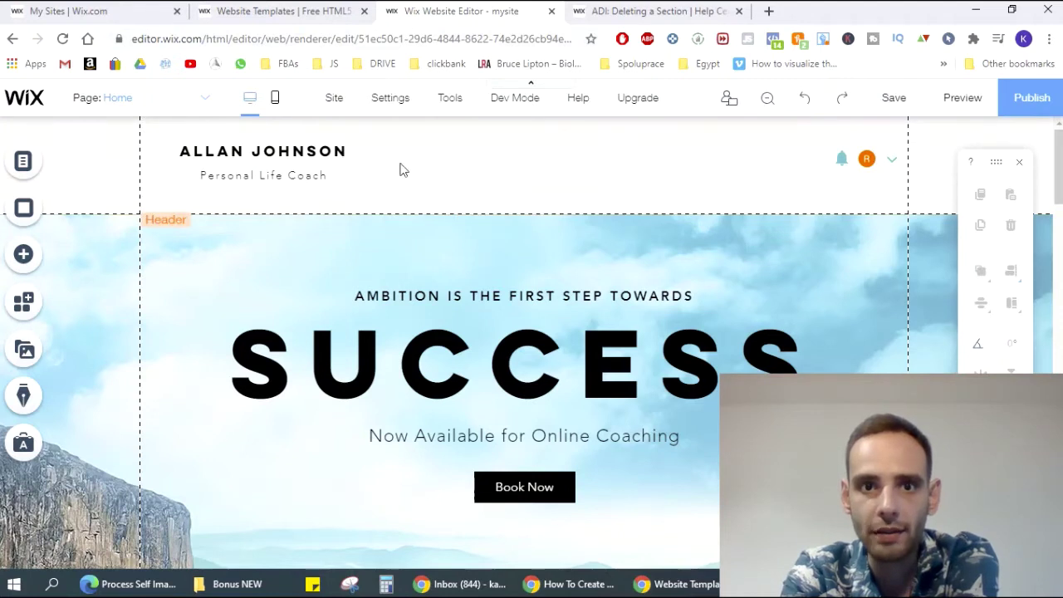
{"action": "left_click", "coordinate": [297, 150]}
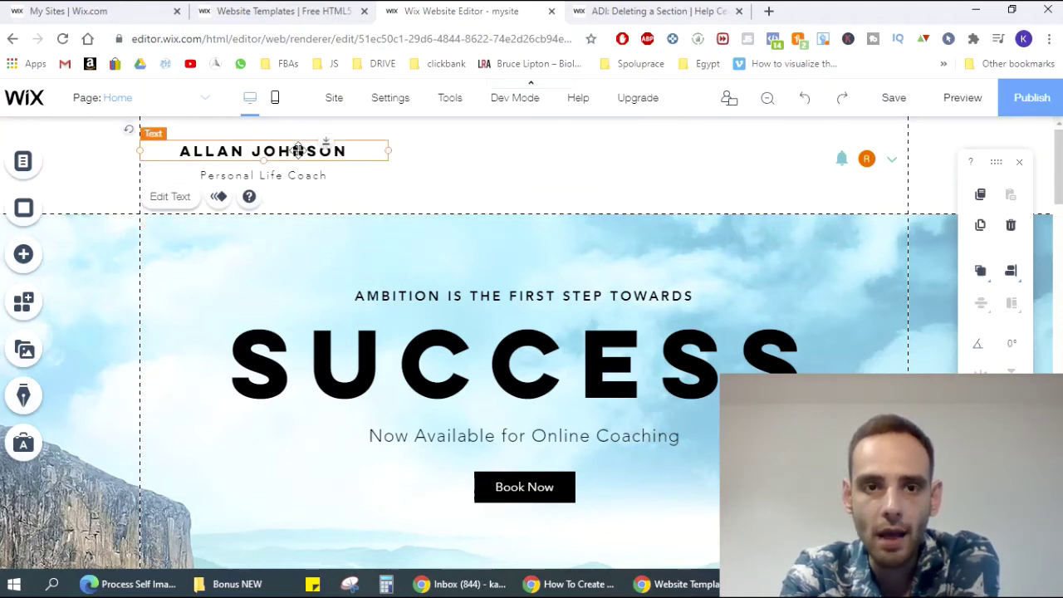
{"action": "key", "text": "Delete"}
{"action": "left_click", "coordinate": [293, 170]}
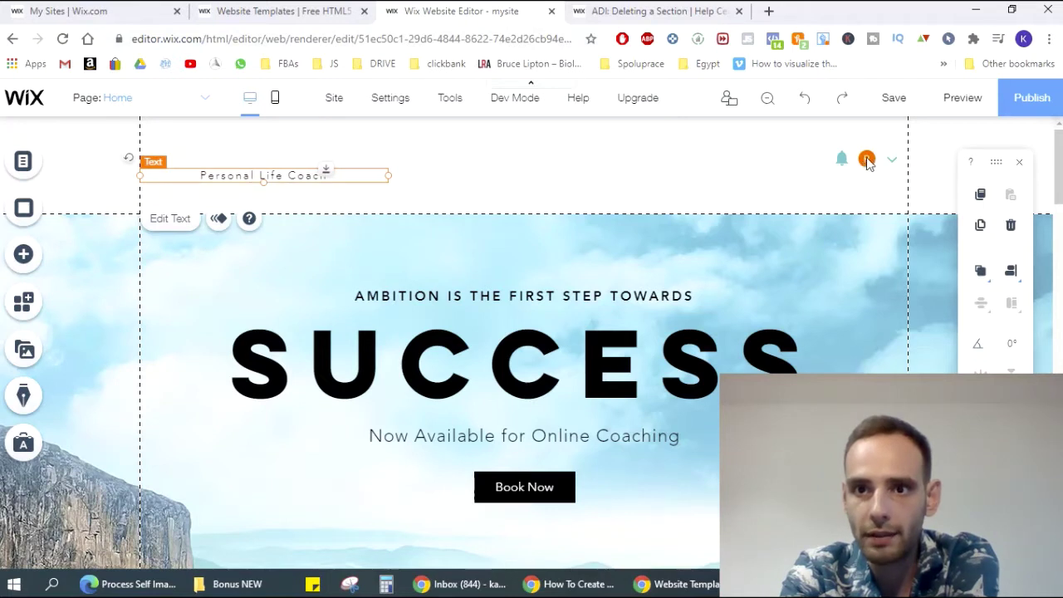
{"action": "key", "text": "Delete"}
{"action": "left_click", "coordinate": [866, 162]}
{"action": "key", "text": "Delete"}
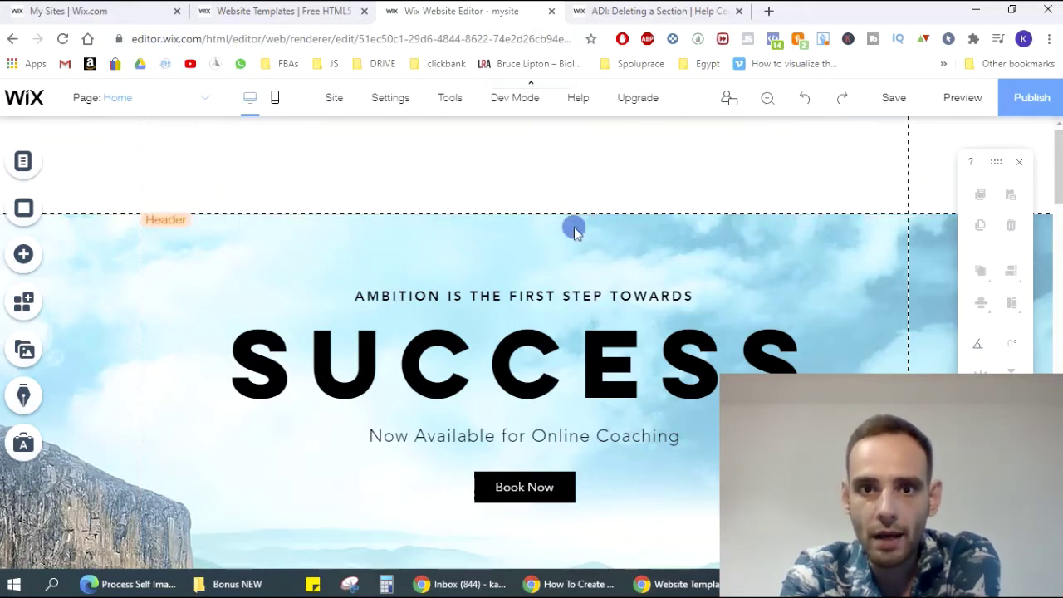
Shrink the empty header to its minimum height so the hero strip starts at the page's upper edge.
{"action": "left_click", "coordinate": [535, 182]}
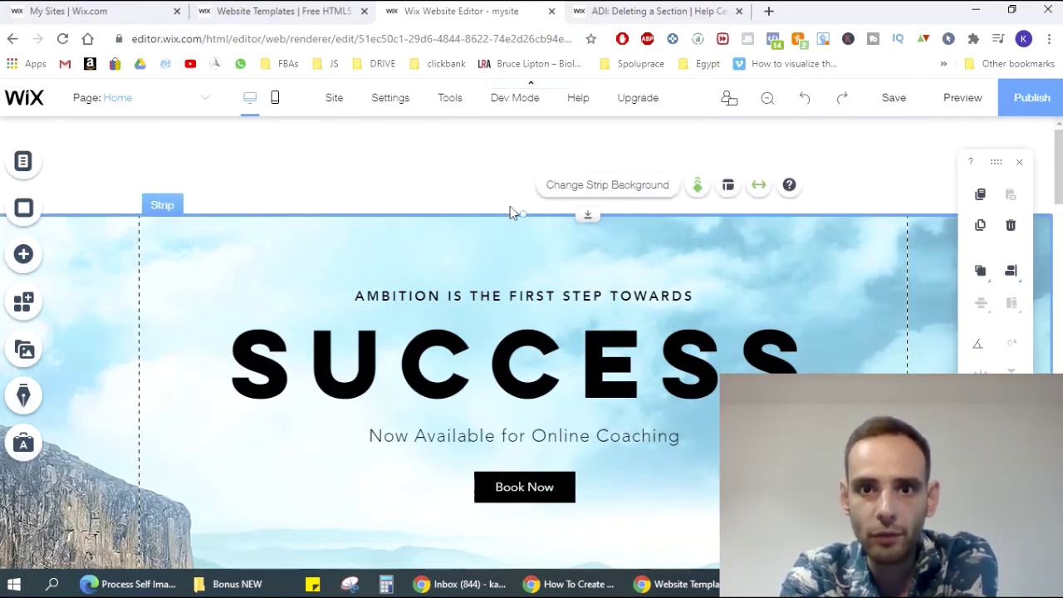
{"action": "double_click", "coordinate": [490, 167]}
{"action": "left_click", "coordinate": [490, 168]}
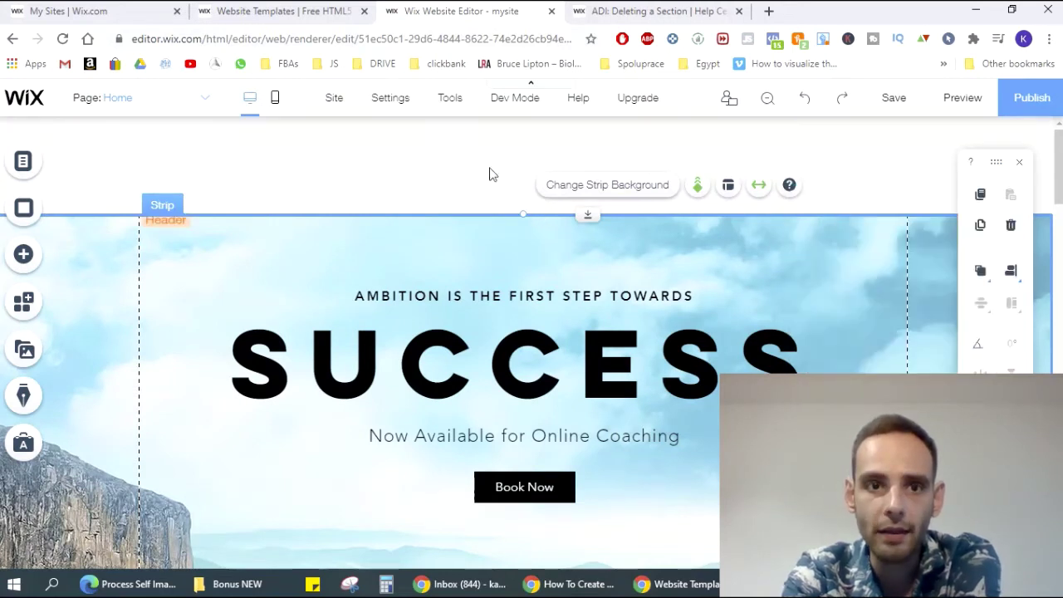
{"action": "left_click_drag", "start_coordinate": [587, 215], "coordinate": [598, 124]}
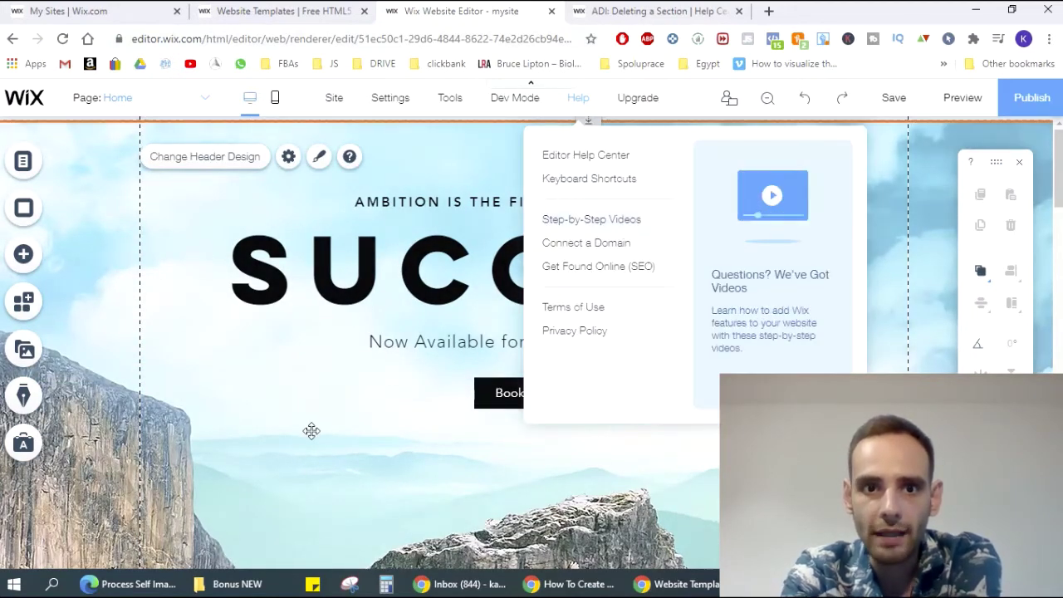
Delete the Success hero strip and the About Me strip from the home page.
{"action": "right_click", "coordinate": [312, 431]}
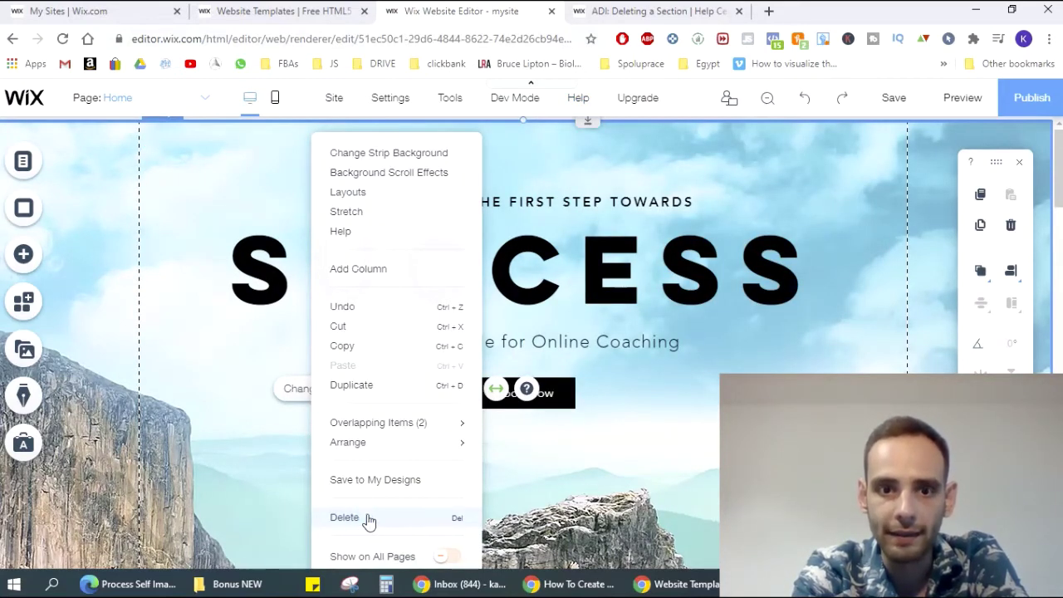
{"action": "left_click", "coordinate": [369, 519]}
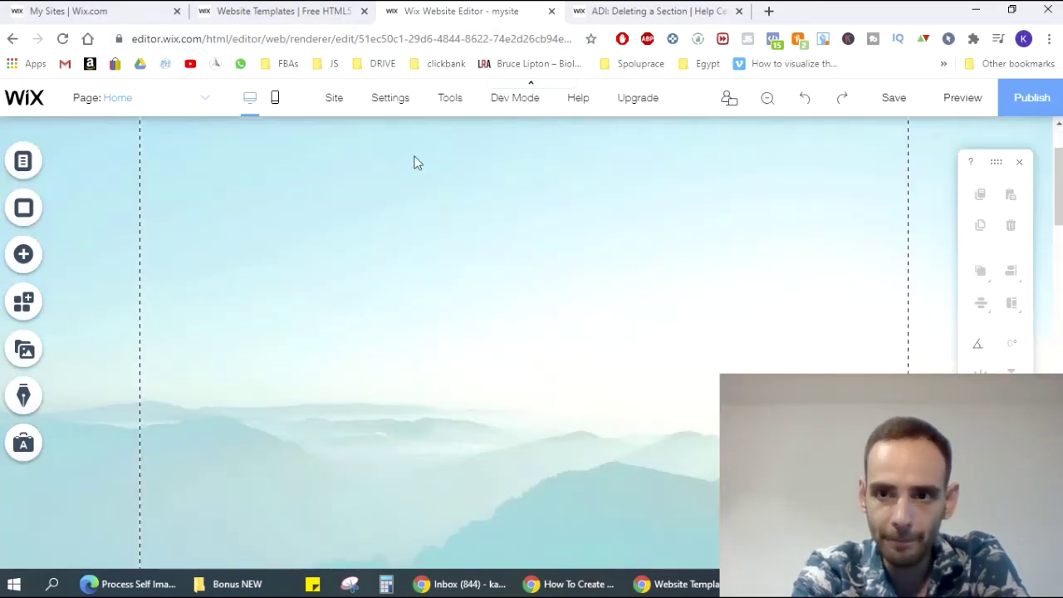
{"action": "scroll", "coordinate": [446, 285], "scroll_direction": "down", "scroll_amount": 3}
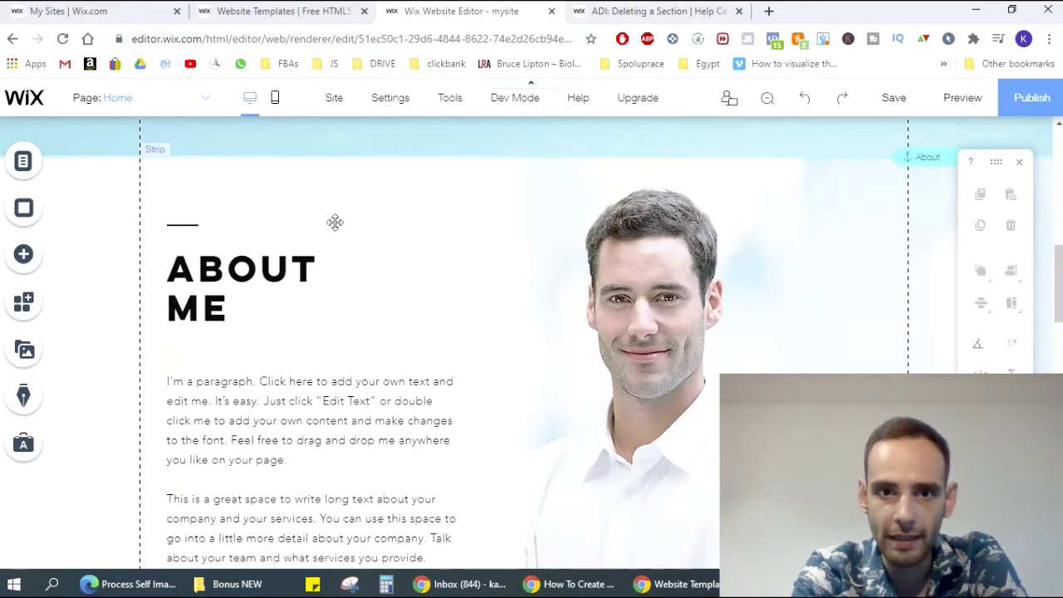
{"action": "left_click", "coordinate": [645, 265]}
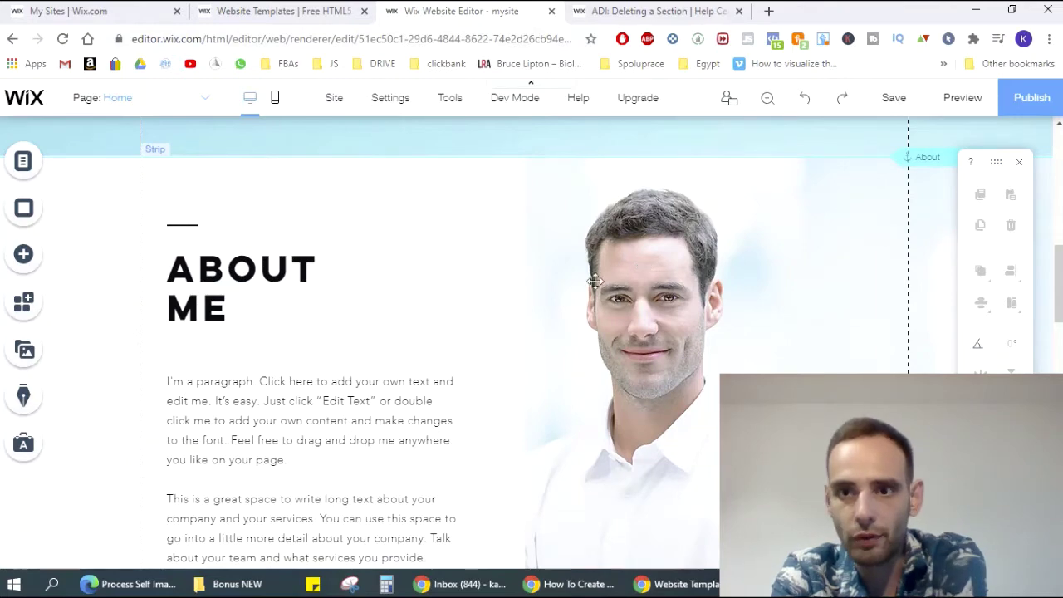
{"action": "left_click", "coordinate": [308, 270]}
{"action": "key", "text": "Delete"}
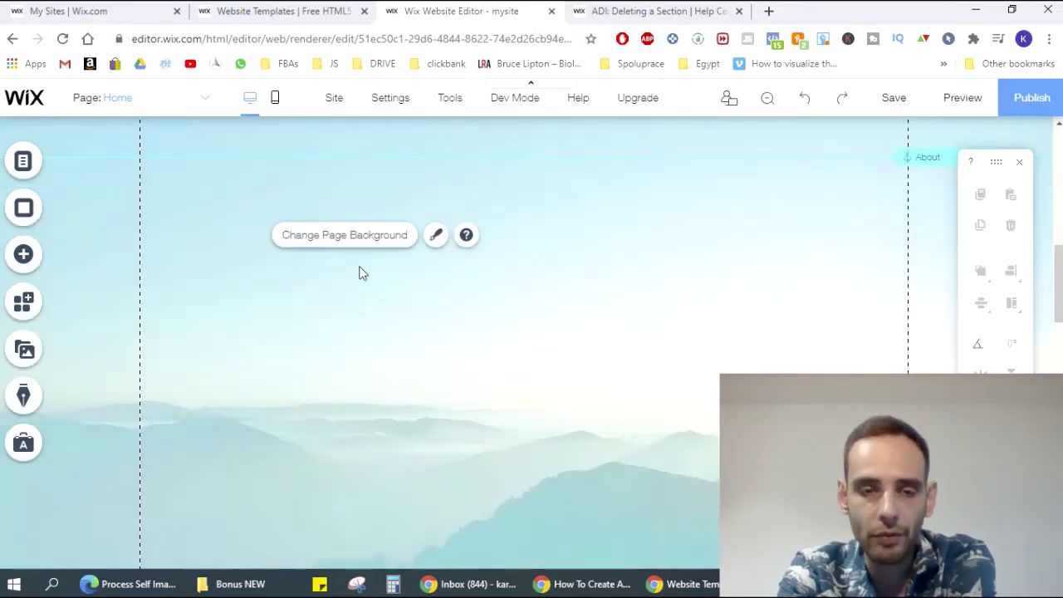
Delete the service list widget and the More services button beneath it.
{"action": "scroll", "coordinate": [367, 266], "scroll_direction": "down", "scroll_amount": 6}
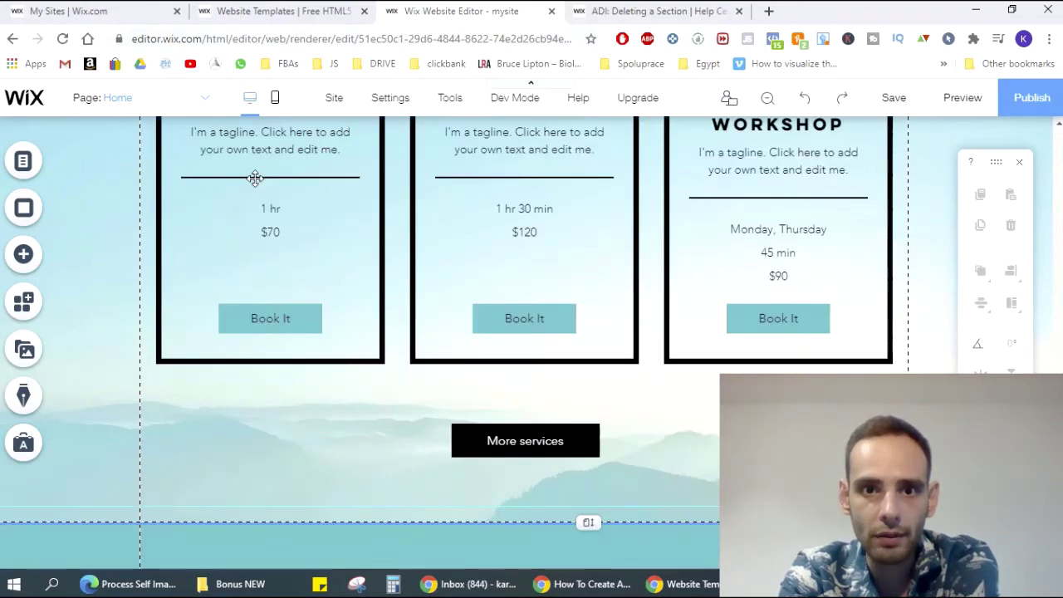
{"action": "left_click", "coordinate": [253, 177]}
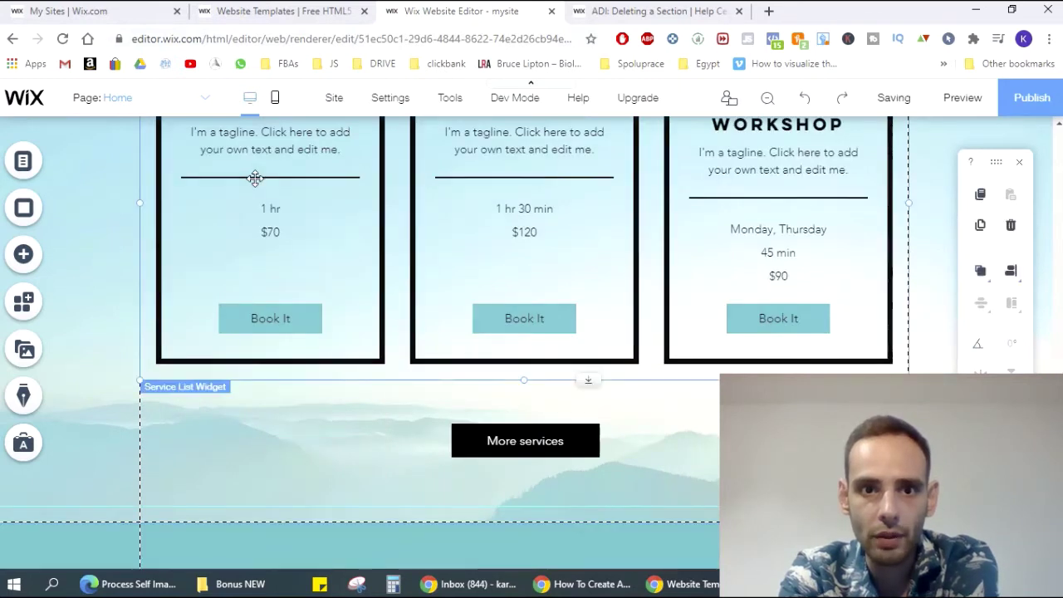
{"action": "key", "text": "Delete"}
{"action": "left_click", "coordinate": [510, 449]}
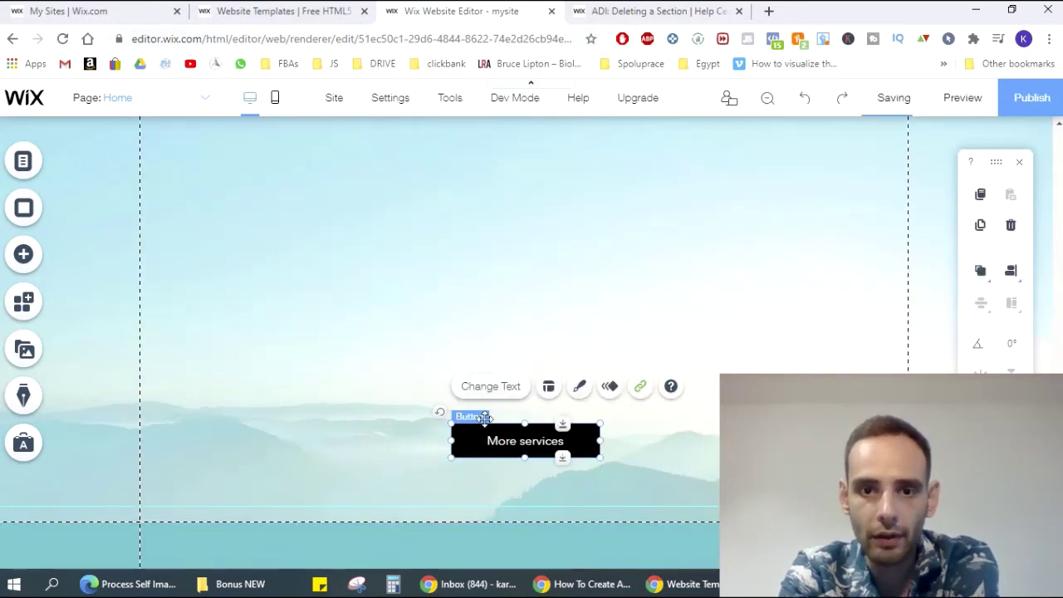
{"action": "key", "text": "Delete"}
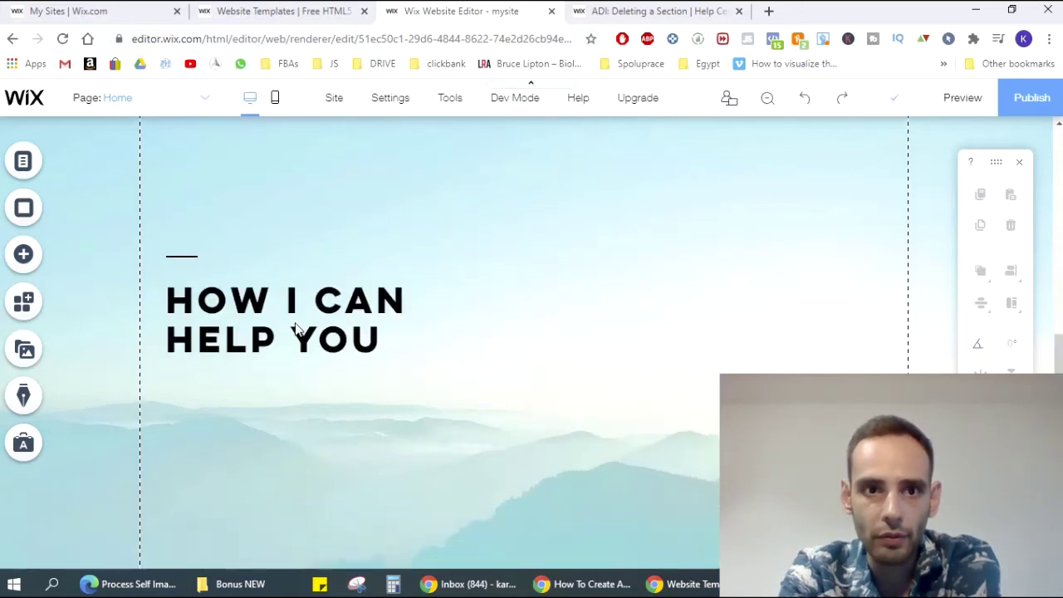
Delete the "How I Can Help You" heading and the short line above it.
{"action": "left_click", "coordinate": [204, 267]}
{"action": "key", "text": "Delete"}
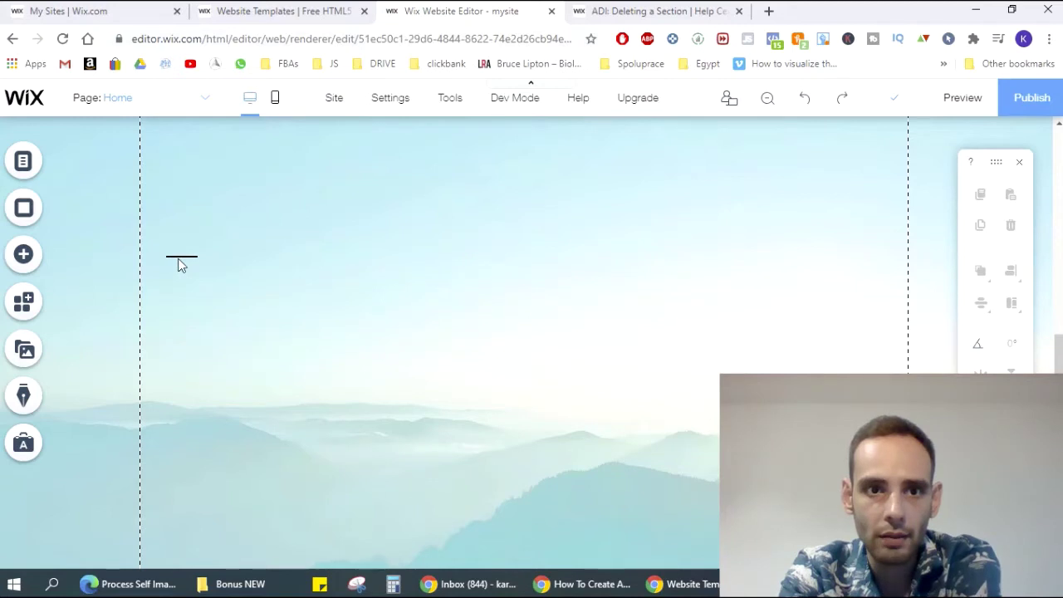
{"action": "left_click", "coordinate": [178, 259]}
{"action": "key", "text": "Delete"}
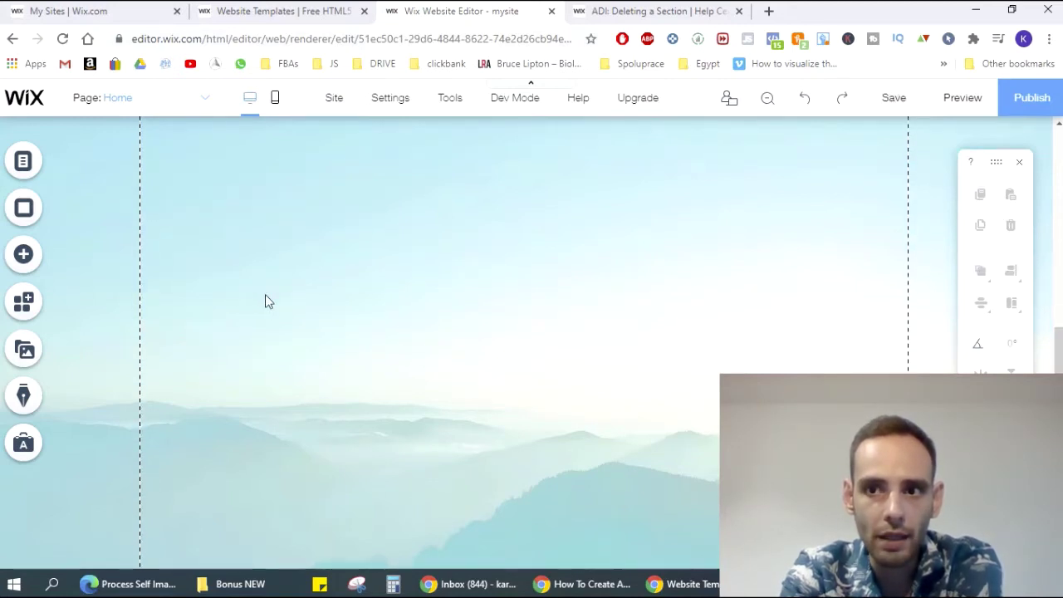
{"action": "scroll", "coordinate": [266, 295], "scroll_direction": "down", "scroll_amount": 5}
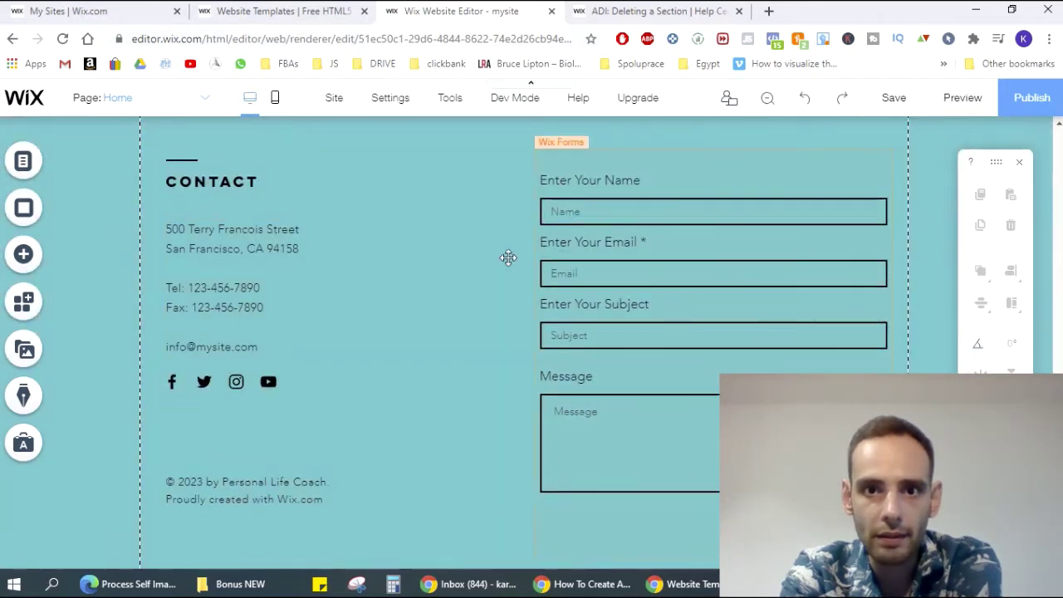
Delete the contact form and the address and phone details text from the footer.
{"action": "right_click", "coordinate": [509, 259]}
{"action": "left_click", "coordinate": [469, 292]}
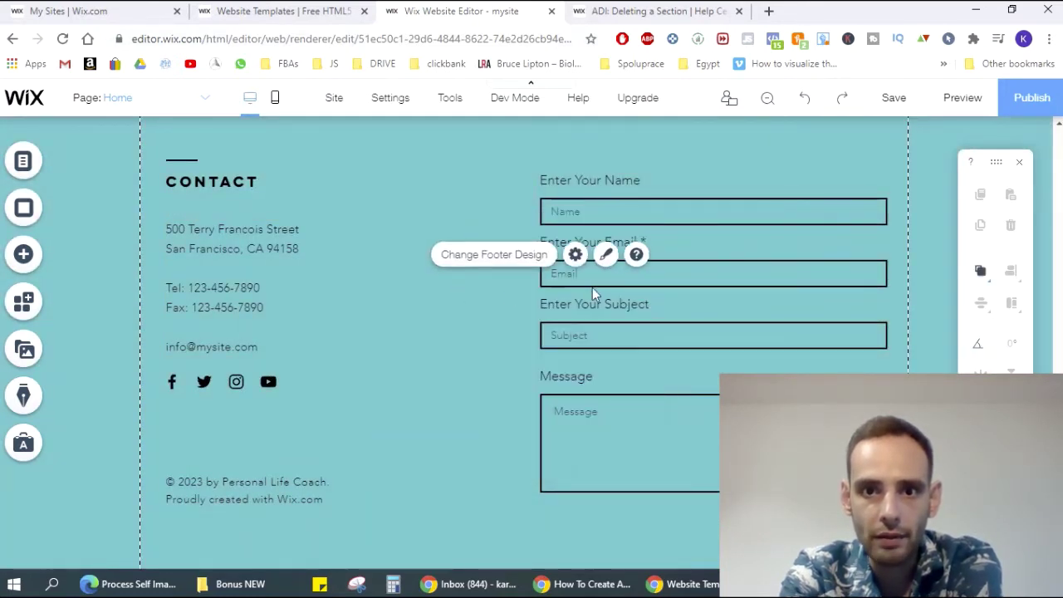
{"action": "scroll", "coordinate": [518, 285], "scroll_direction": "down", "scroll_amount": 1}
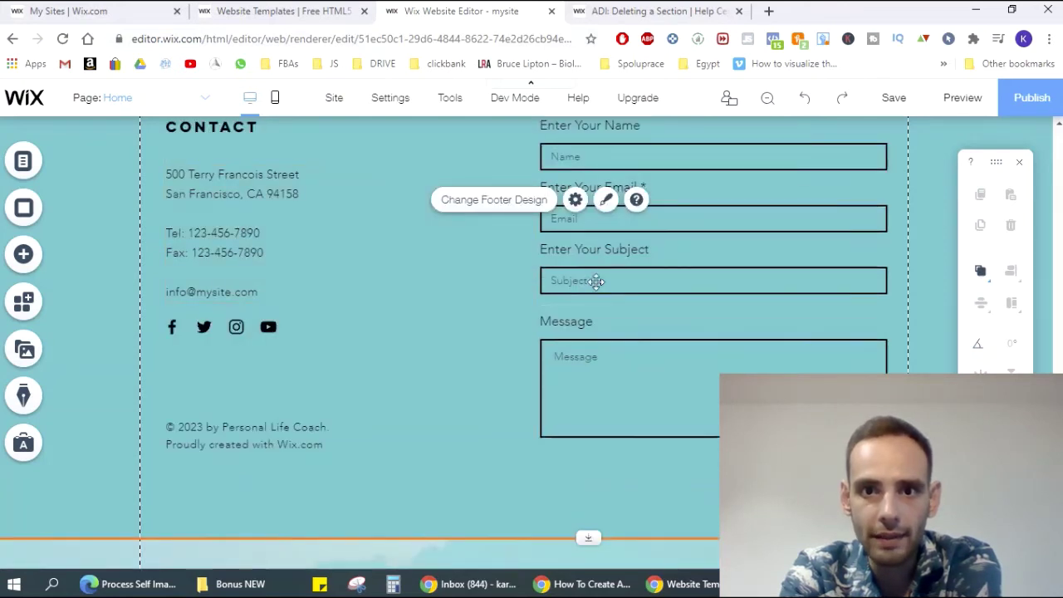
{"action": "left_click", "coordinate": [276, 207]}
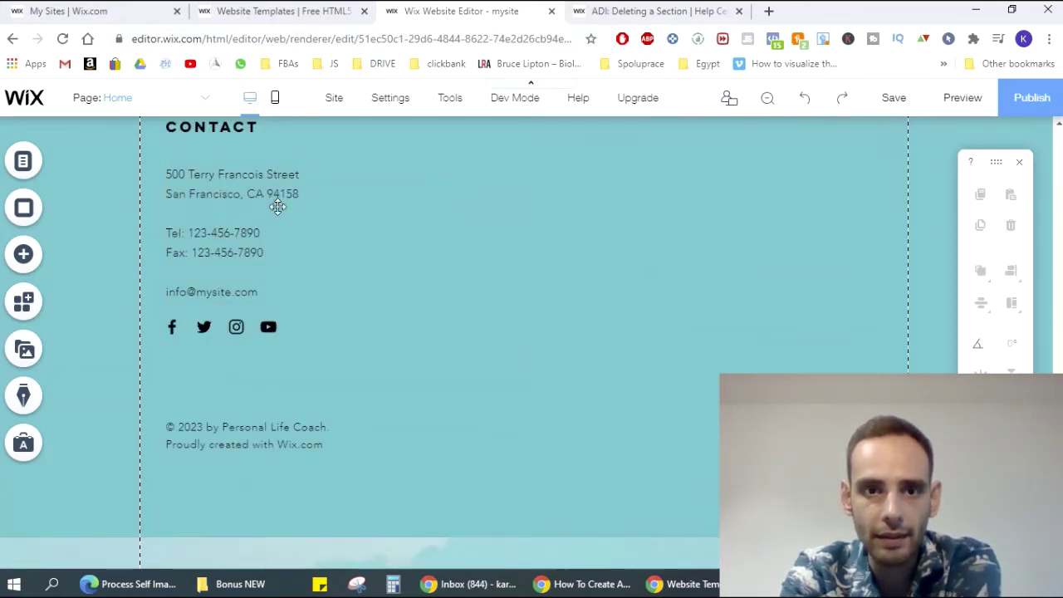
{"action": "key", "text": "Delete"}
Delete the social bar and the copyright text from the footer.
{"action": "left_click", "coordinate": [264, 320]}
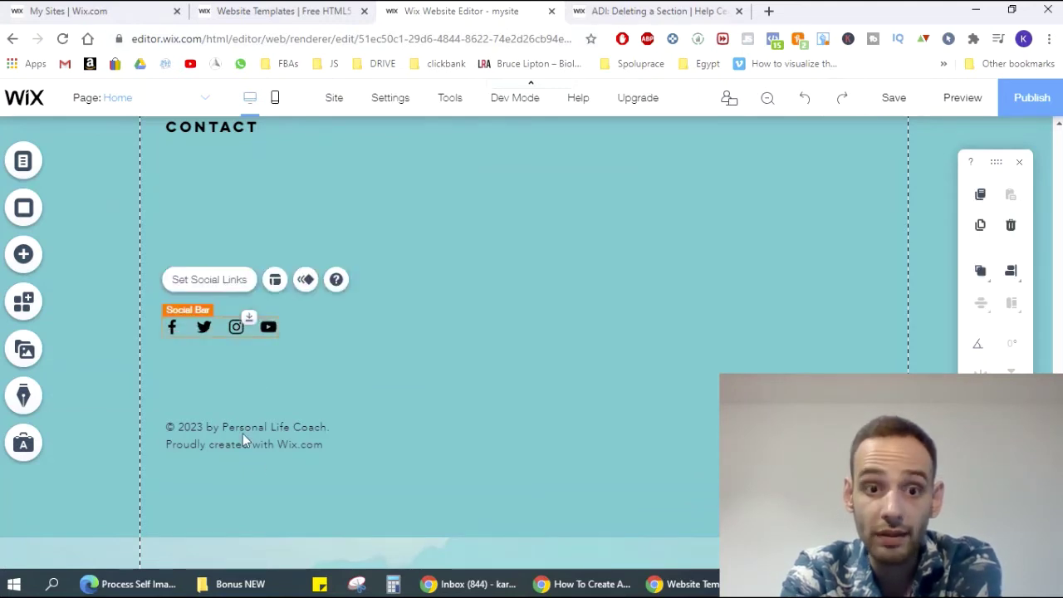
{"action": "key", "text": "Delete"}
{"action": "left_click", "coordinate": [243, 433]}
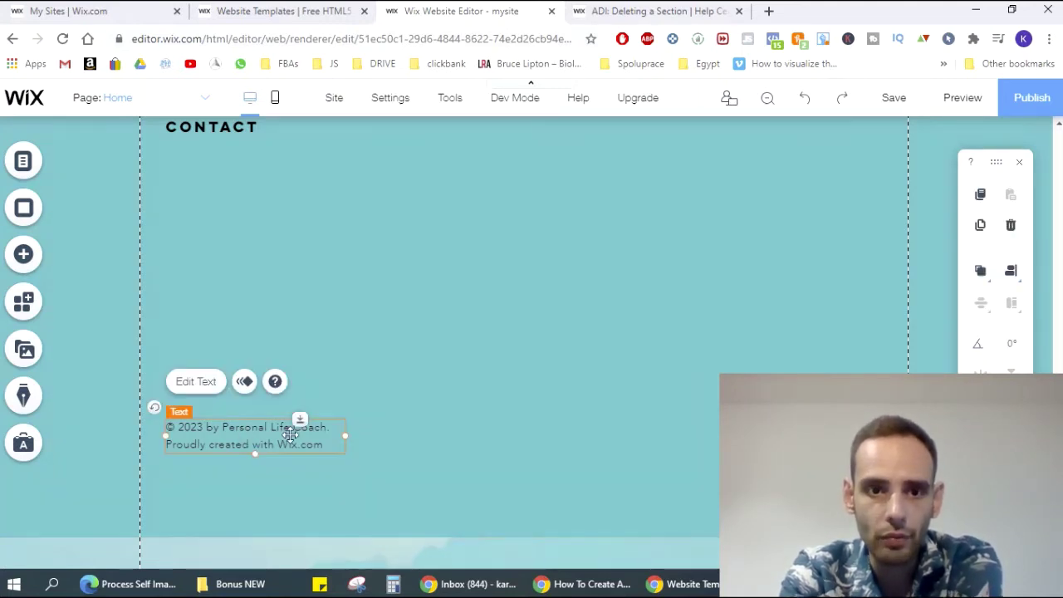
{"action": "key", "text": "Delete"}
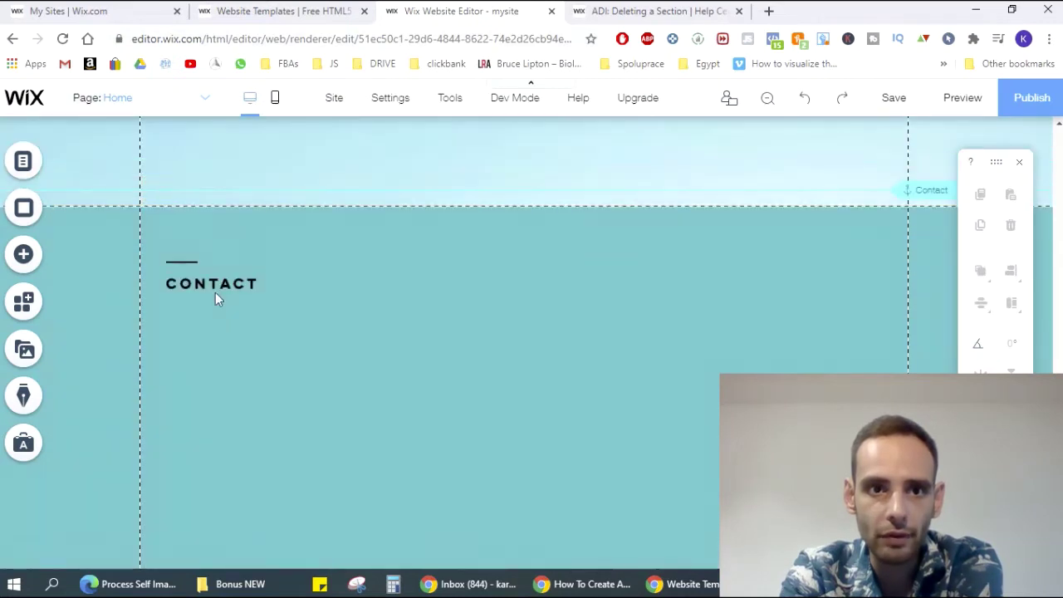
Delete the Contact heading and the short line above it from the footer.
{"action": "left_click", "coordinate": [196, 284]}
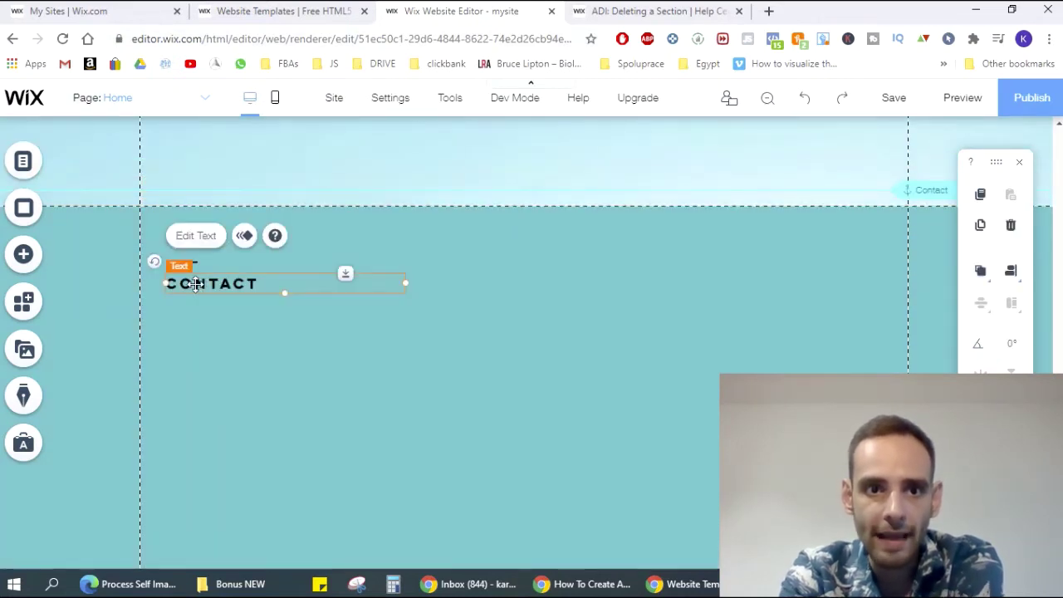
{"action": "key", "text": "Delete"}
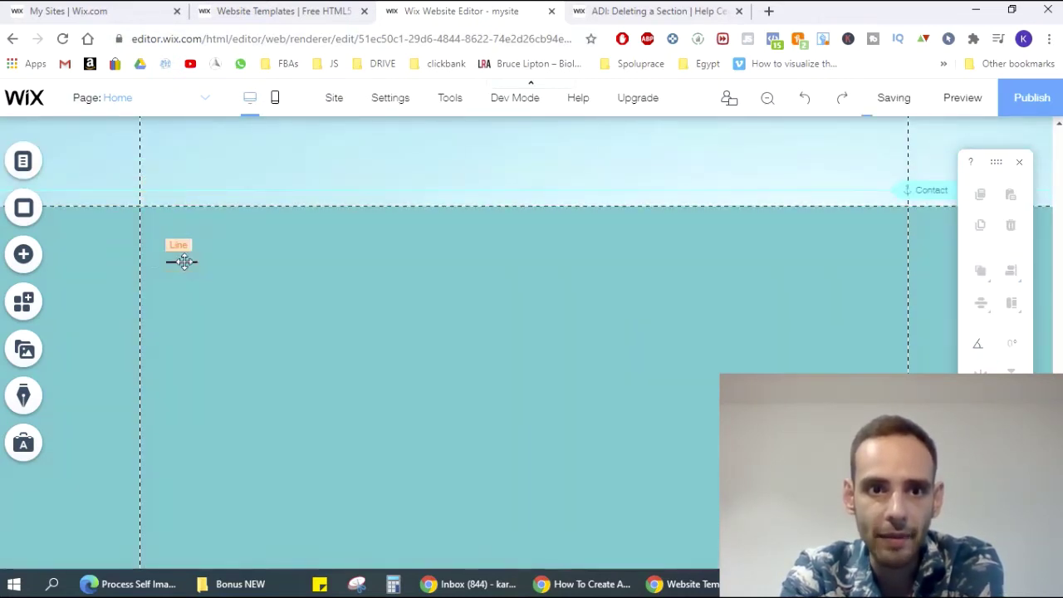
{"action": "left_click", "coordinate": [183, 262]}
{"action": "key", "text": "Delete"}
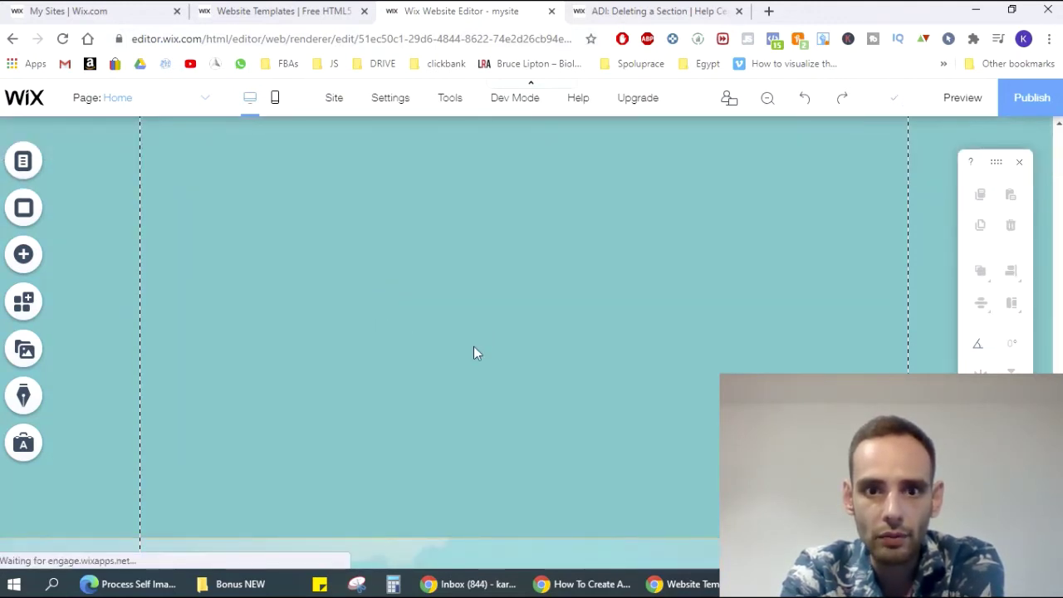
Shrink the empty footer to its minimum height by raising its lower edge.
{"action": "scroll", "coordinate": [514, 314], "scroll_direction": "up", "scroll_amount": 1}
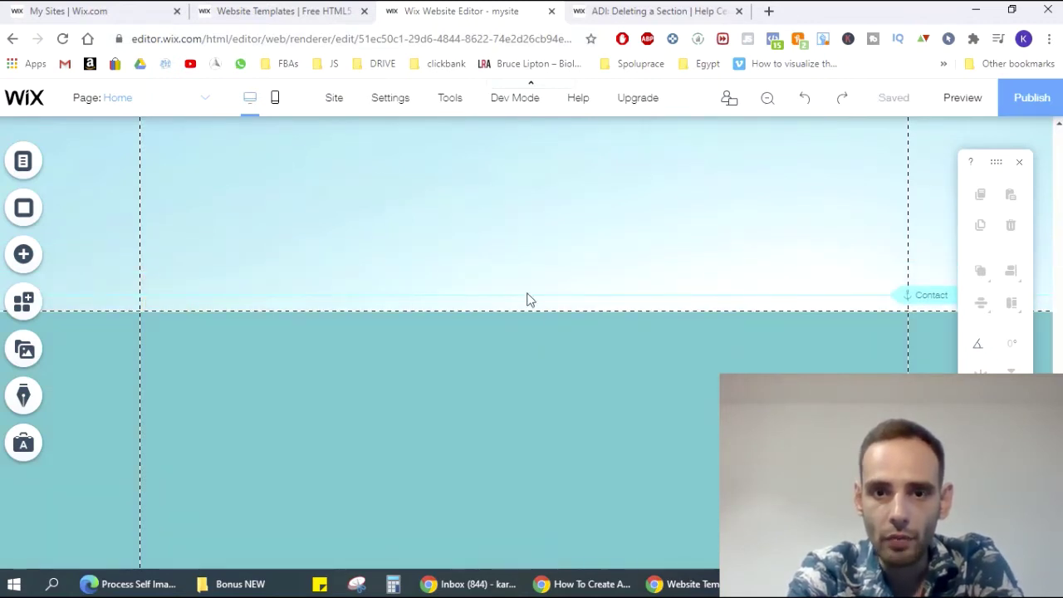
{"action": "left_click", "coordinate": [533, 339]}
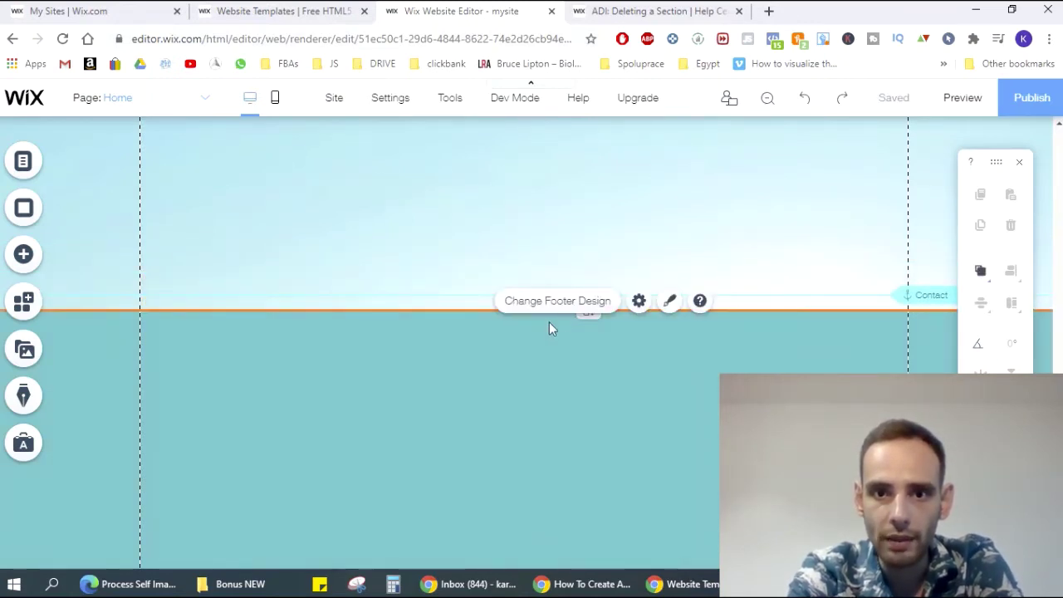
{"action": "left_click", "coordinate": [597, 451]}
{"action": "left_click_drag", "start_coordinate": [597, 451], "coordinate": [577, 344]}
{"action": "scroll", "coordinate": [579, 346], "scroll_direction": "down", "scroll_amount": 3}
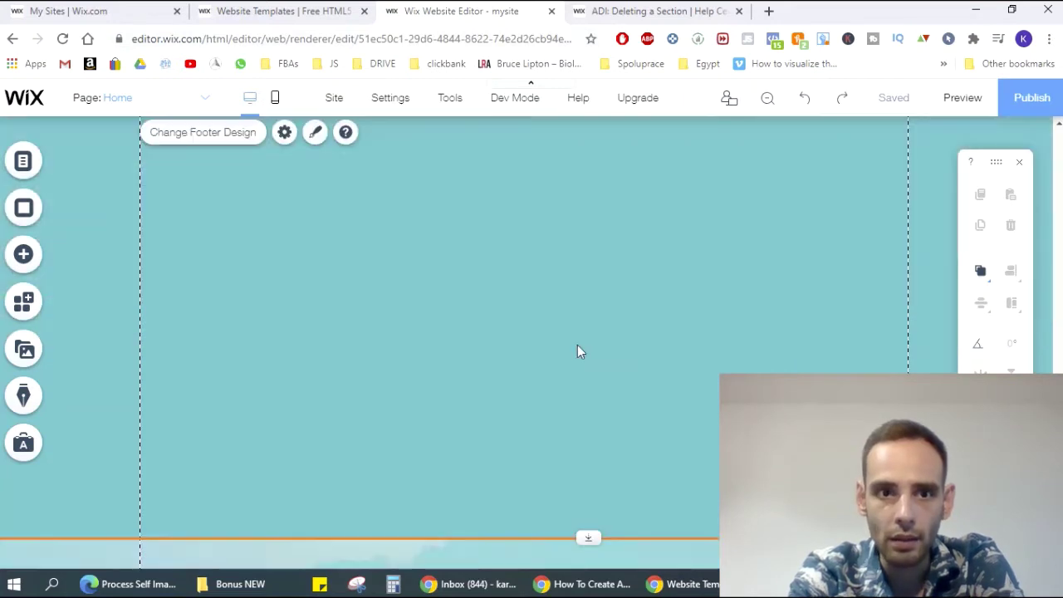
{"action": "left_click_drag", "start_coordinate": [591, 536], "coordinate": [582, 309]}
{"action": "left_click", "coordinate": [531, 403]}
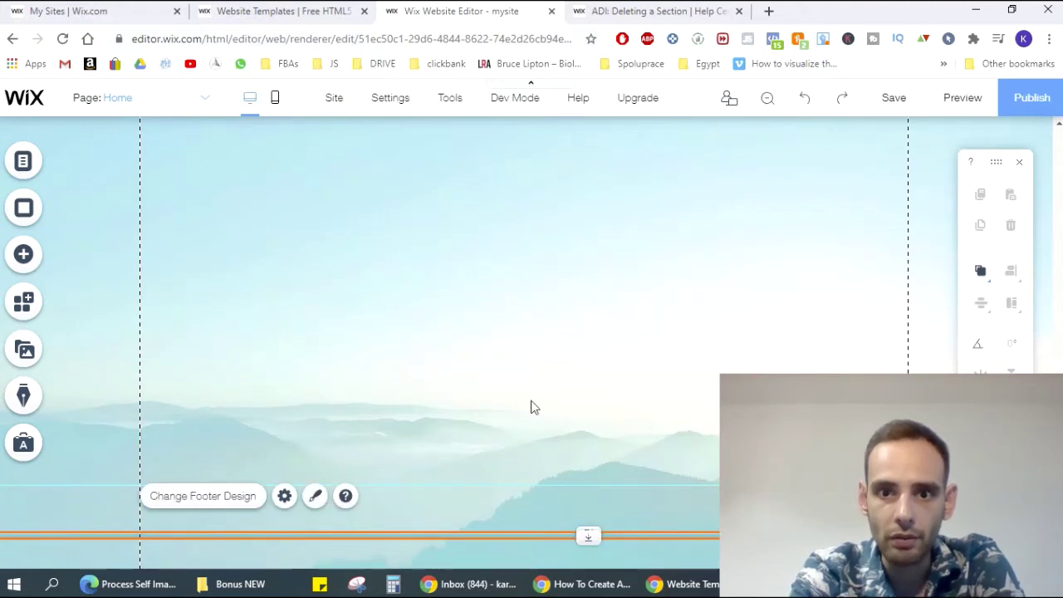
{"action": "left_click", "coordinate": [512, 405]}
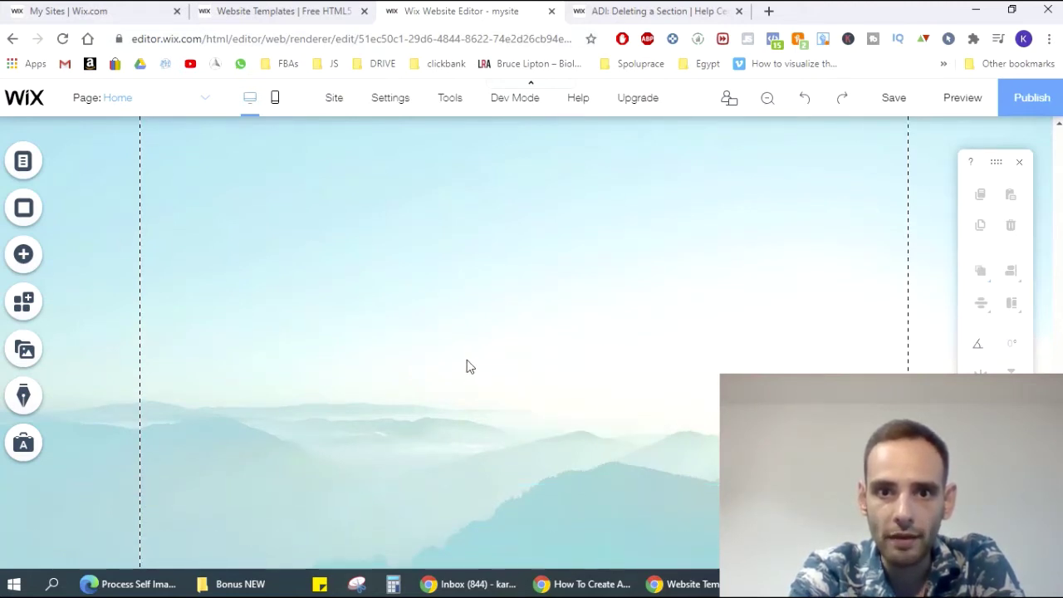
Add a Business Title text element to the middle of the blank page's first screen.
{"action": "scroll", "coordinate": [465, 361], "scroll_direction": "up", "scroll_amount": 10}
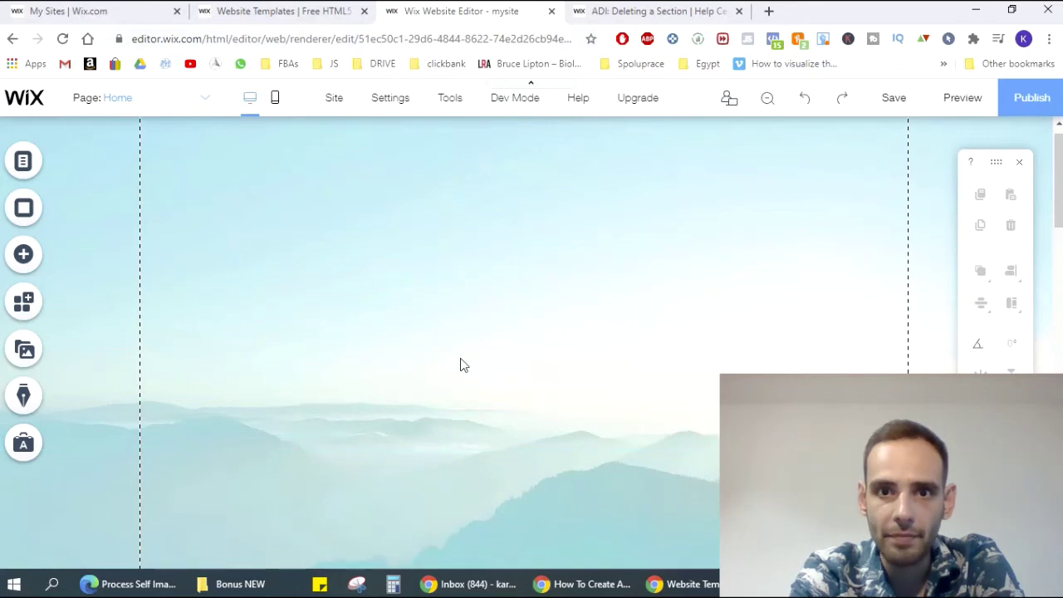
{"action": "left_click", "coordinate": [40, 259]}
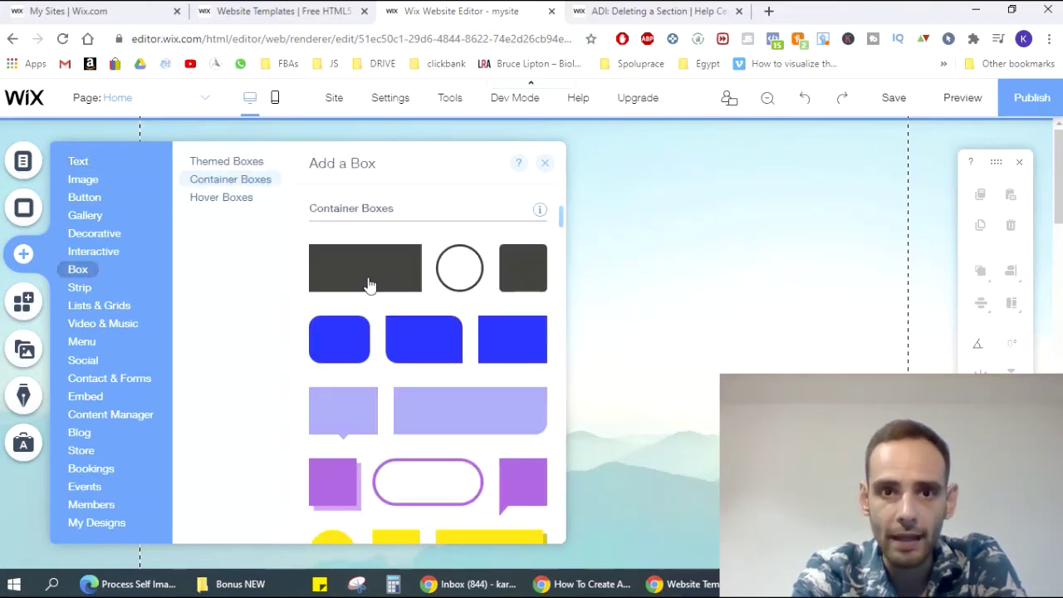
{"action": "left_click", "coordinate": [77, 163]}
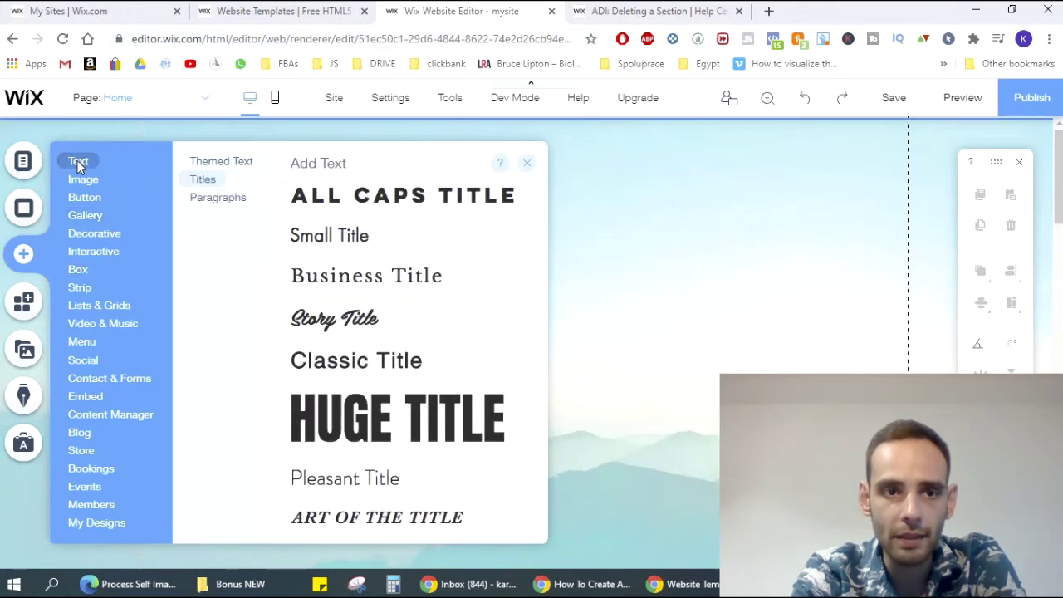
{"action": "left_click", "coordinate": [206, 181]}
{"action": "left_click", "coordinate": [381, 380]}
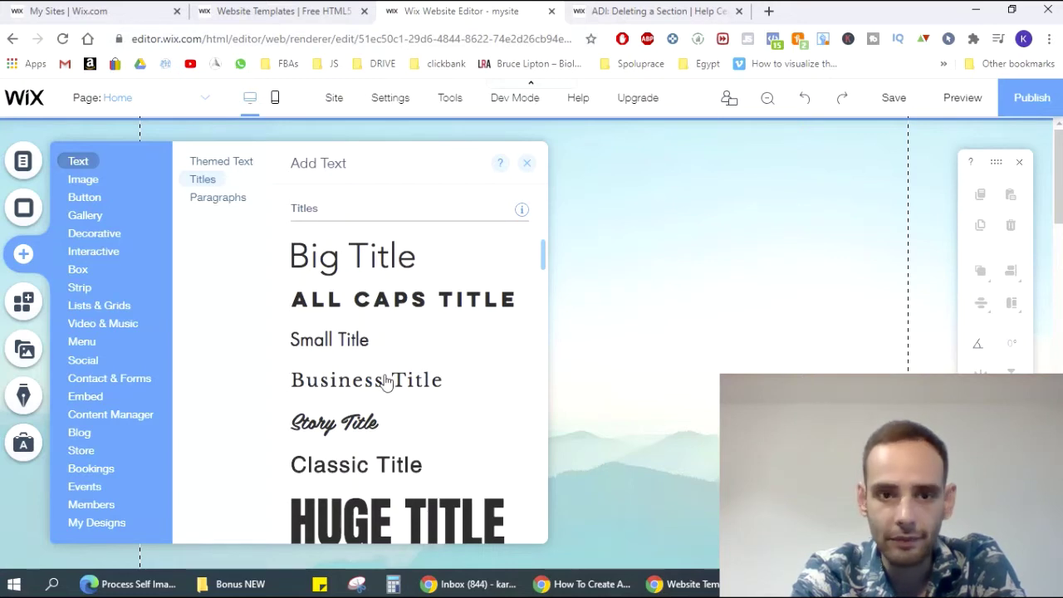
{"action": "left_click_drag", "start_coordinate": [386, 387], "coordinate": [544, 343]}
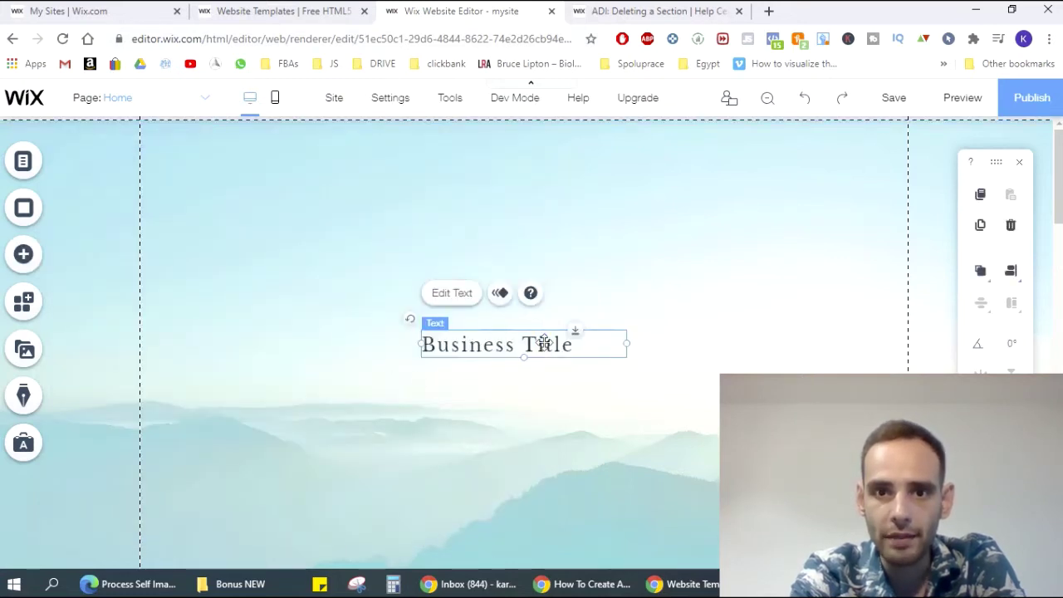
Replace the title text with "Lose 10 lbs in 4 weeks WITHOUT starving yourself" and move it up near the page's upper edge.
{"action": "double_click", "coordinate": [544, 342]}
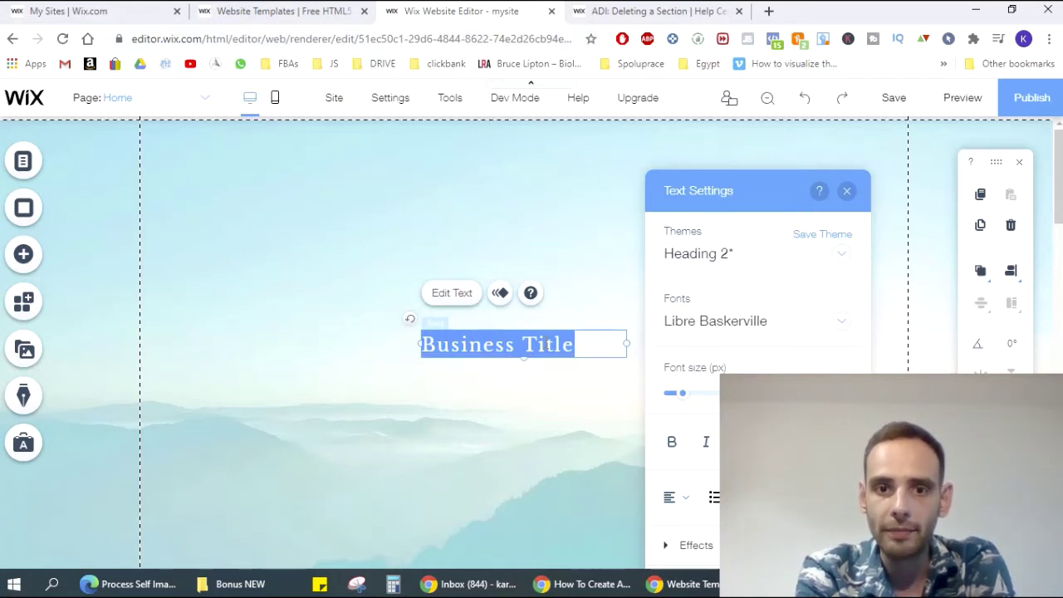
{"action": "type", "text": "Lo"}
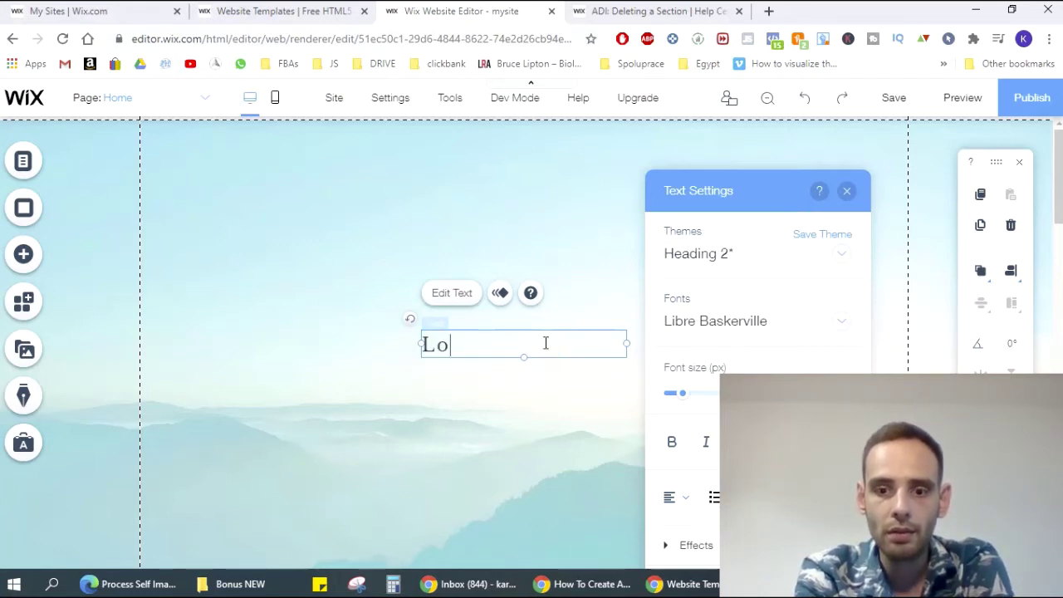
{"action": "type", "text": "se 10 lbx"}
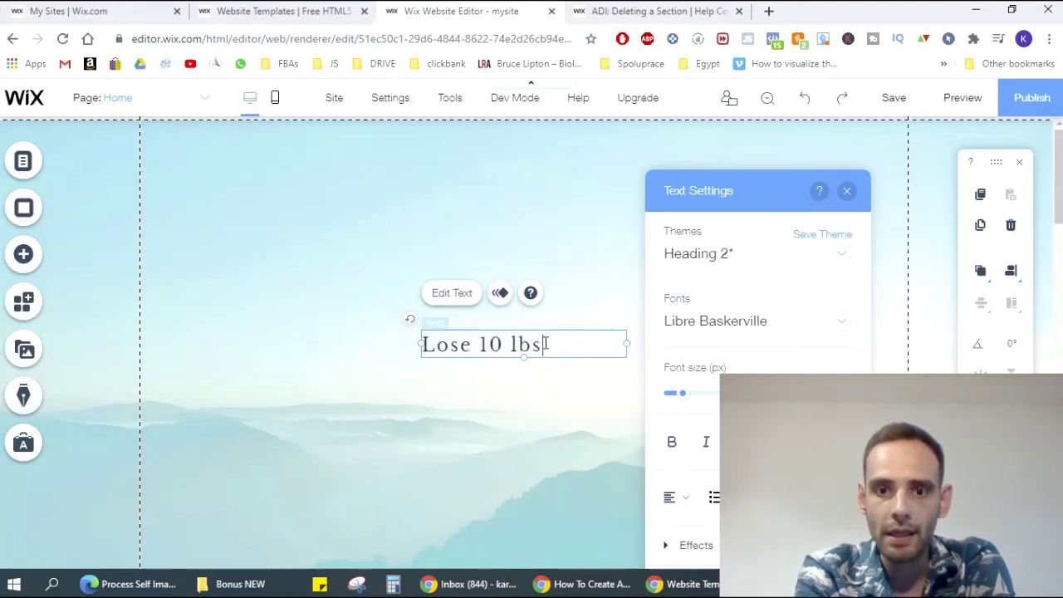
{"action": "type", "text": " in "}
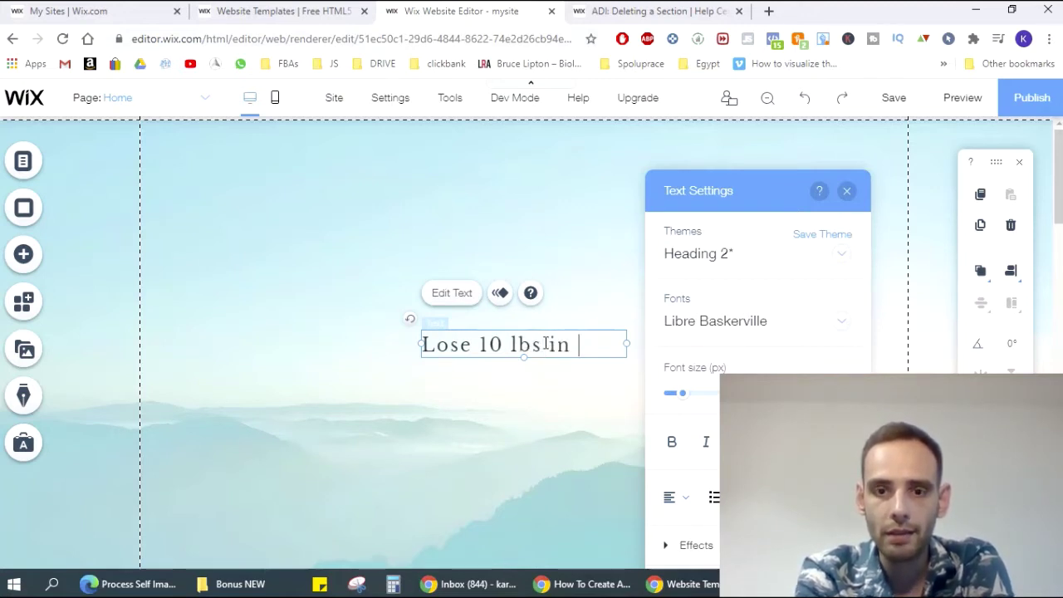
{"action": "type", "text": "4 weeks"}
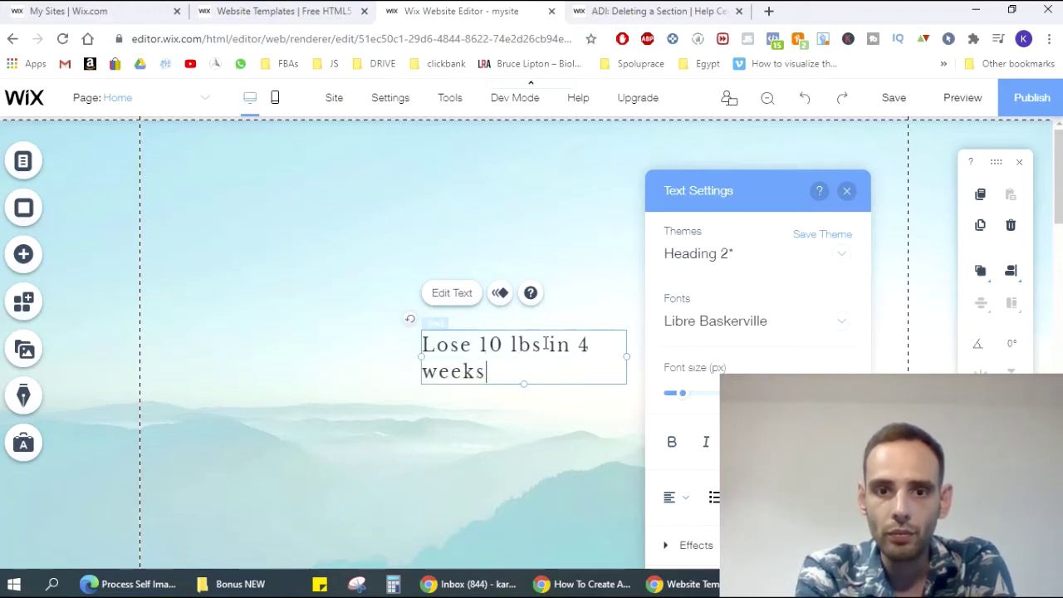
{"action": "type", "text": " wit"}
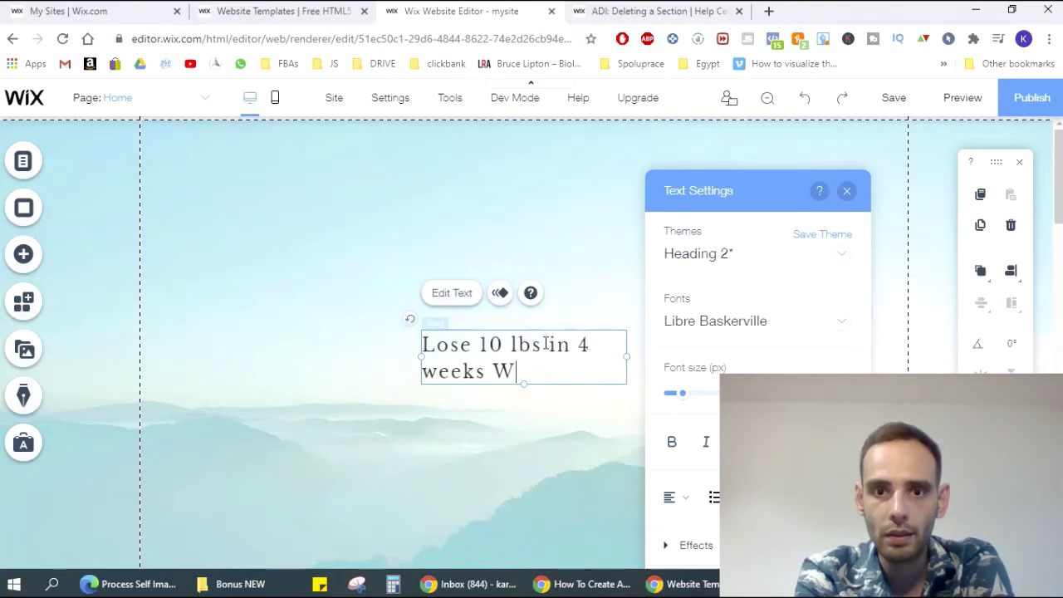
{"action": "type", "text": "ITHOUT"}
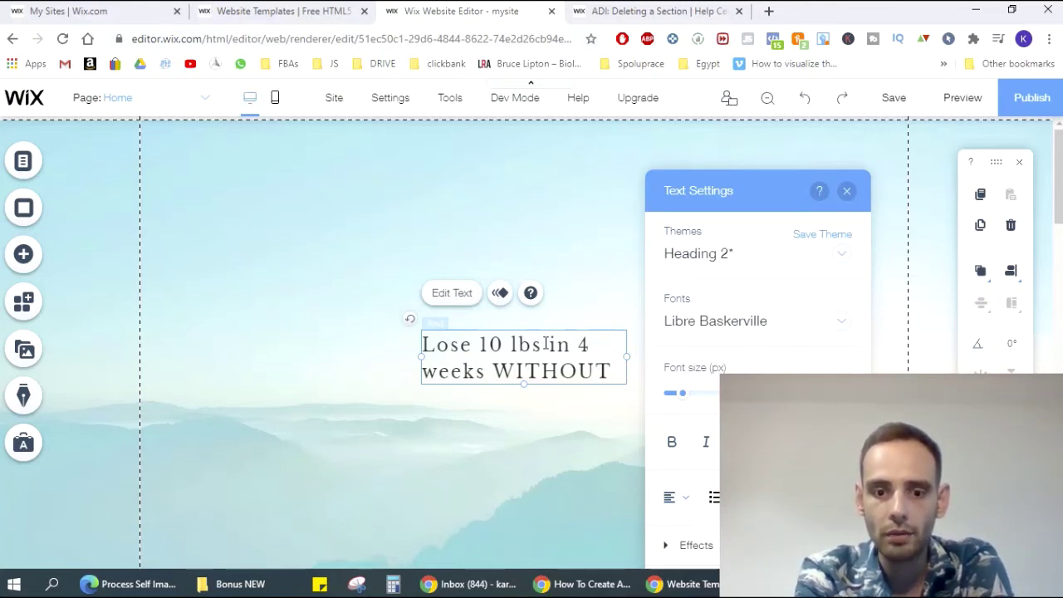
{"action": "type", "text": " starving you"}
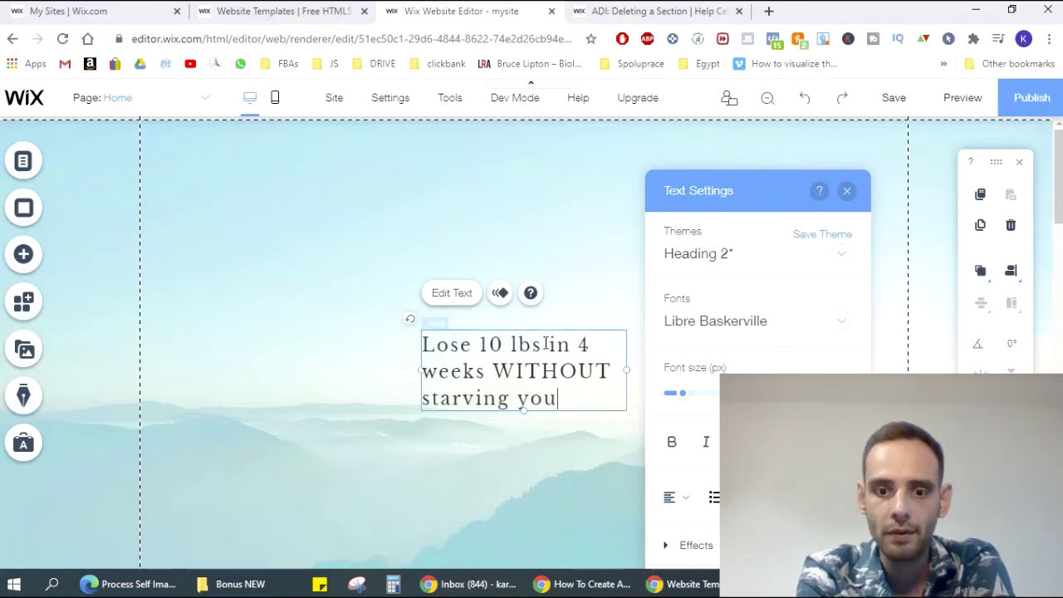
{"action": "type", "text": "rselg"}
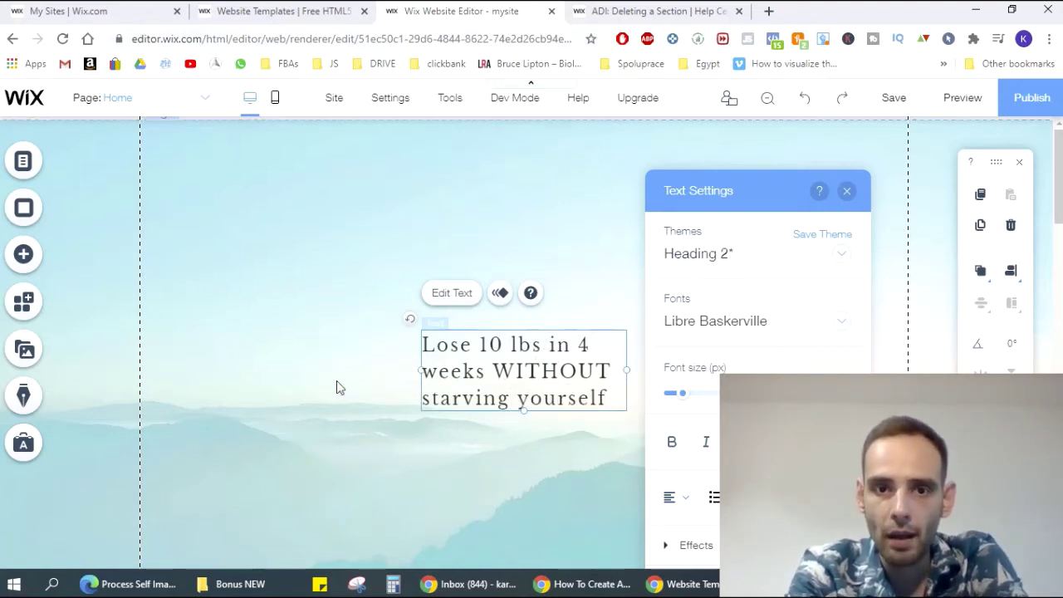
{"action": "key", "text": "Escape"}
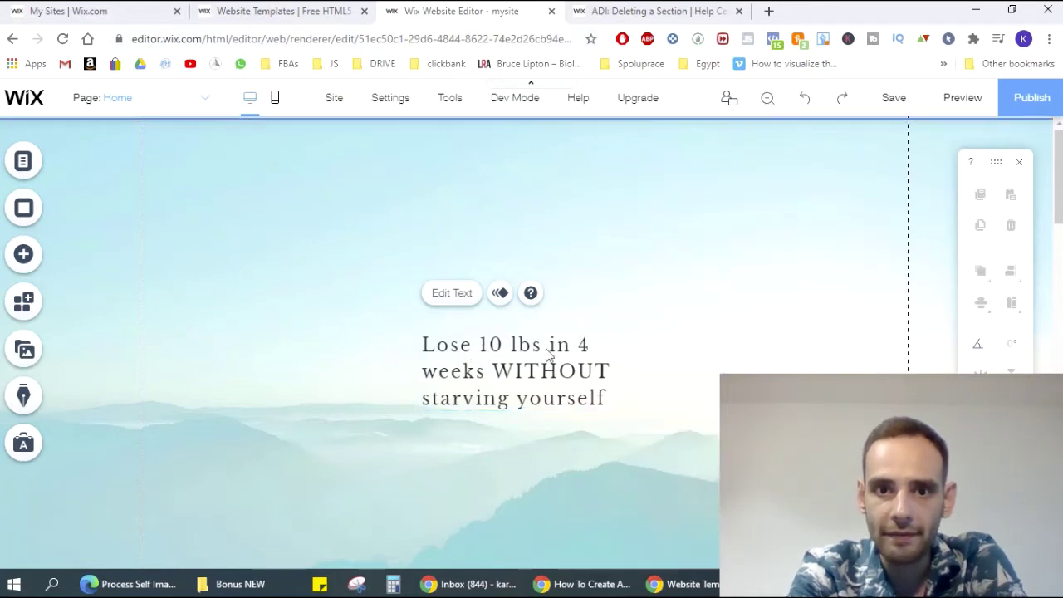
{"action": "left_click", "coordinate": [548, 367]}
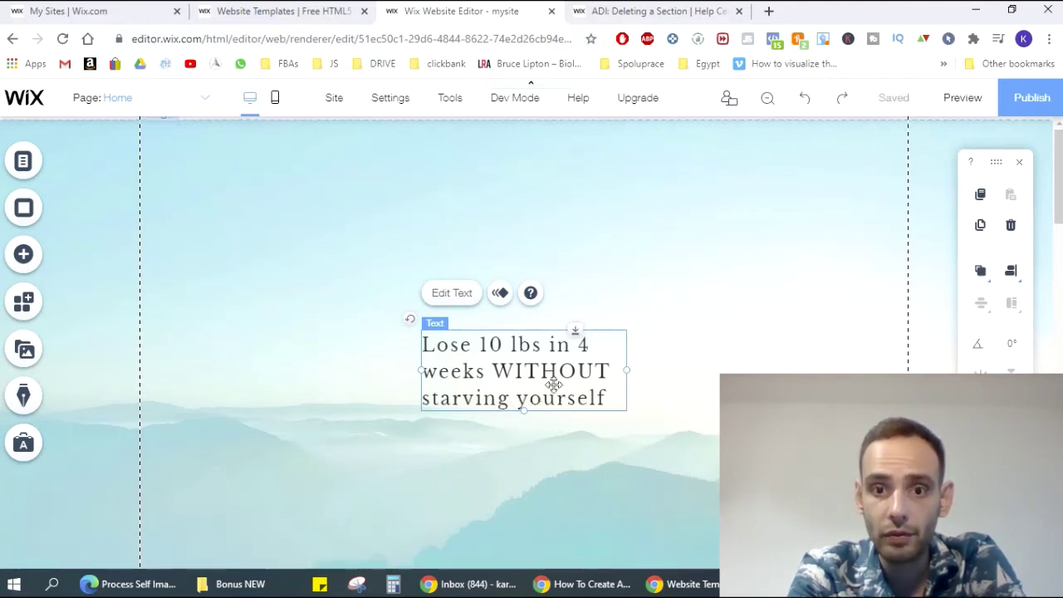
{"action": "left_click_drag", "start_coordinate": [527, 306], "coordinate": [520, 219]}
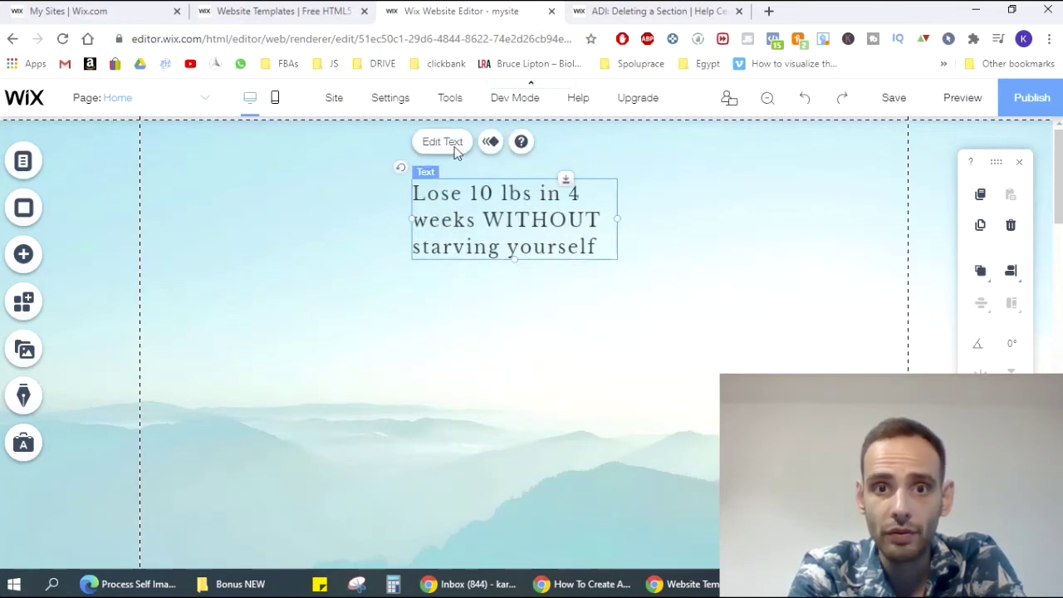
Format the whole headline at font size 45, bold and centre-aligned.
{"action": "left_click", "coordinate": [449, 142]}
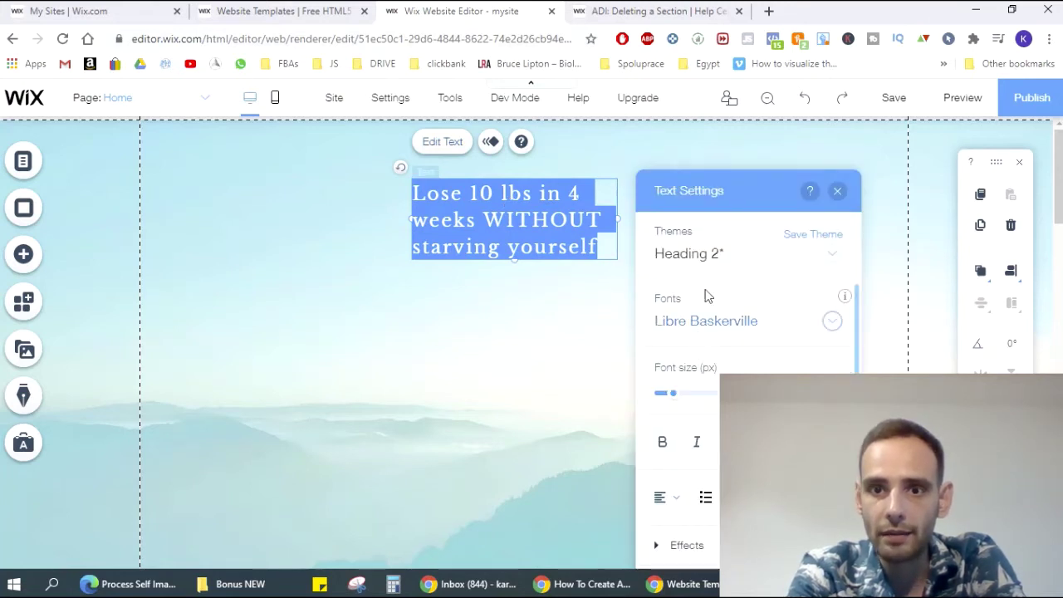
{"action": "left_click", "coordinate": [161, 185]}
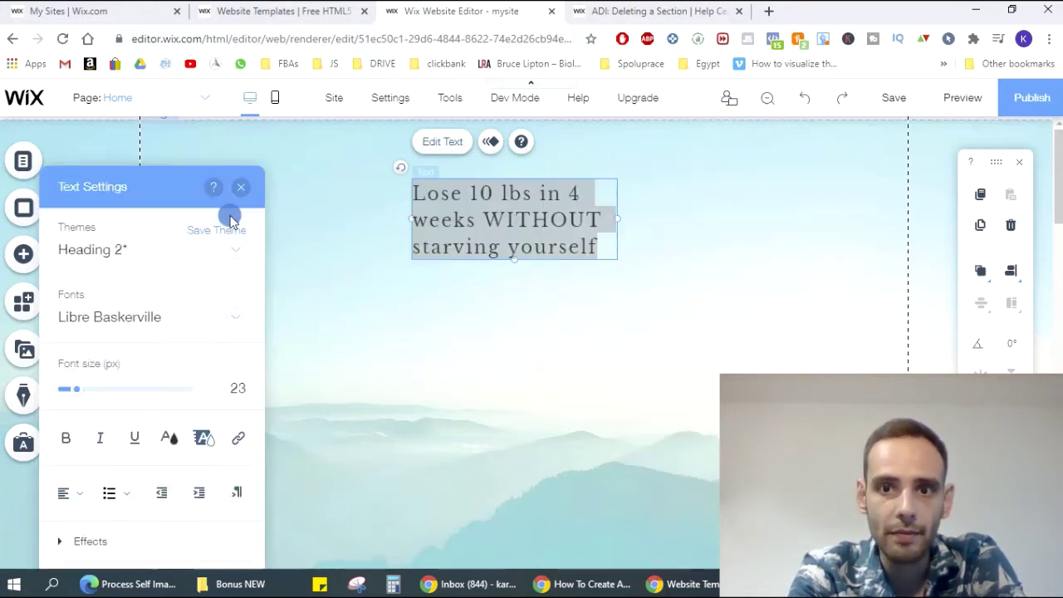
{"action": "left_click_drag", "start_coordinate": [189, 407], "coordinate": [208, 412]}
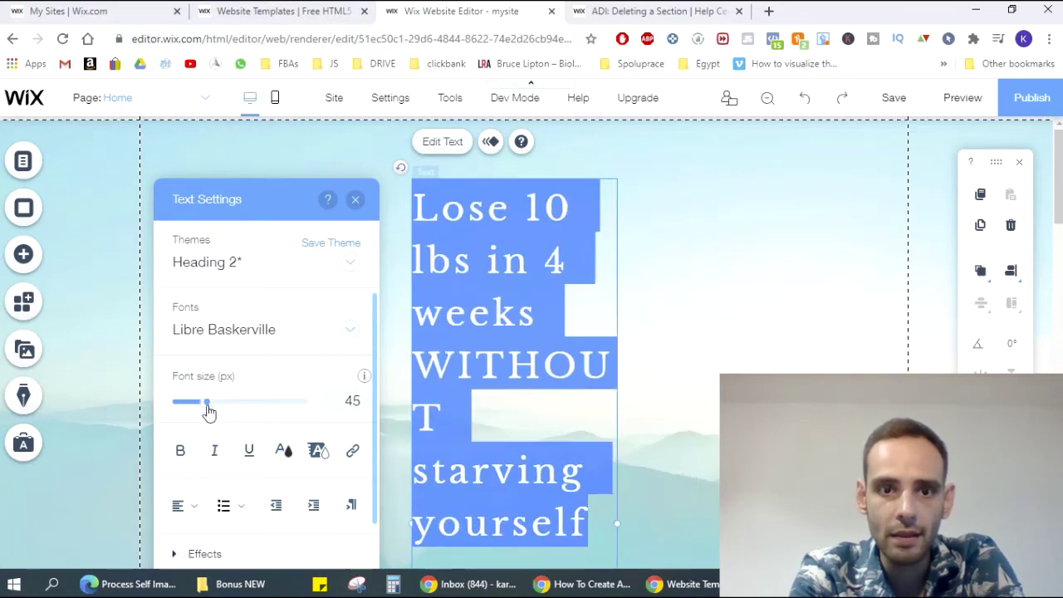
{"action": "left_click", "coordinate": [178, 453]}
{"action": "left_click", "coordinate": [177, 510]}
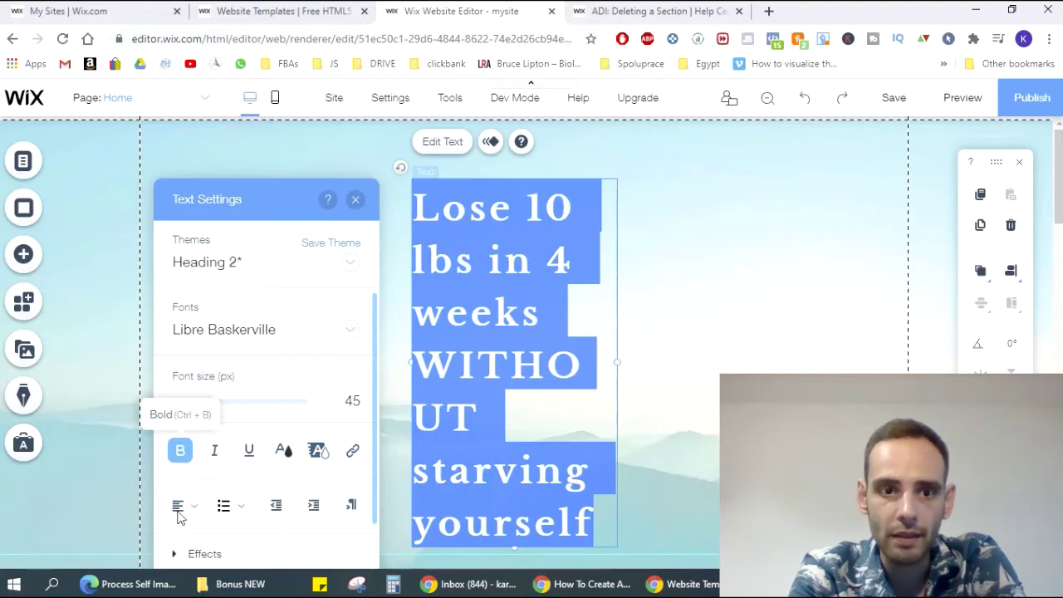
{"action": "left_click", "coordinate": [177, 512]}
{"action": "left_click", "coordinate": [192, 432]}
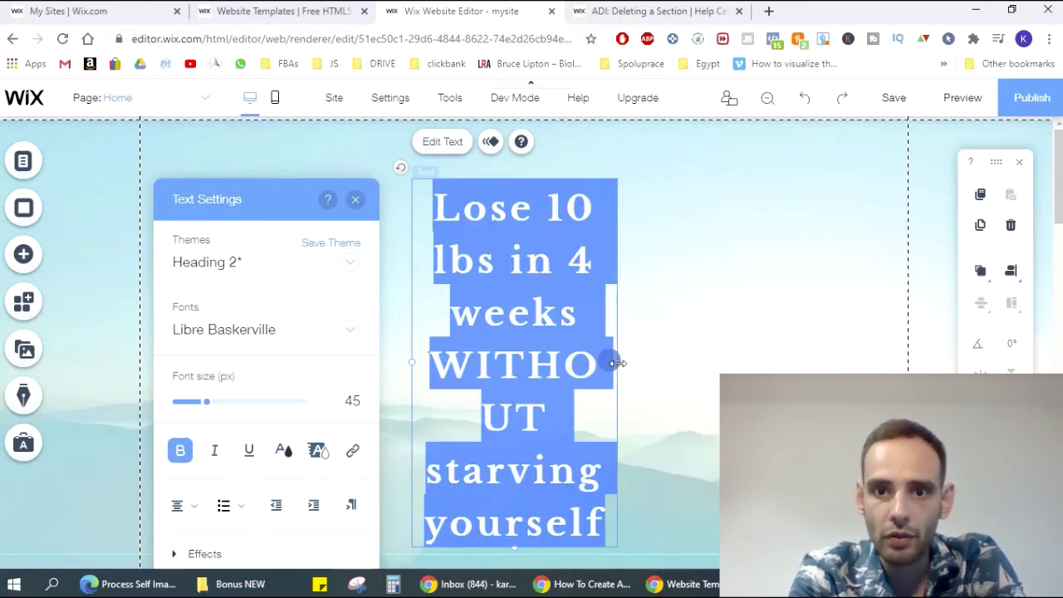
Widen the headline's text box to about 603 px so it wraps onto three lines, and centre it horizontally on the page.
{"action": "left_click_drag", "start_coordinate": [765, 337], "coordinate": [881, 304]}
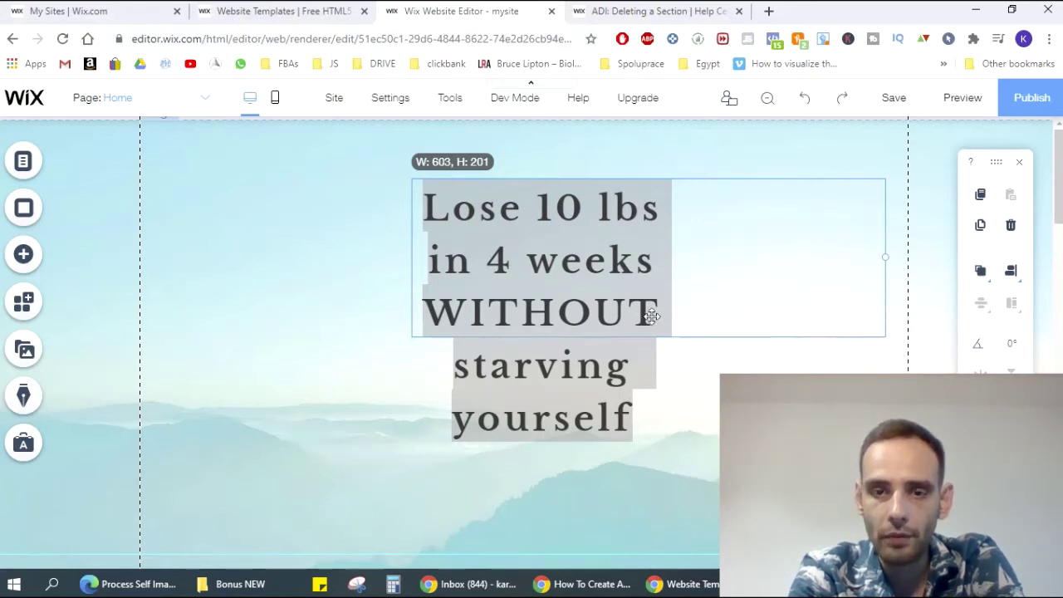
{"action": "double_click", "coordinate": [716, 240]}
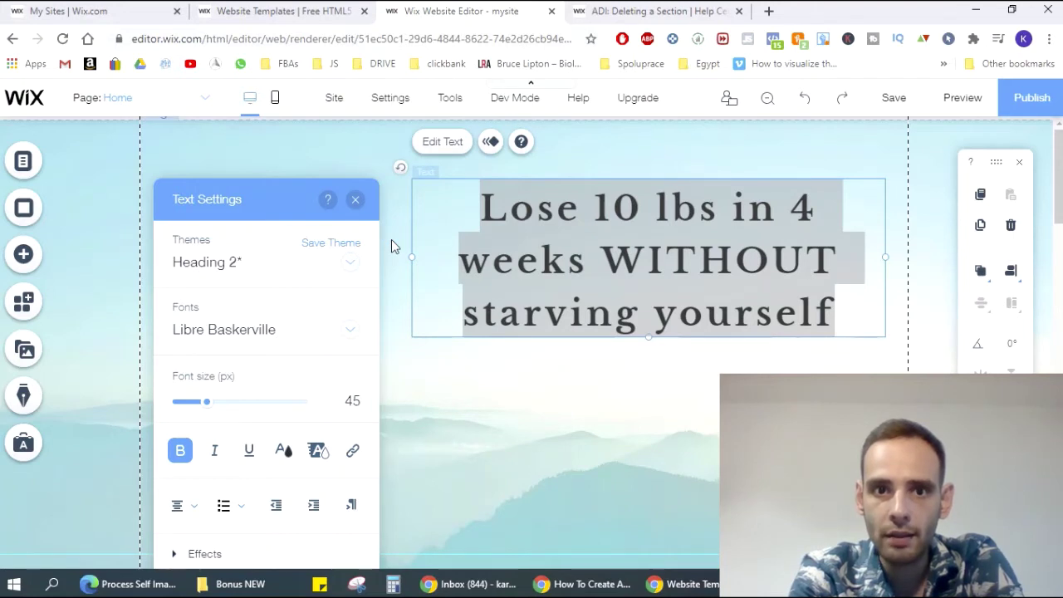
{"action": "left_click", "coordinate": [392, 240]}
{"action": "left_click_drag", "start_coordinate": [637, 246], "coordinate": [548, 245]}
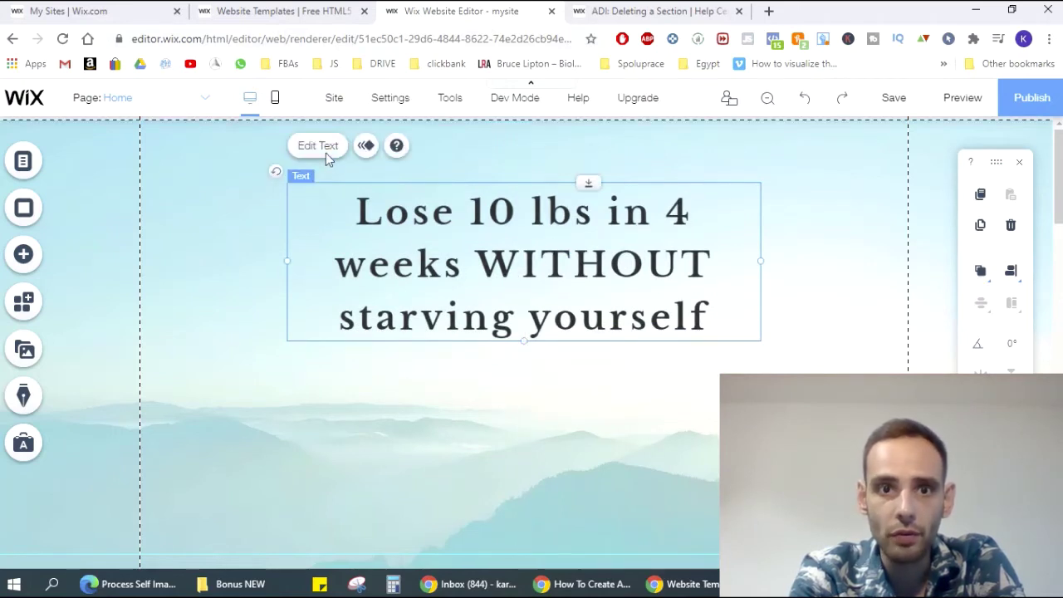
{"action": "key", "text": "Return"}
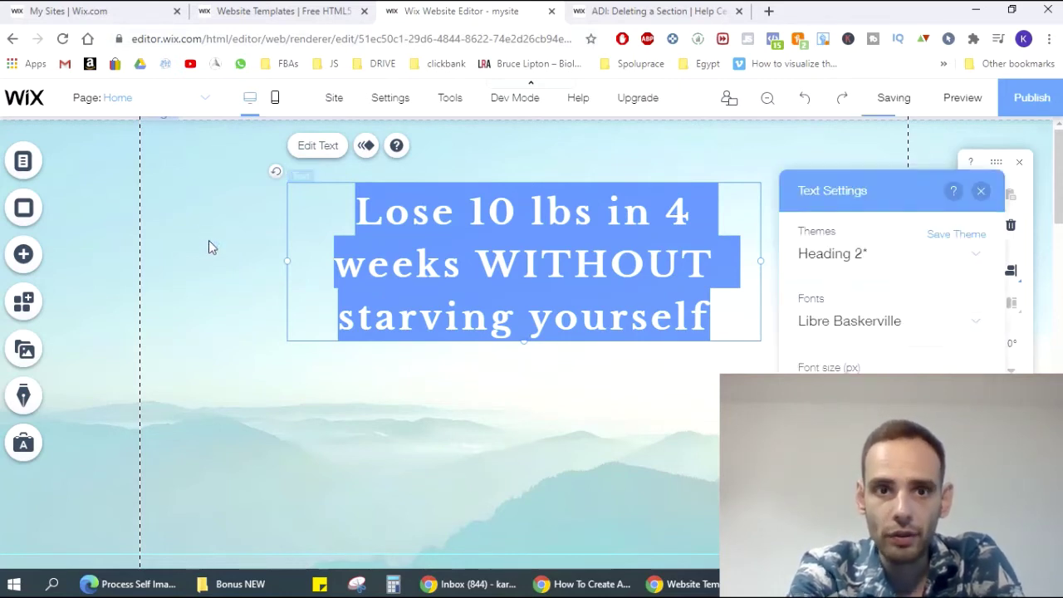
{"action": "key", "text": "Delete"}
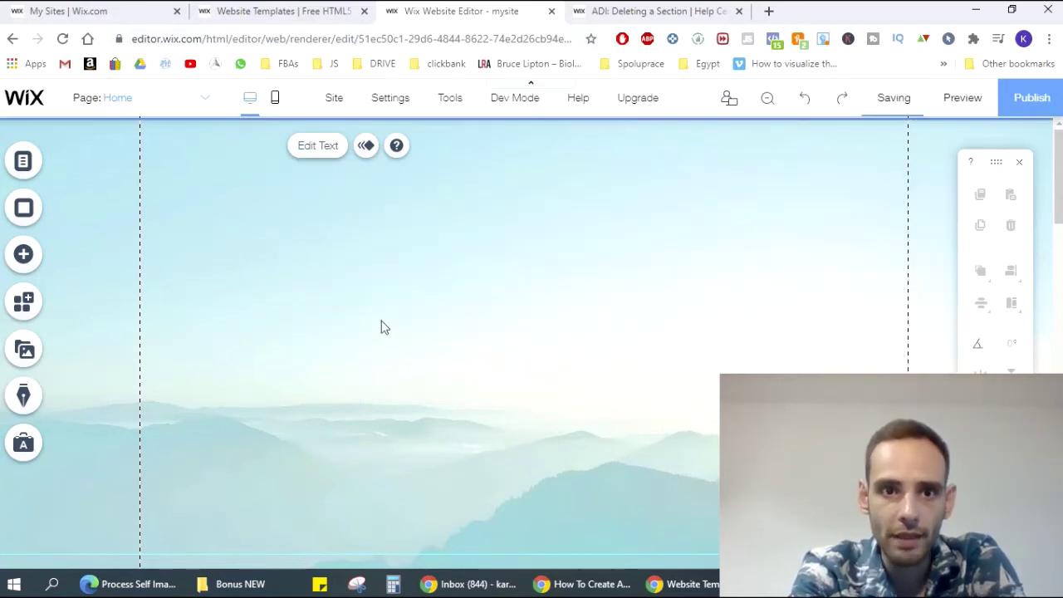
{"action": "key", "text": "ctrl+z"}
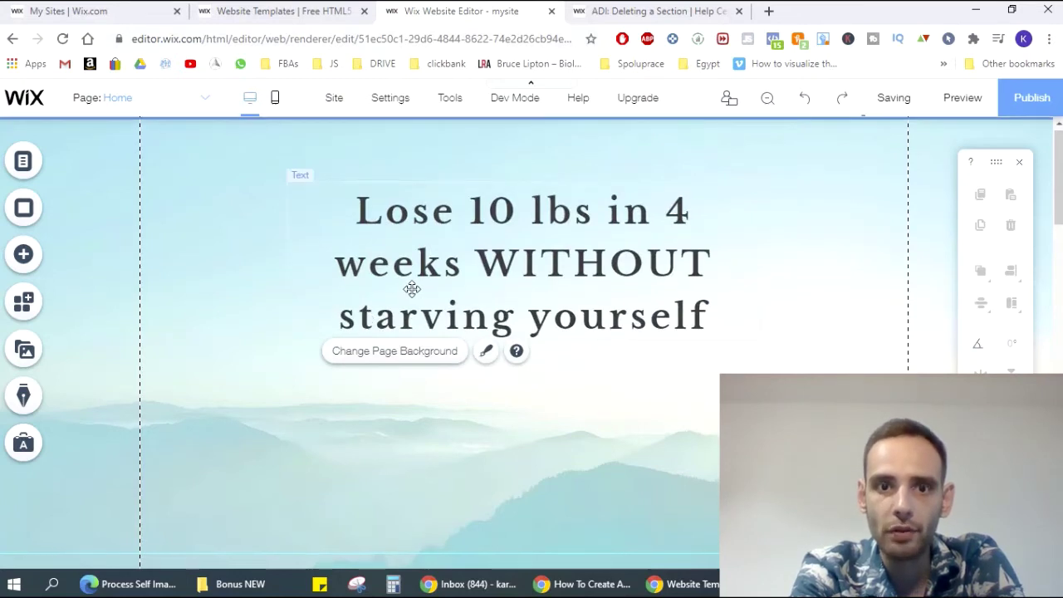
Add the rounded blue "Join Us" button from the Text & Icon Buttons collection to the page below the headline.
{"action": "left_click", "coordinate": [33, 261]}
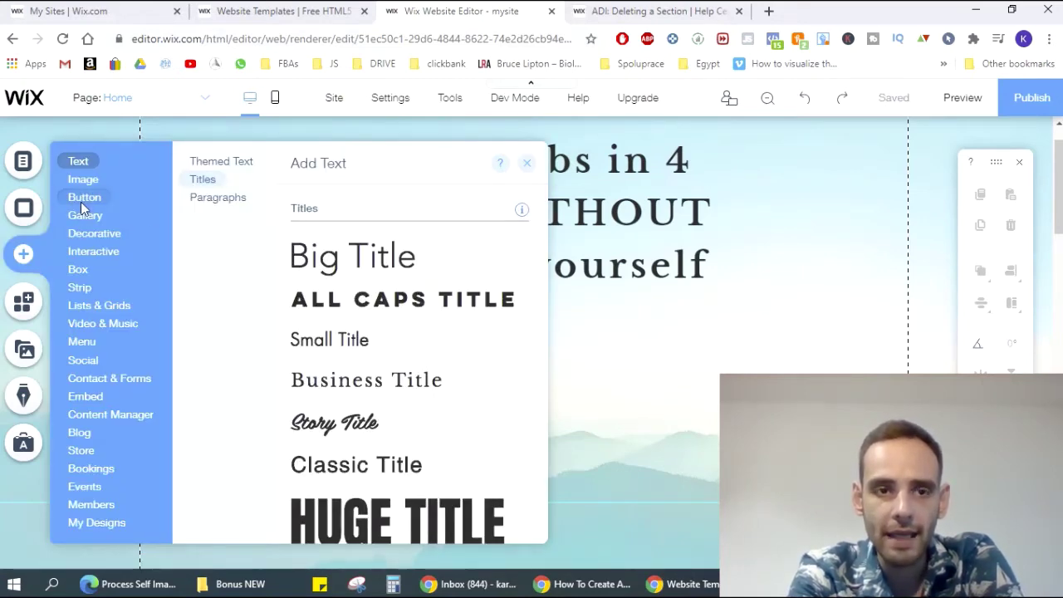
{"action": "left_click", "coordinate": [83, 198]}
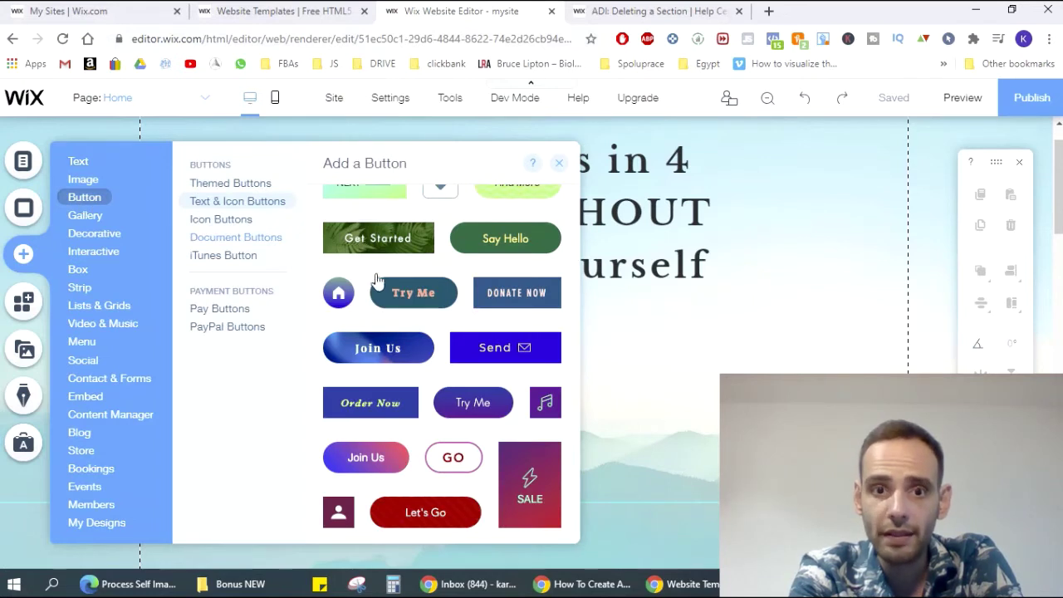
{"action": "scroll", "coordinate": [370, 344], "scroll_direction": "up", "scroll_amount": 3}
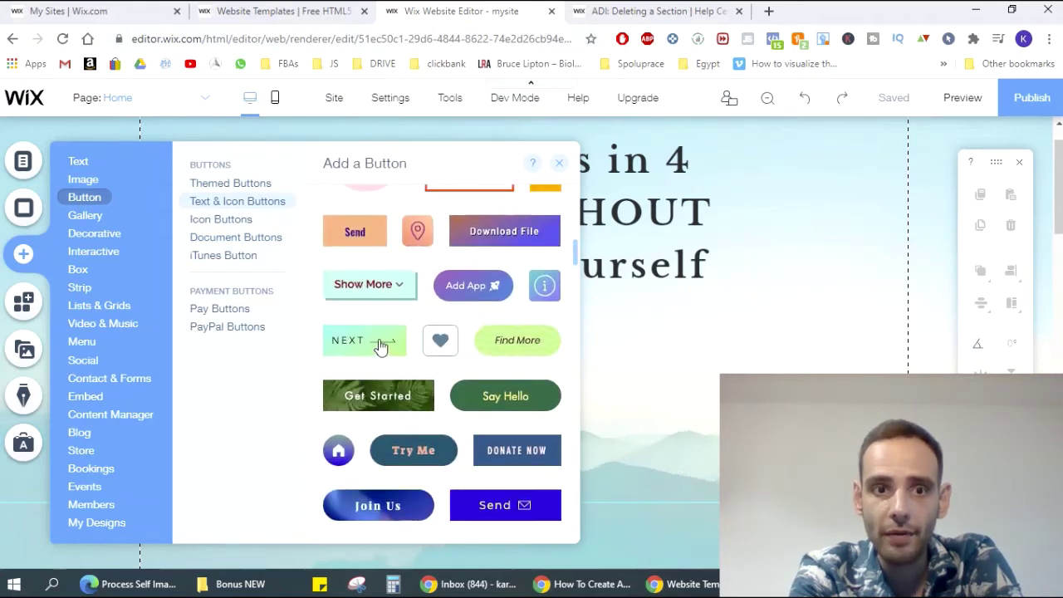
{"action": "left_click", "coordinate": [234, 203]}
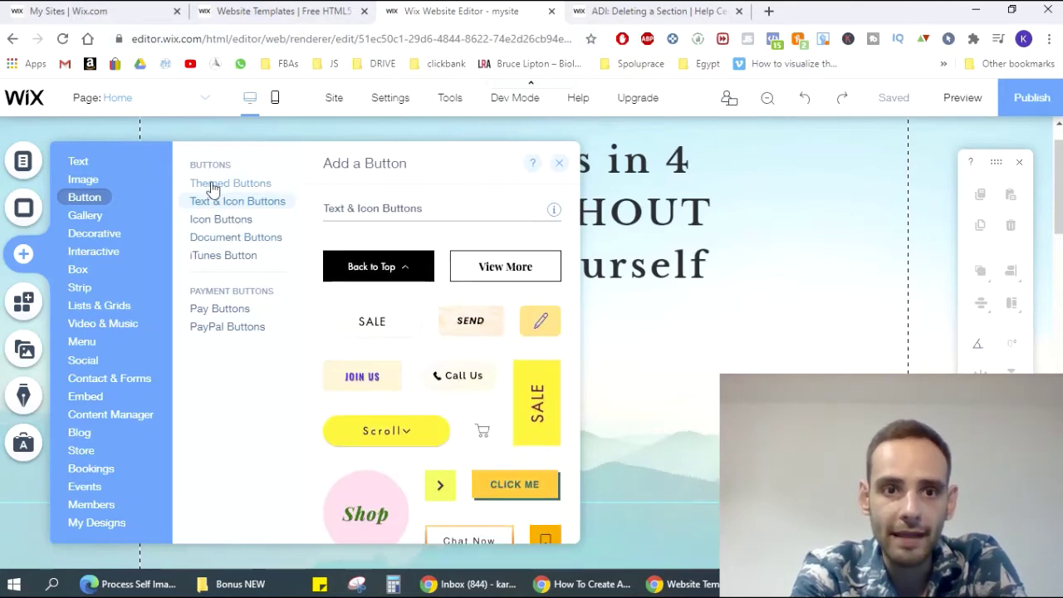
{"action": "left_click", "coordinate": [221, 184]}
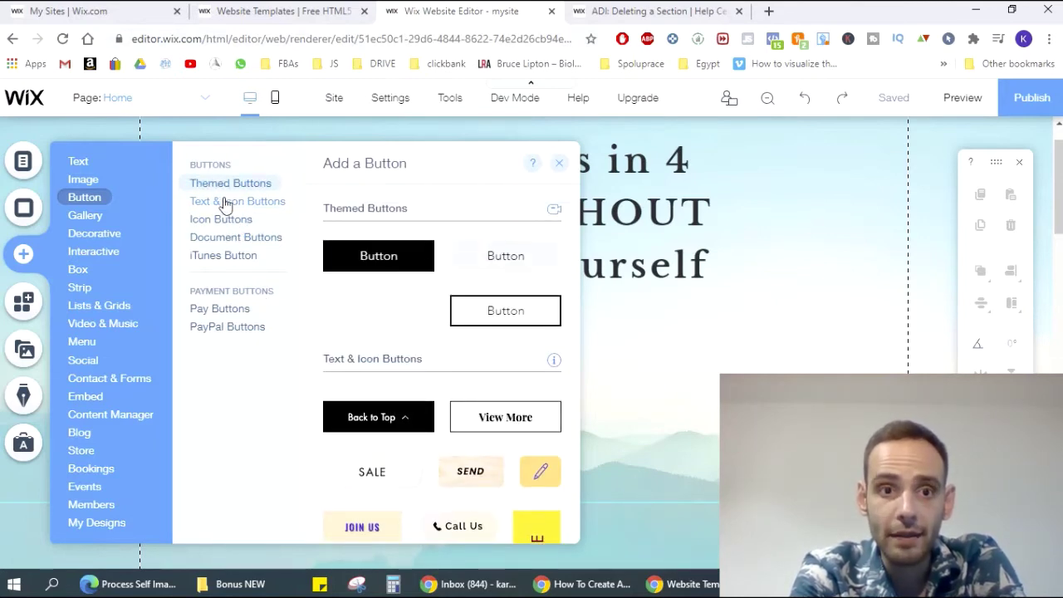
{"action": "left_click", "coordinate": [225, 203]}
{"action": "scroll", "coordinate": [432, 328], "scroll_direction": "down", "scroll_amount": 3}
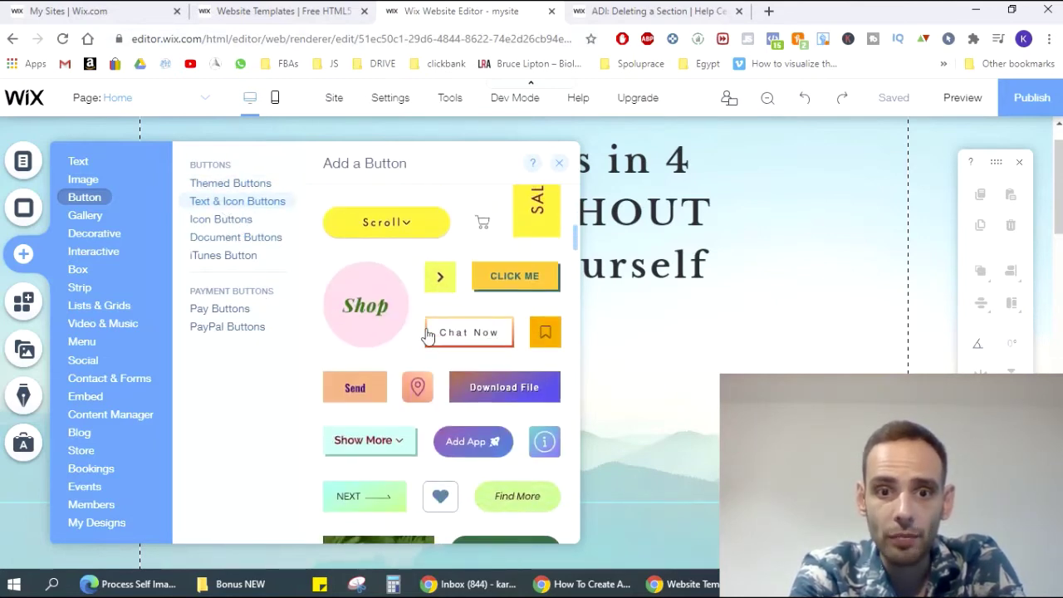
{"action": "scroll", "coordinate": [498, 324], "scroll_direction": "down", "scroll_amount": 1}
{"action": "scroll", "coordinate": [478, 339], "scroll_direction": "down", "scroll_amount": 2}
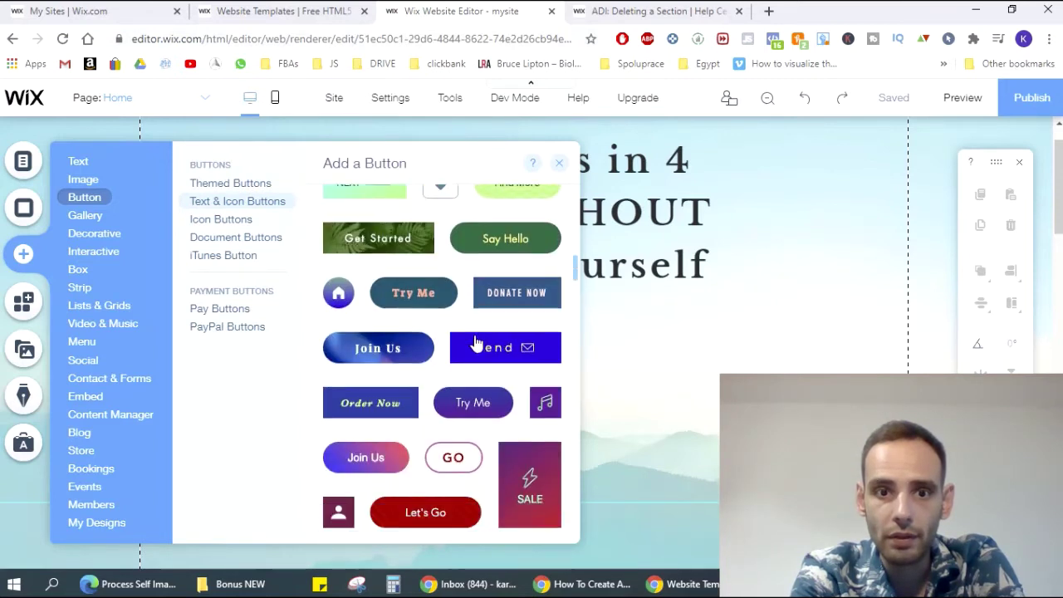
{"action": "left_click", "coordinate": [398, 353]}
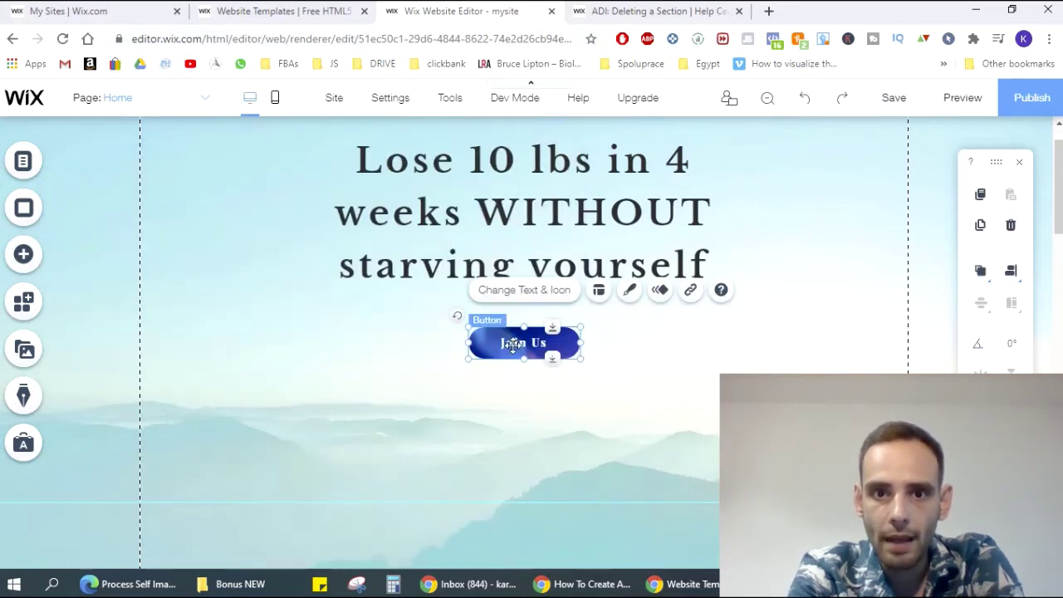
Change the blue button's text to "CLICK HERE TO LEARN MORE".
{"action": "double_click", "coordinate": [511, 347]}
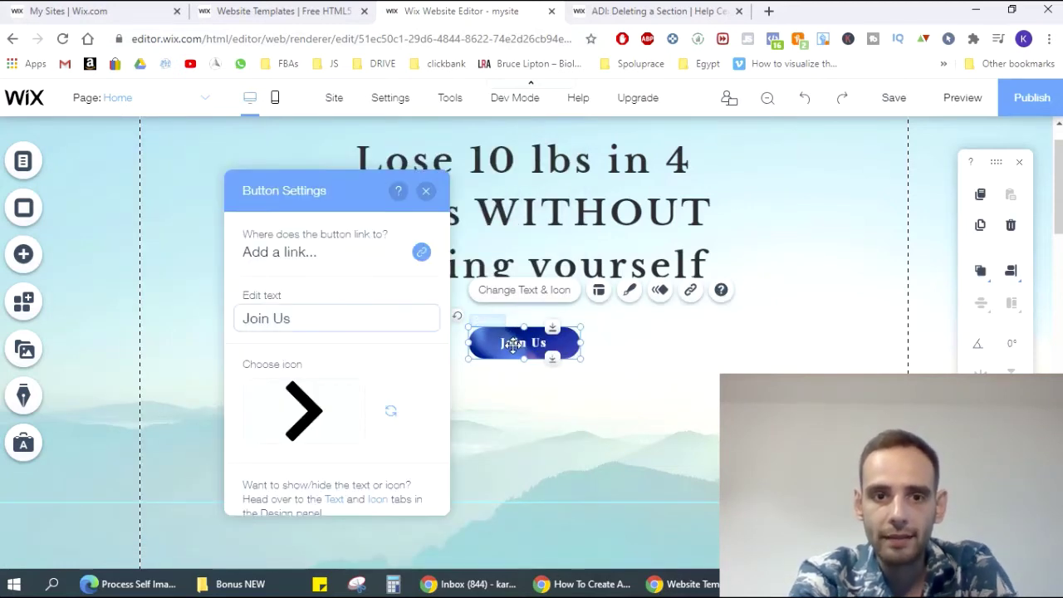
{"action": "left_click", "coordinate": [271, 310]}
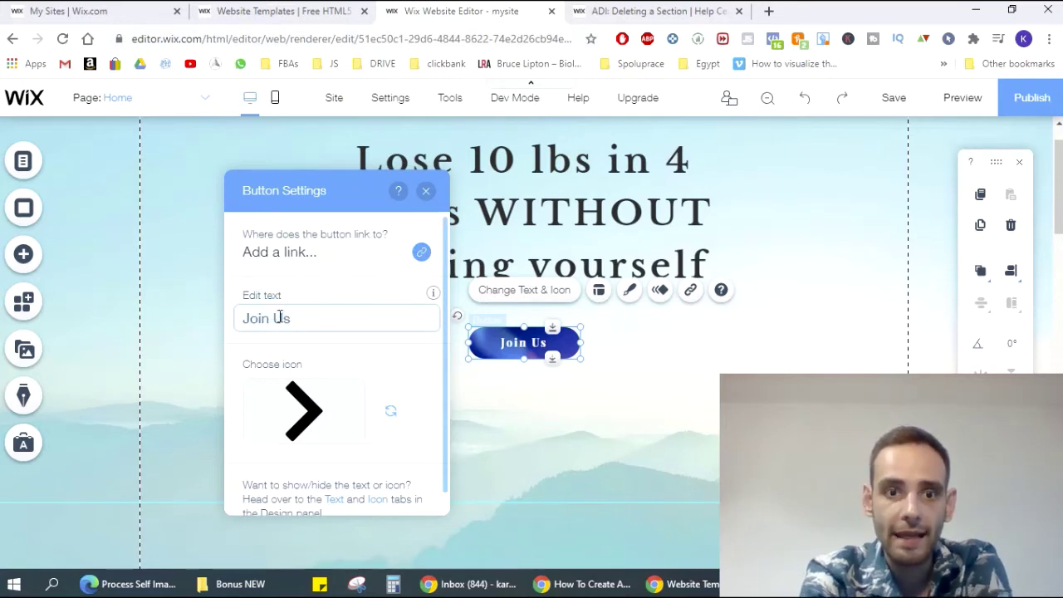
{"action": "key", "text": "ctrl+a"}
{"action": "type", "text": "C"}
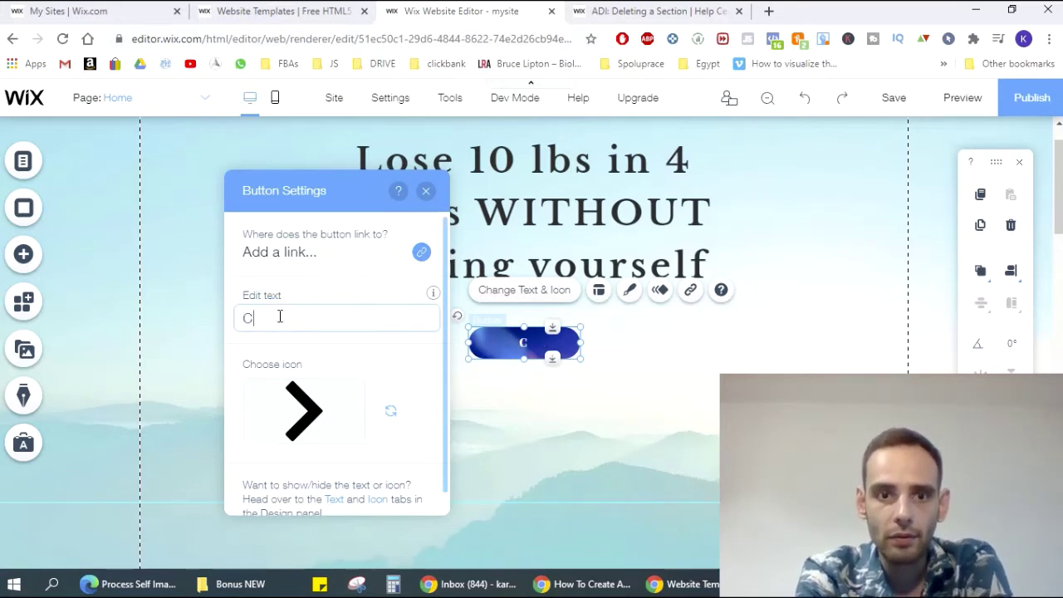
{"action": "type", "text": "LICK"}
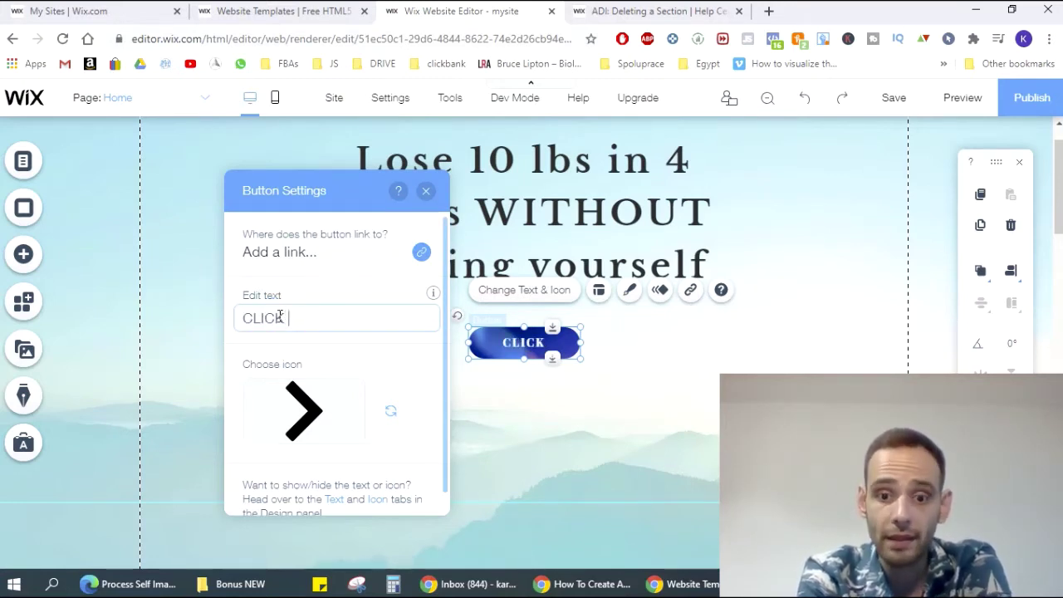
{"action": "type", "text": " HERE"}
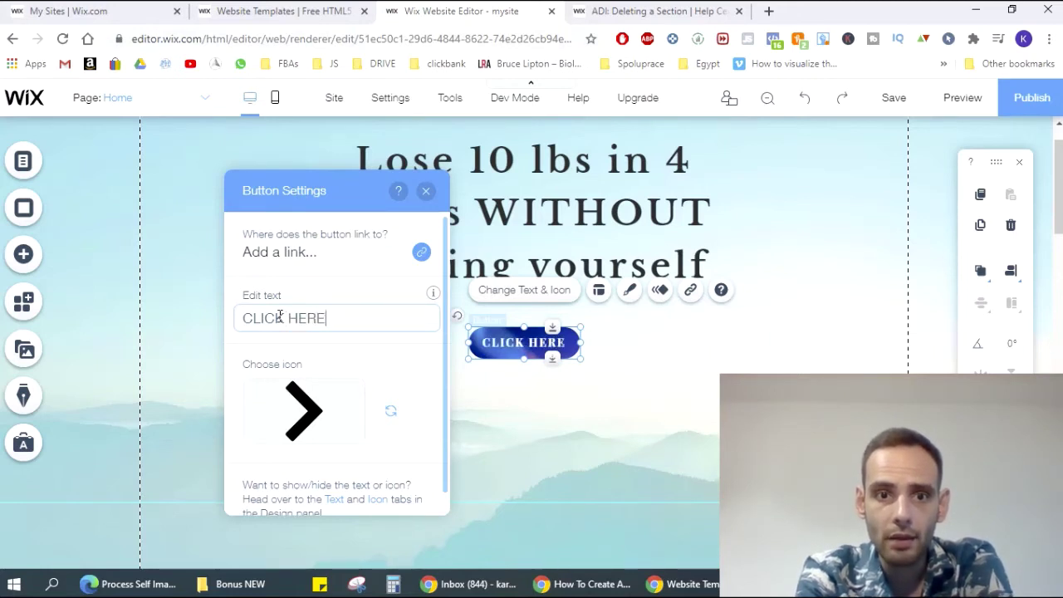
{"action": "type", "text": " TO LEARN"}
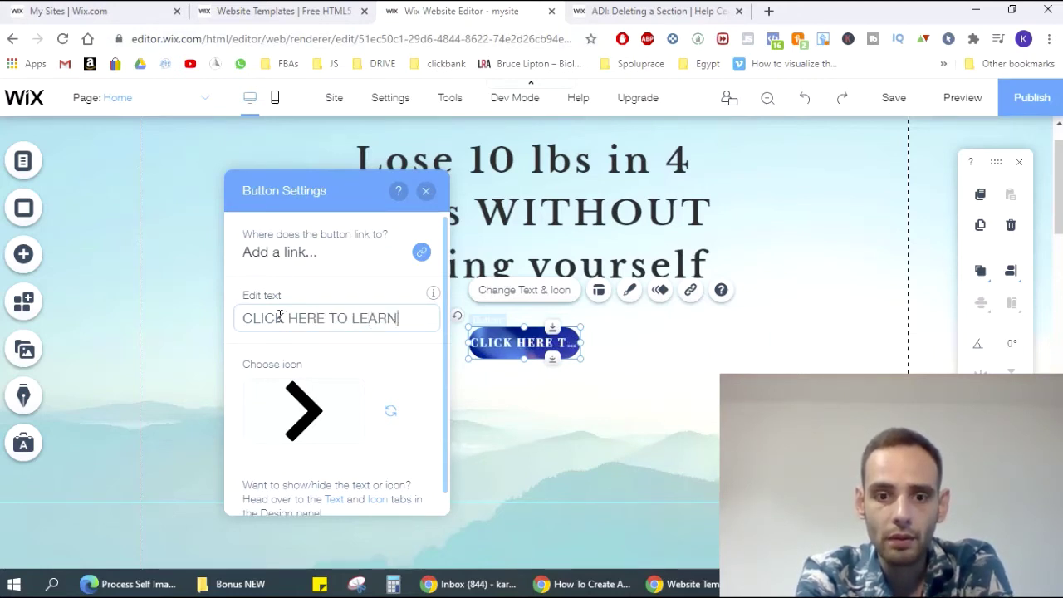
{"action": "type", "text": " MORE"}
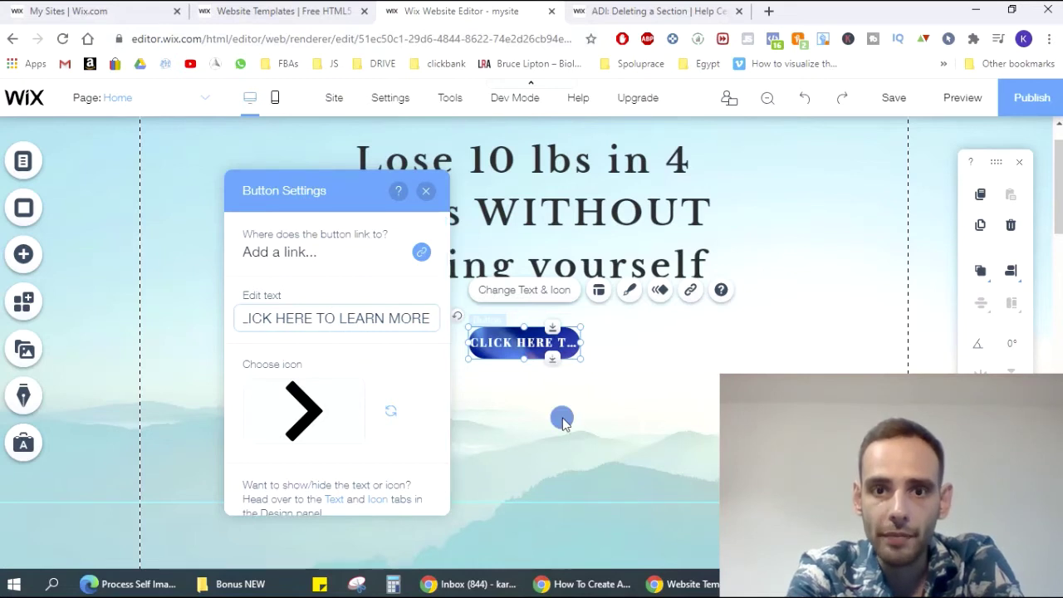
{"action": "left_click", "coordinate": [584, 347]}
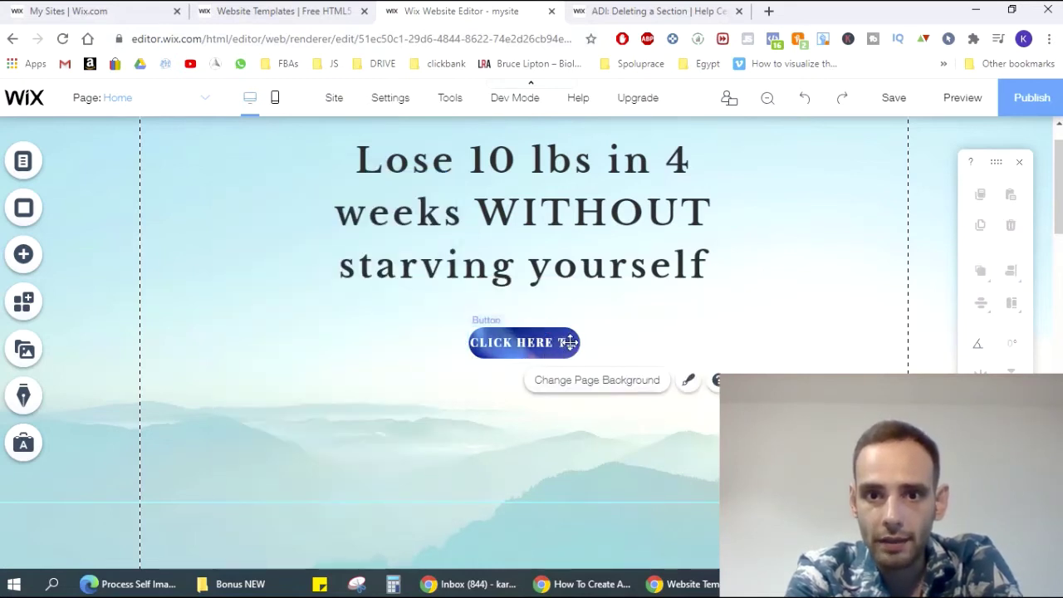
Enlarge the button to about 385 by 55 px so its full text fits, and centre it beneath the headline.
{"action": "left_click", "coordinate": [578, 342]}
{"action": "left_click_drag", "start_coordinate": [578, 342], "coordinate": [736, 349]}
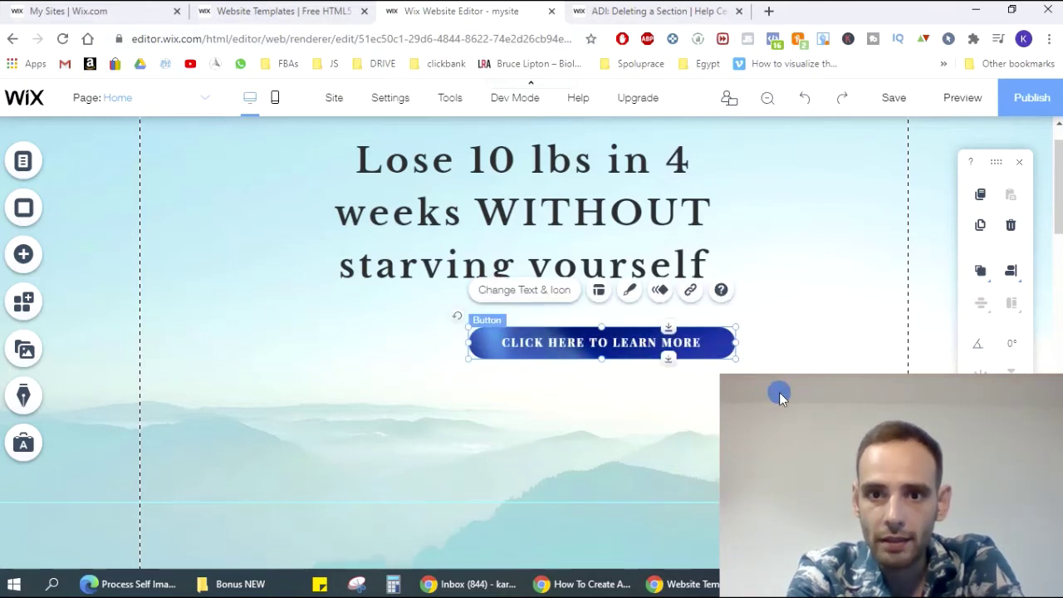
{"action": "left_click_drag", "start_coordinate": [780, 396], "coordinate": [769, 373]}
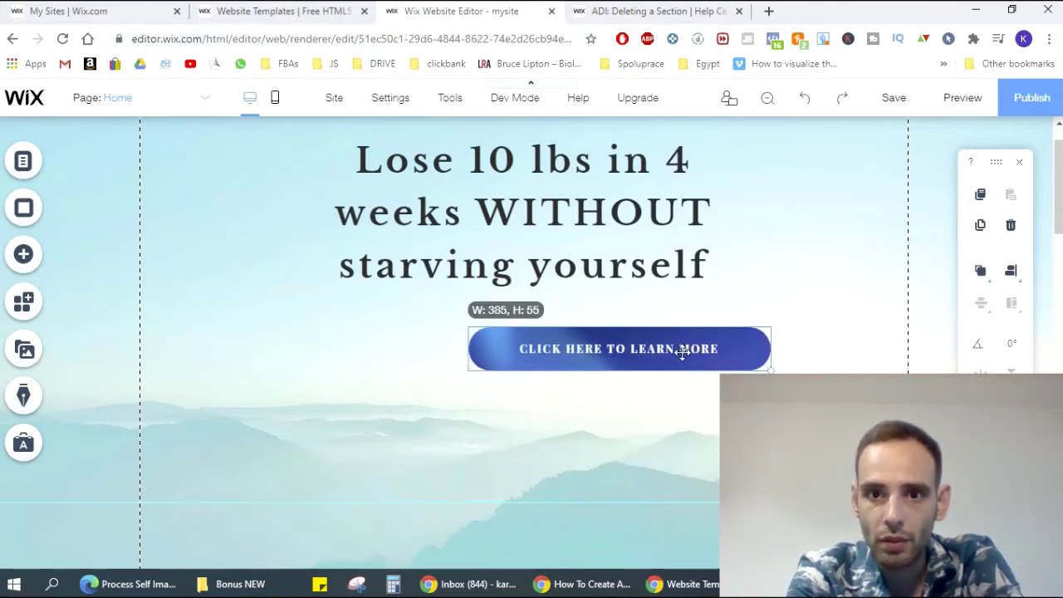
{"action": "mouse_move", "coordinate": [530, 348]}
{"action": "left_mouse_down"}
{"action": "mouse_move", "coordinate": [518, 350]}
{"action": "mouse_move", "coordinate": [530, 358]}
{"action": "mouse_move", "coordinate": [525, 347]}
{"action": "mouse_move", "coordinate": [543, 349]}
{"action": "mouse_move", "coordinate": [521, 343]}
{"action": "left_mouse_up"}
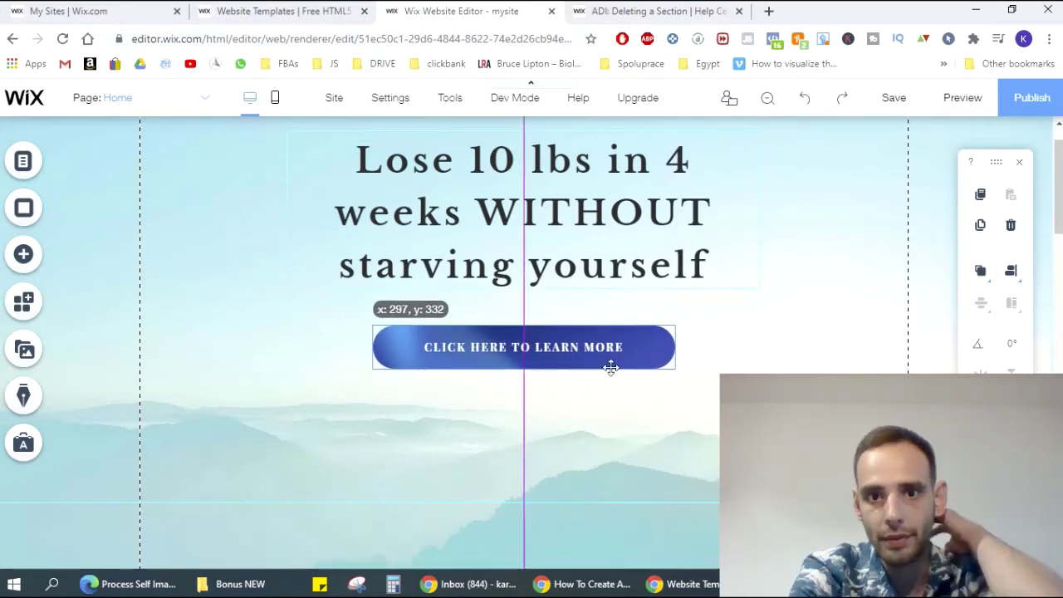
{"action": "left_click_drag", "start_coordinate": [610, 368], "coordinate": [611, 367]}
{"action": "double_click", "coordinate": [484, 352]}
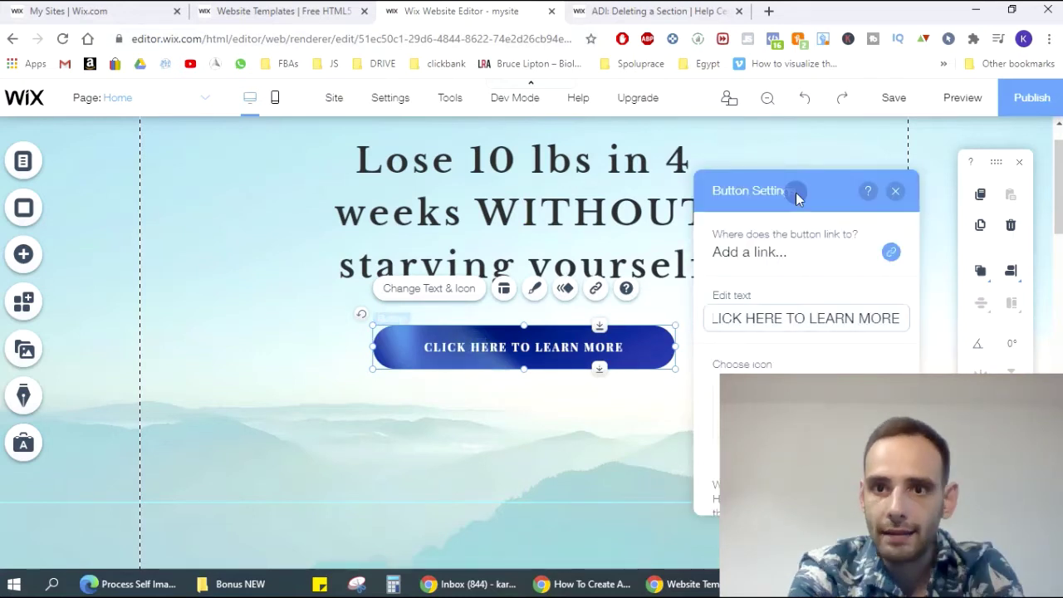
{"action": "left_click_drag", "start_coordinate": [796, 198], "coordinate": [73, 180]}
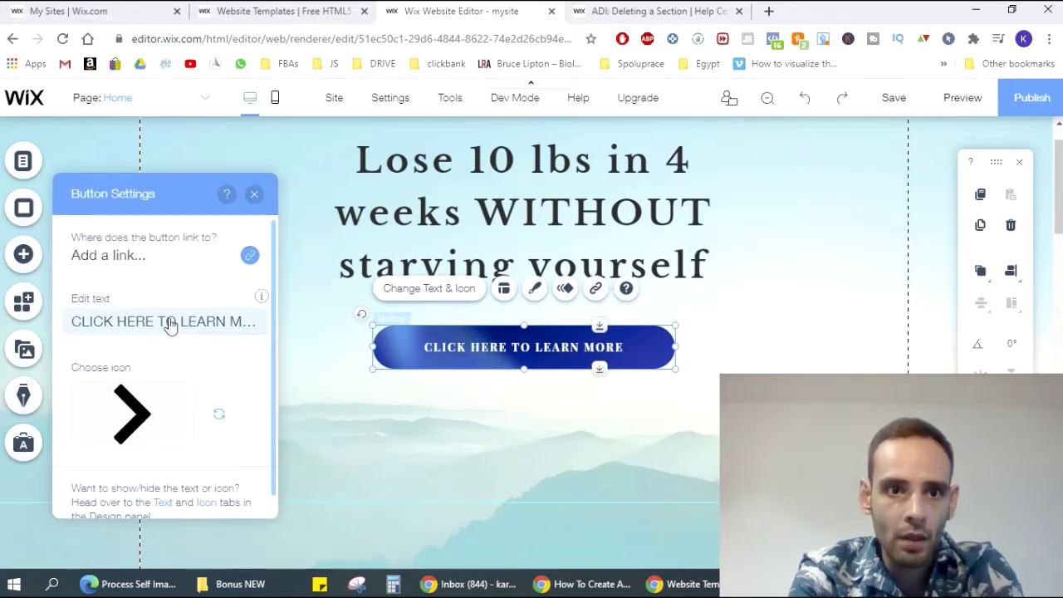
{"action": "left_click", "coordinate": [254, 195]}
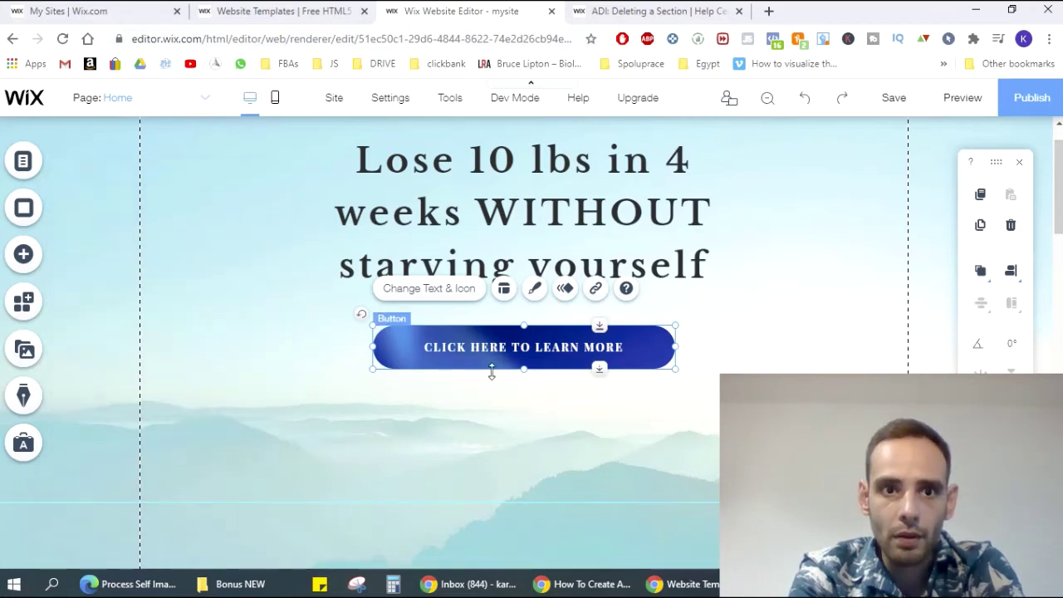
Enlarge the button further to about 401 by 69 px and re-centre it under the headline.
{"action": "left_click_drag", "start_coordinate": [374, 368], "coordinate": [356, 383]}
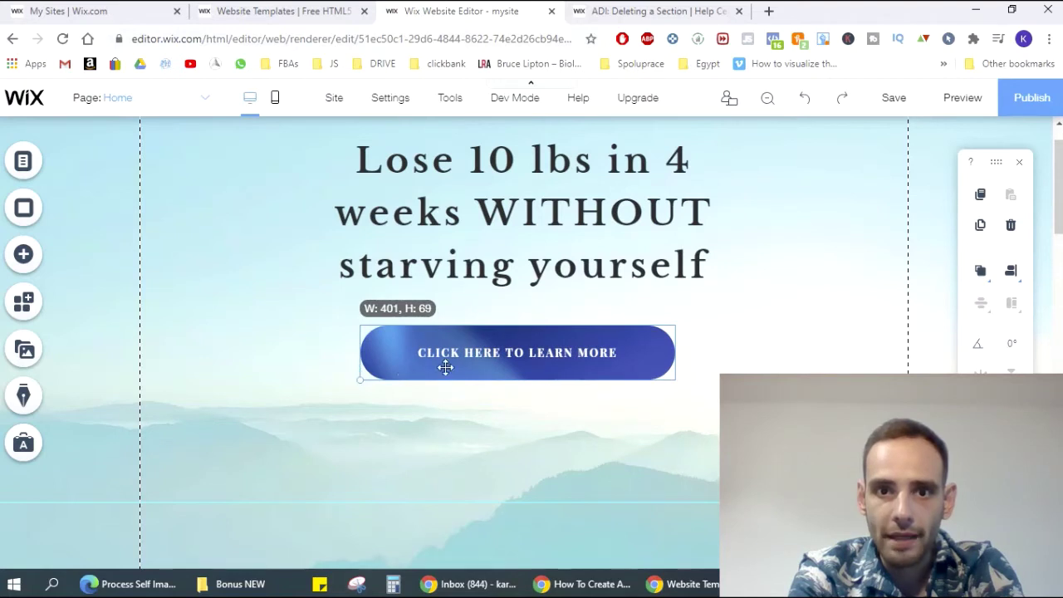
{"action": "left_click_drag", "start_coordinate": [517, 353], "coordinate": [549, 352]}
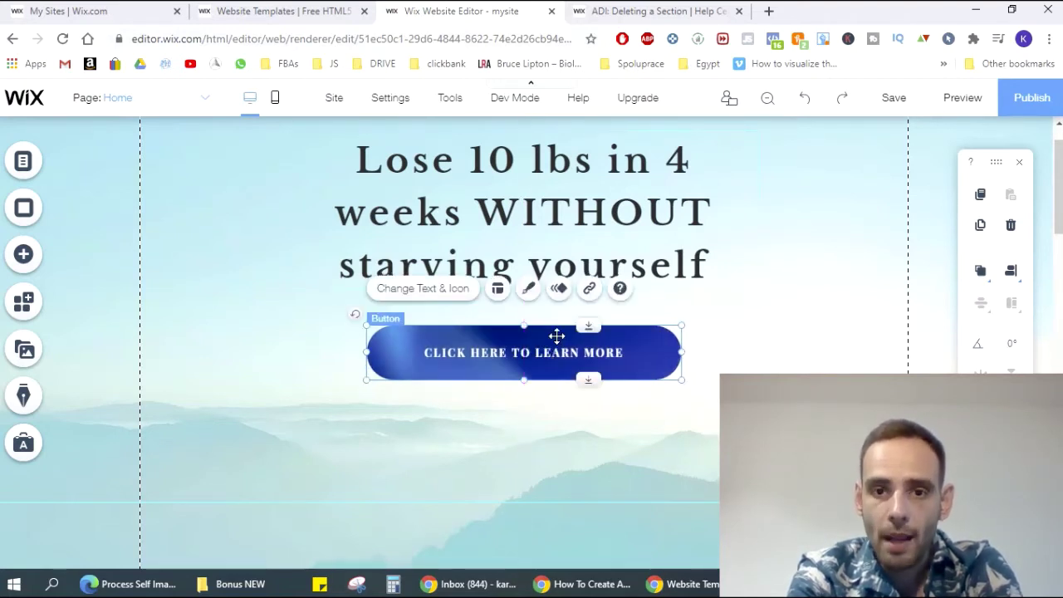
Try to link the button to the web address "CLICKBANK AFFILAITE HOPLINK", opening in a new window.
{"action": "left_click", "coordinate": [588, 293]}
{"action": "left_click", "coordinate": [336, 166]}
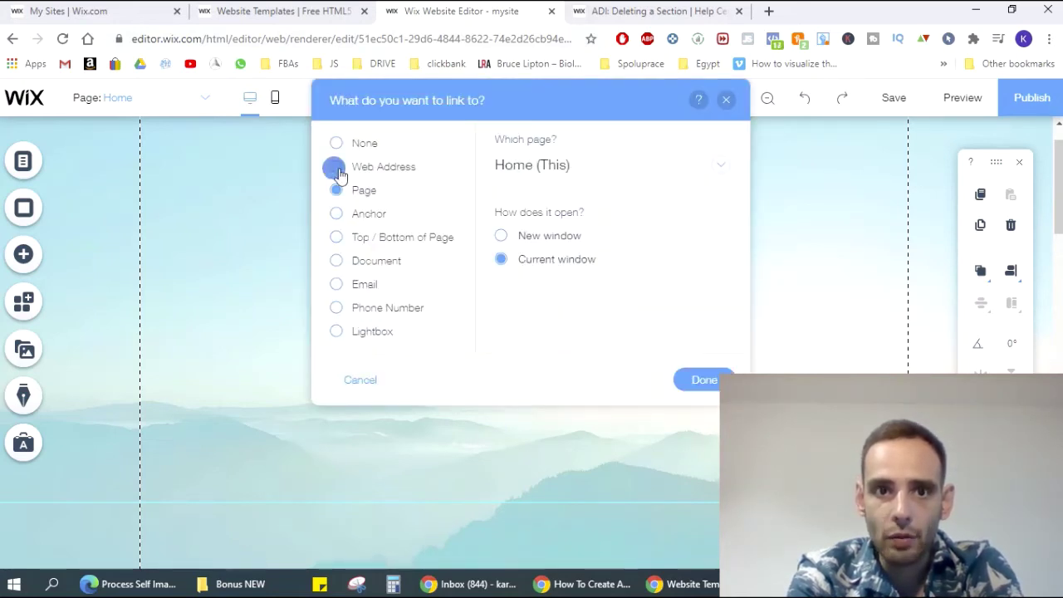
{"action": "left_click", "coordinate": [593, 162]}
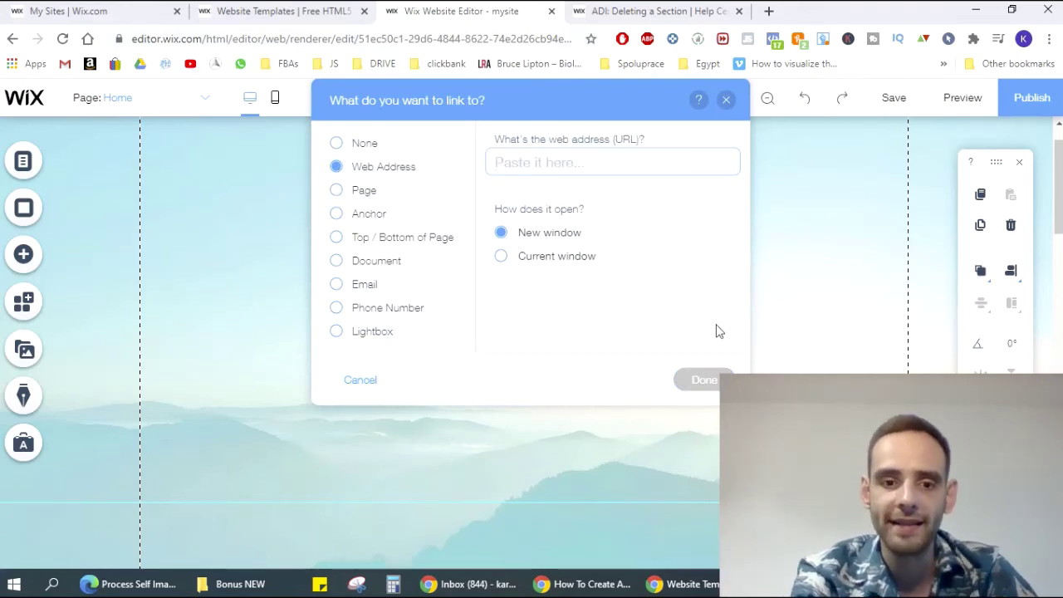
{"action": "type", "text": "CLICKBANK AFFILAITE LINK"}
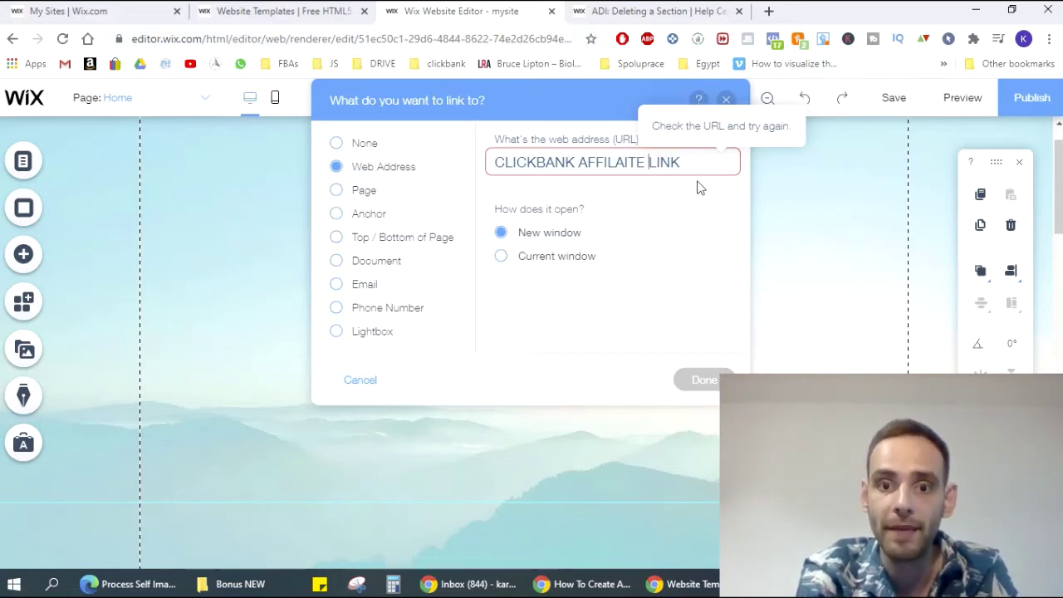
{"action": "type", "text": "HOP"}
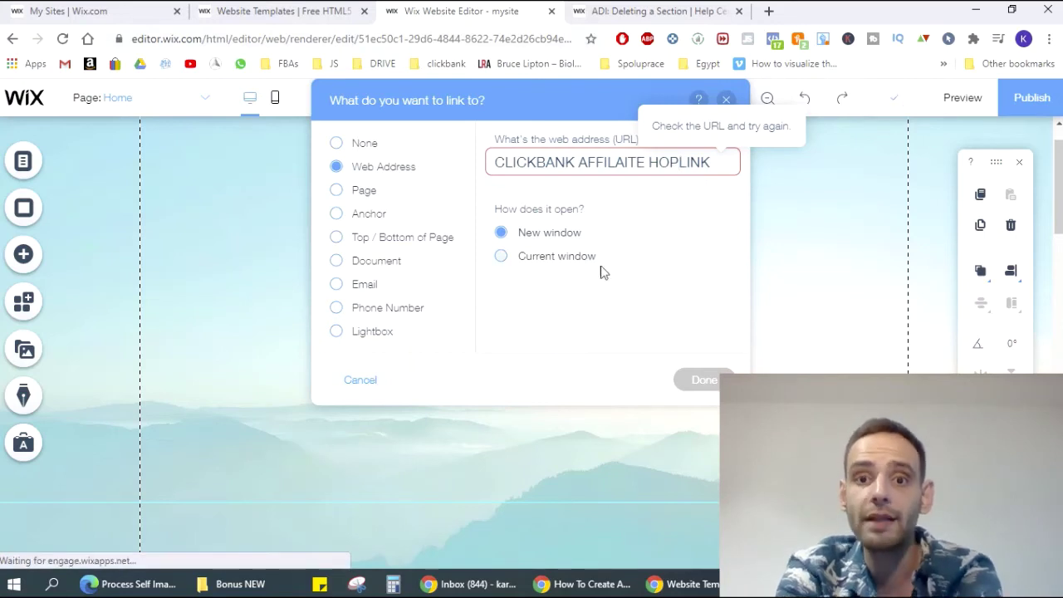
{"action": "left_click", "coordinate": [657, 285]}
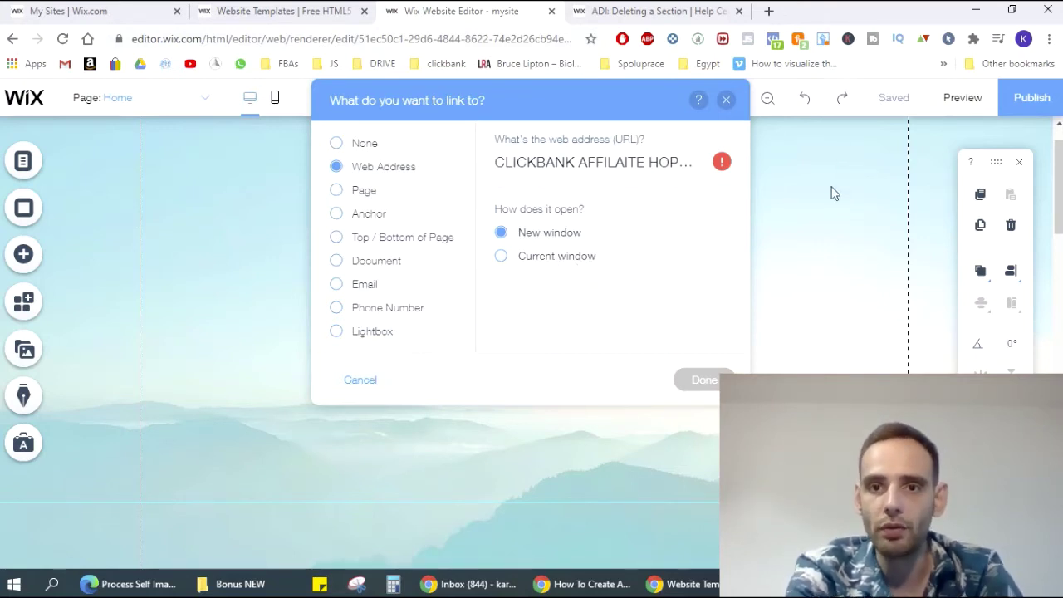
{"action": "left_click", "coordinate": [848, 205]}
Move the button down to about x 289, y 369, centred beneath the headline, and save the site.
{"action": "scroll", "coordinate": [722, 297], "scroll_direction": "up", "scroll_amount": 1}
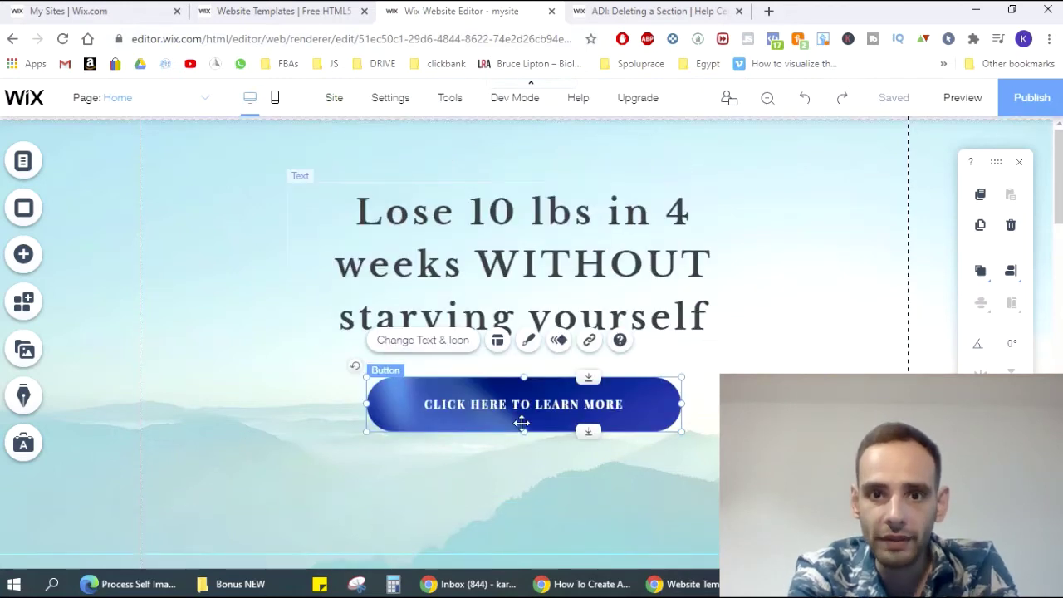
{"action": "left_click_drag", "start_coordinate": [524, 440], "coordinate": [522, 435]}
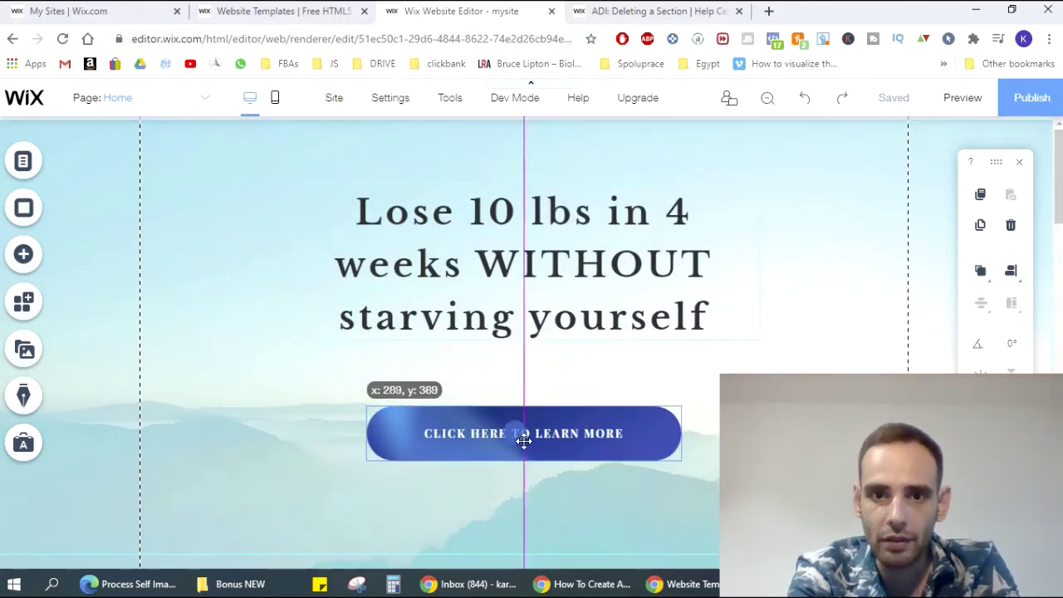
{"action": "left_click", "coordinate": [870, 320]}
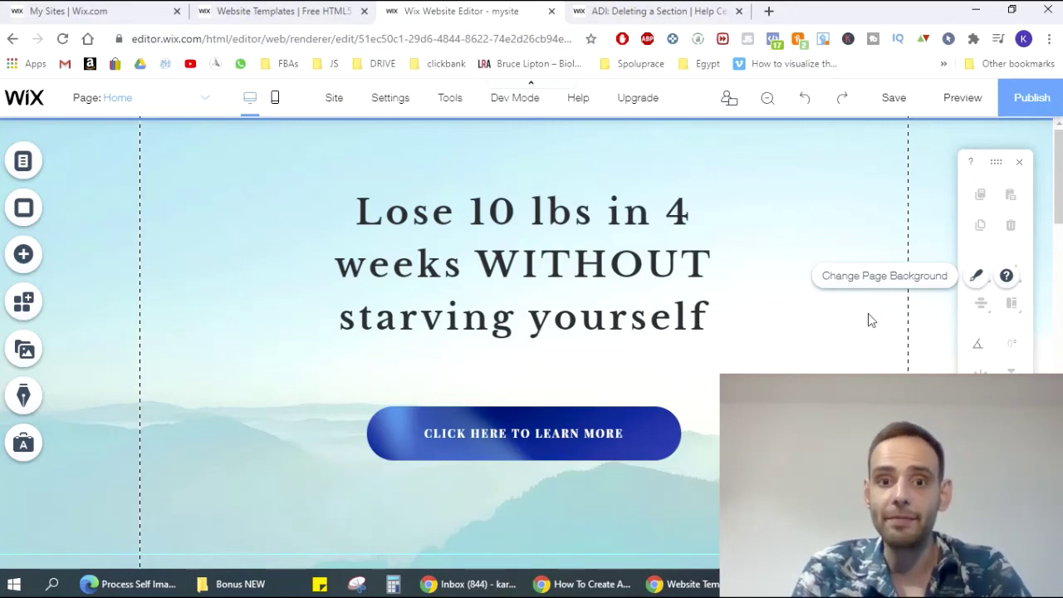
{"action": "key", "text": "ctrl+s"}
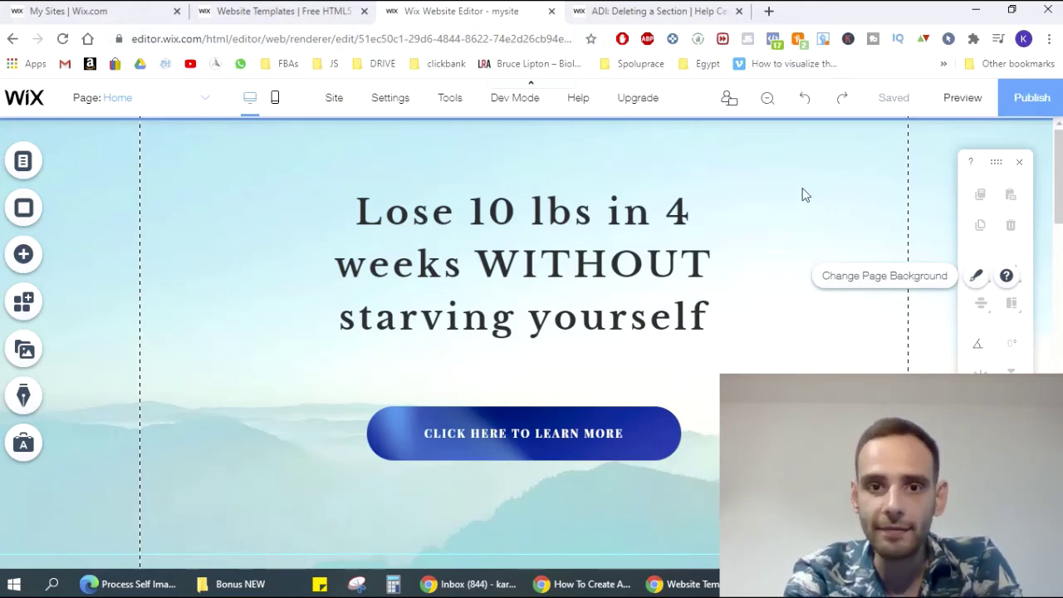
Publish the site and view its live page, closing the ADI help article.
{"action": "left_click", "coordinate": [1023, 114]}
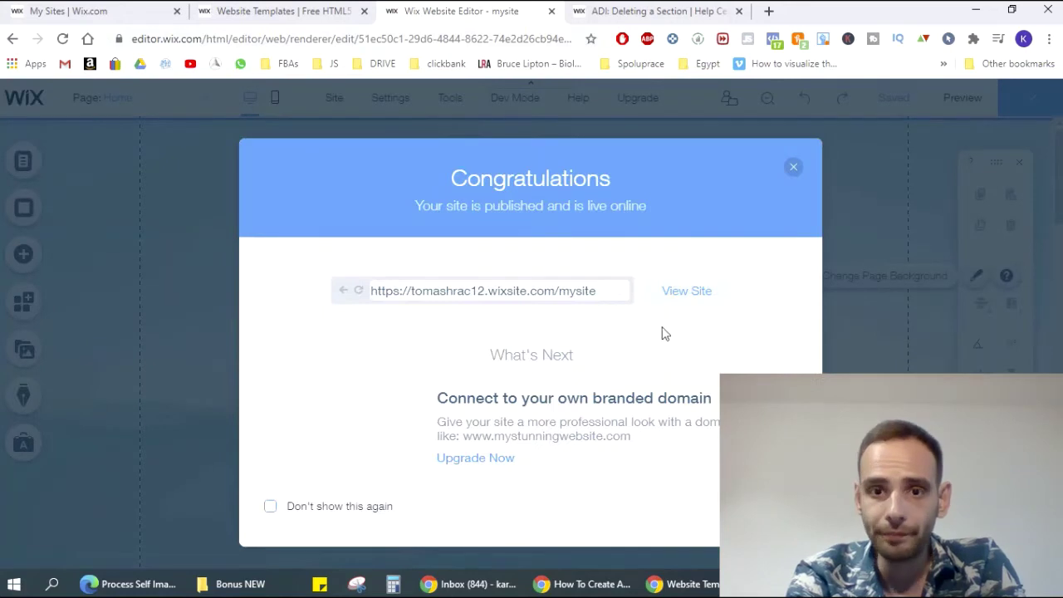
{"action": "left_click", "coordinate": [702, 293]}
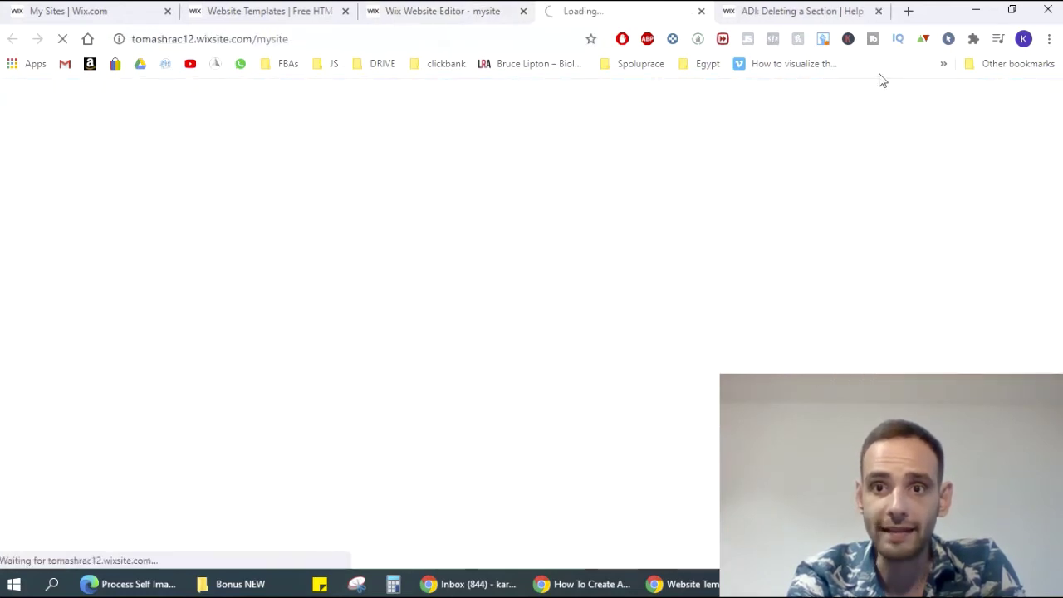
{"action": "left_click", "coordinate": [878, 11]}
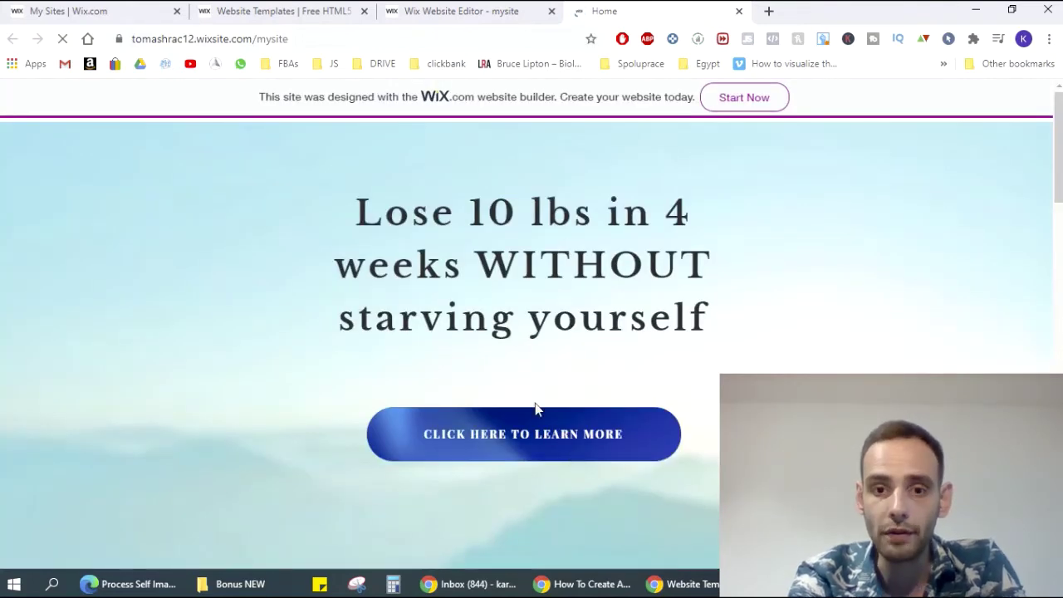
Examine the published page, including the Wix banner, the headline and the "CLICK HERE TO LEARN MORE" button.
{"action": "left_click", "coordinate": [507, 426]}
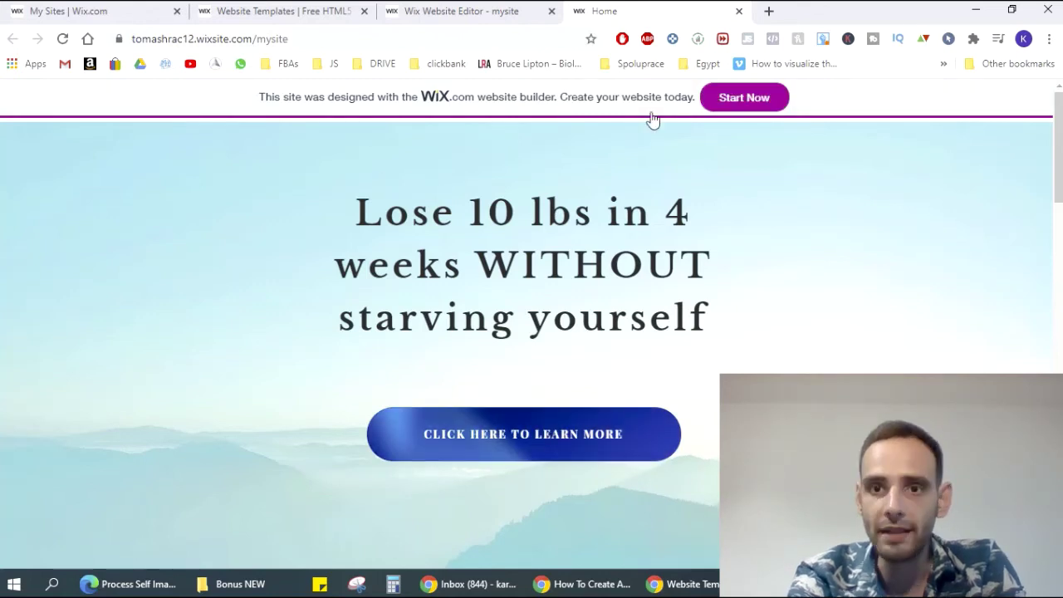
{"action": "left_click_drag", "start_coordinate": [274, 98], "coordinate": [580, 152]}
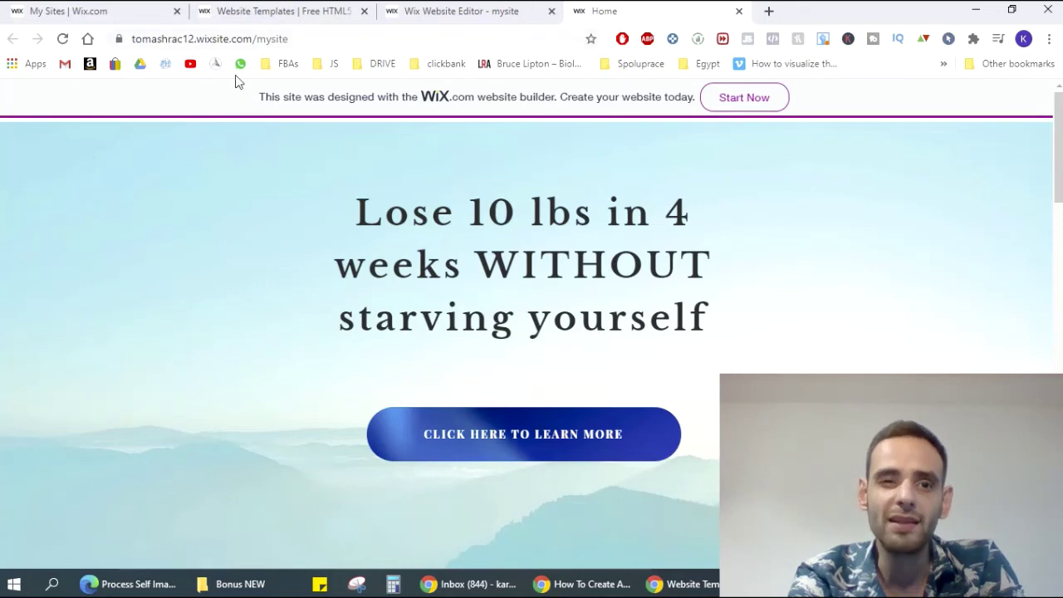
{"action": "scroll", "coordinate": [534, 273], "scroll_direction": "down", "scroll_amount": 5}
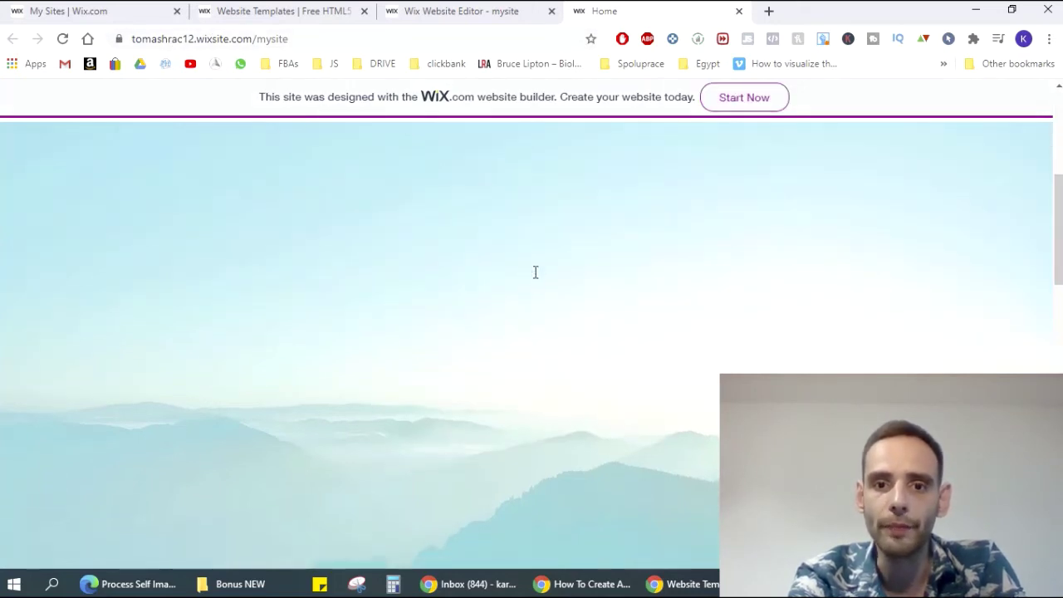
{"action": "scroll", "coordinate": [535, 272], "scroll_direction": "up", "scroll_amount": 5}
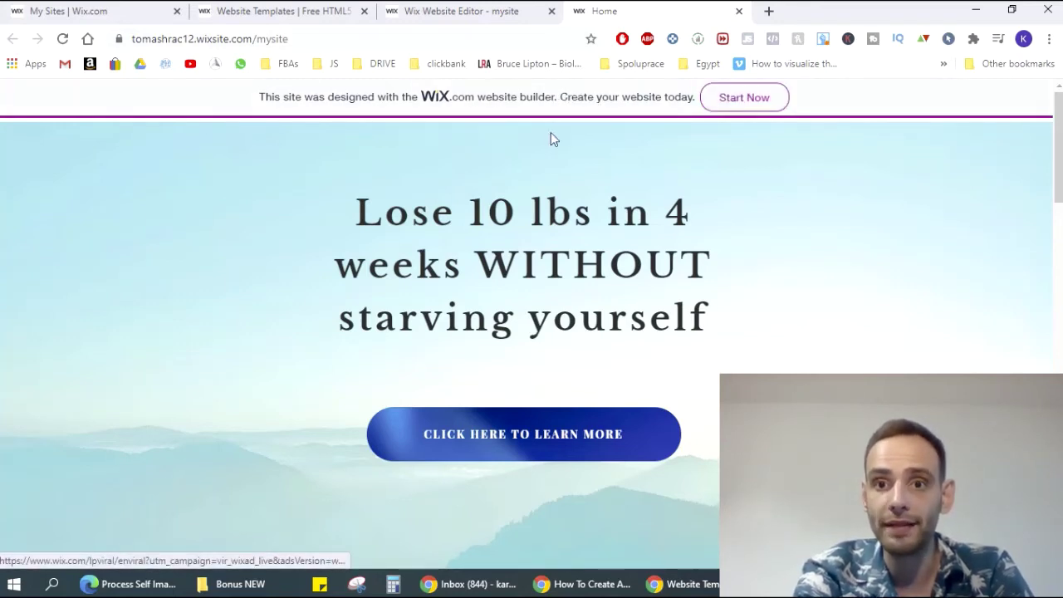
{"action": "scroll", "coordinate": [624, 232], "scroll_direction": "down", "scroll_amount": 5}
{"action": "scroll", "coordinate": [616, 246], "scroll_direction": "up", "scroll_amount": 5}
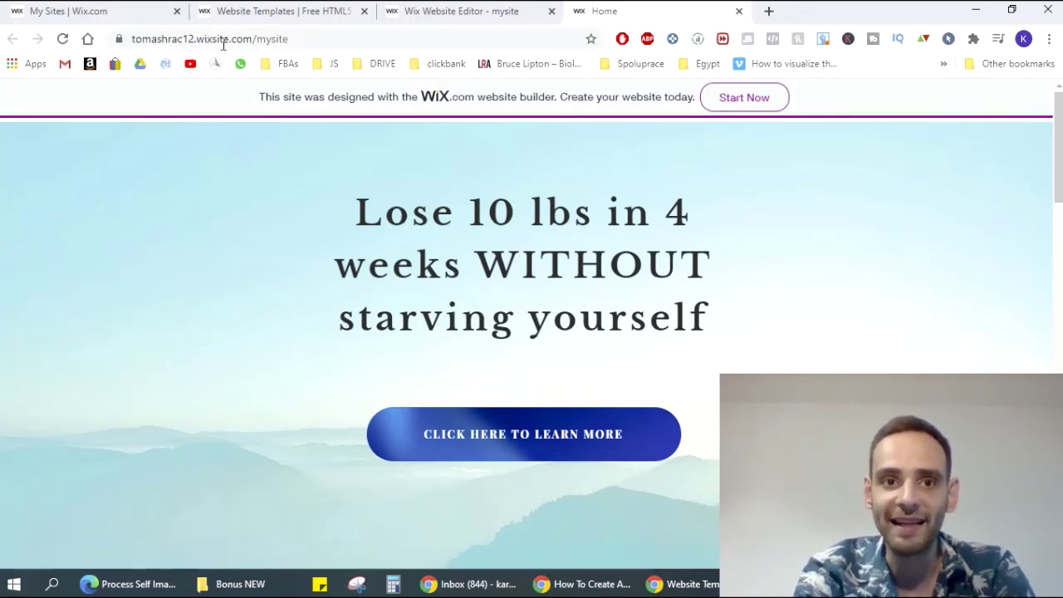
Open the clickfunnels.com website in a new browser tab.
{"action": "left_click", "coordinate": [768, 11]}
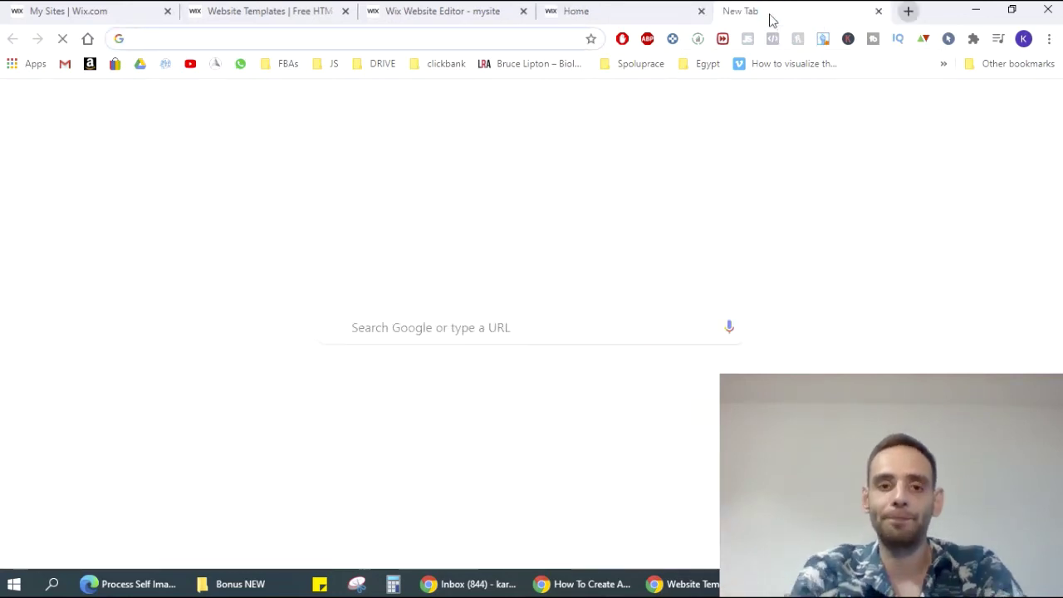
{"action": "type", "text": "CLICKfunnels.com"}
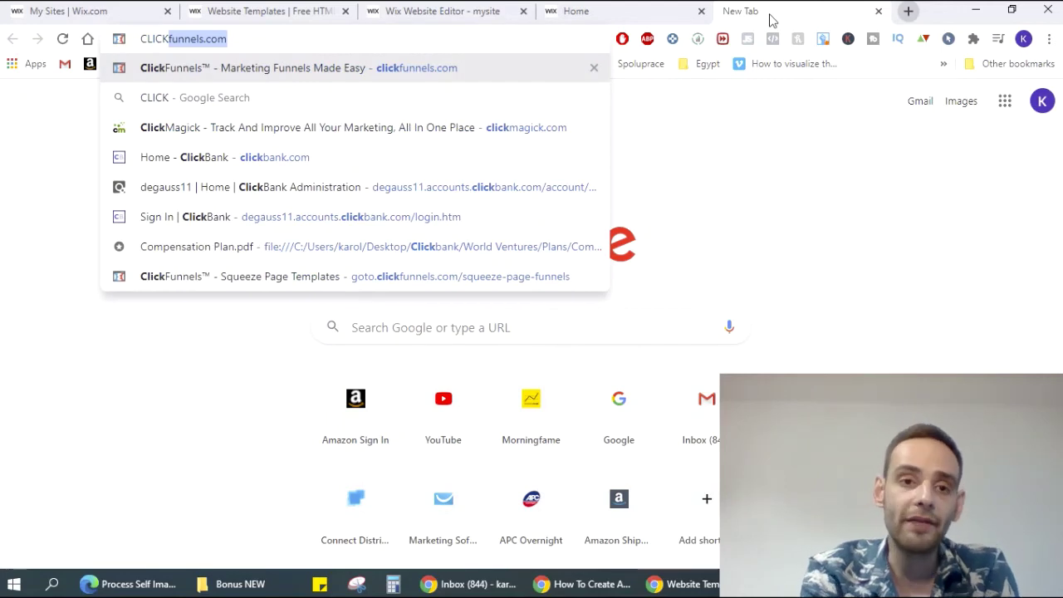
{"action": "key", "text": "Return"}
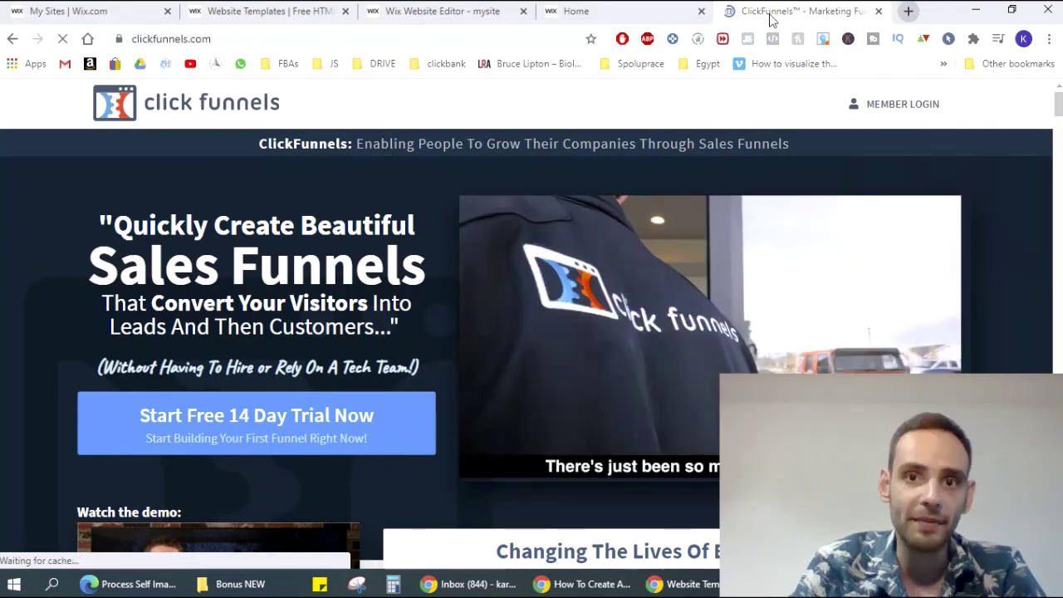
{"action": "left_click", "coordinate": [770, 17]}
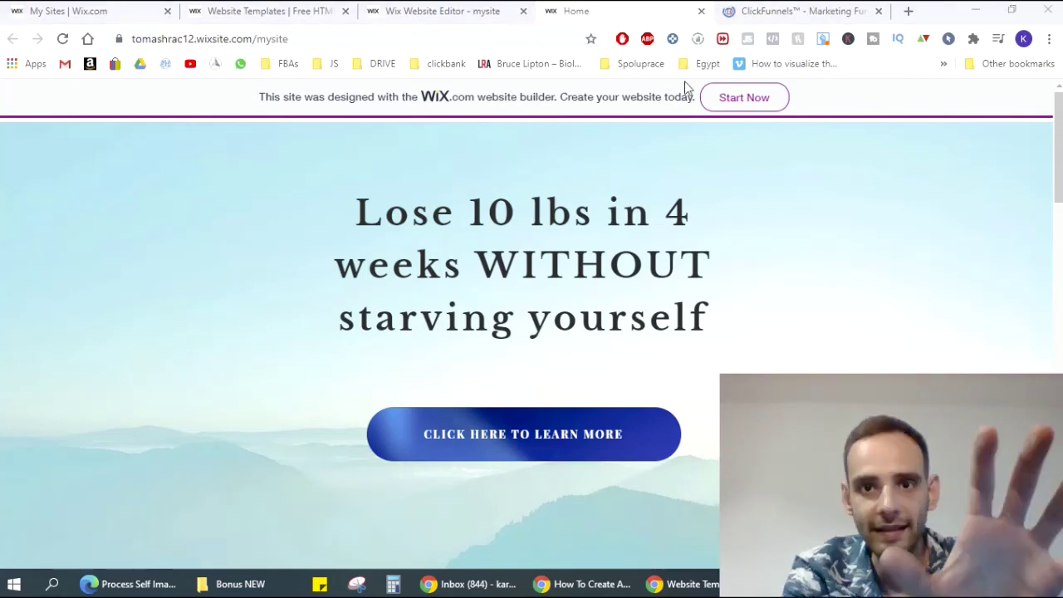
{"action": "left_click", "coordinate": [759, 10]}
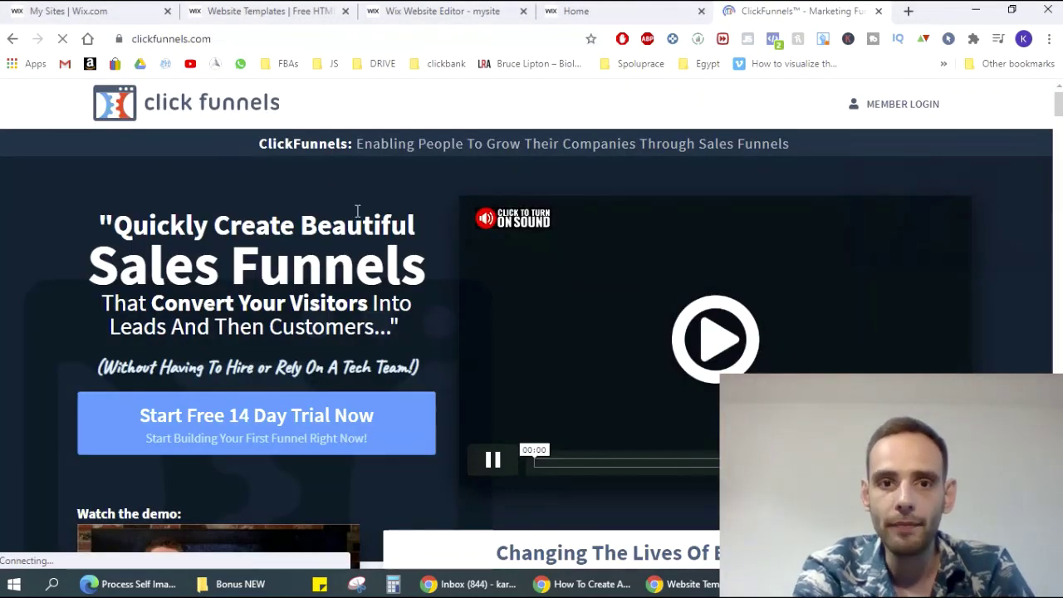
Open the milionaire-tips.com/make-money-travel2 landing page in the ClickFunnels tab.
{"action": "left_click", "coordinate": [446, 65]}
{"action": "left_click", "coordinate": [430, 40]}
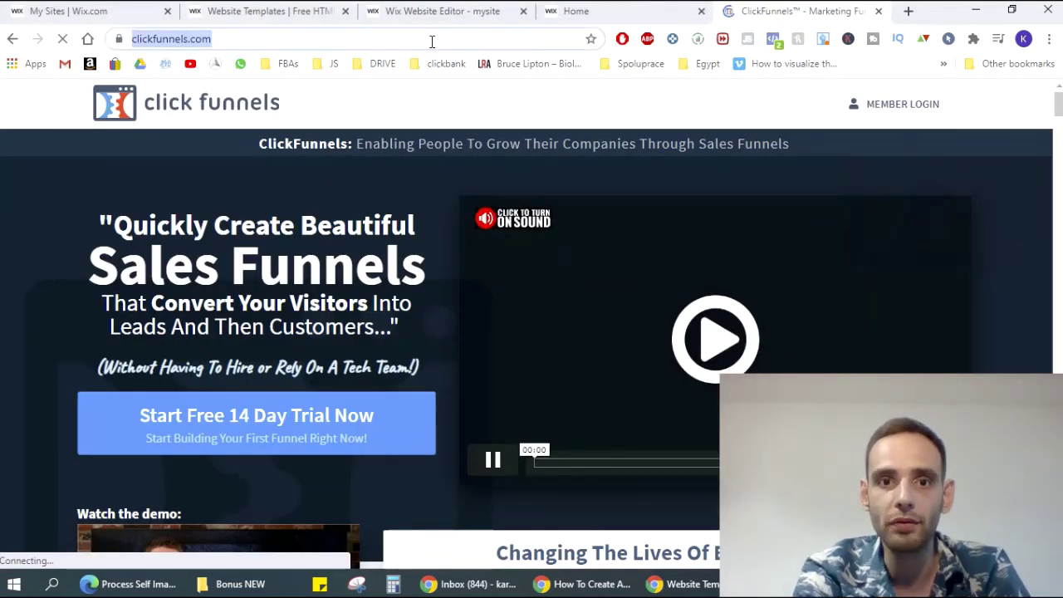
{"action": "type", "text": "MIL"}
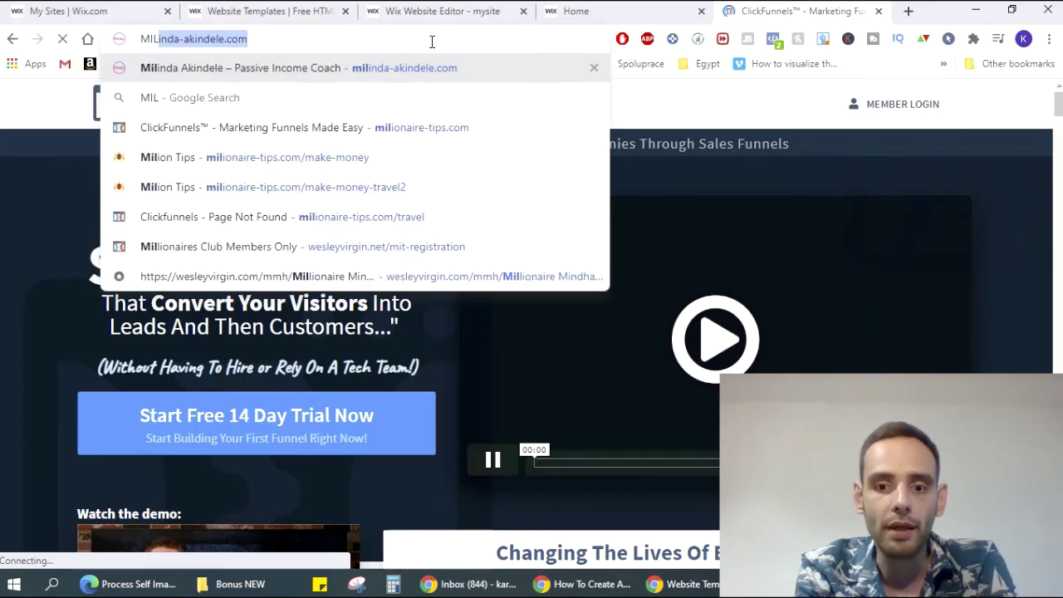
{"action": "key", "text": "BackSpace"}
{"action": "key", "text": "BackSpace"}
{"action": "key", "text": "BackSpace"}
{"action": "key", "text": "BackSpace"}
{"action": "type", "text": "milion+"}
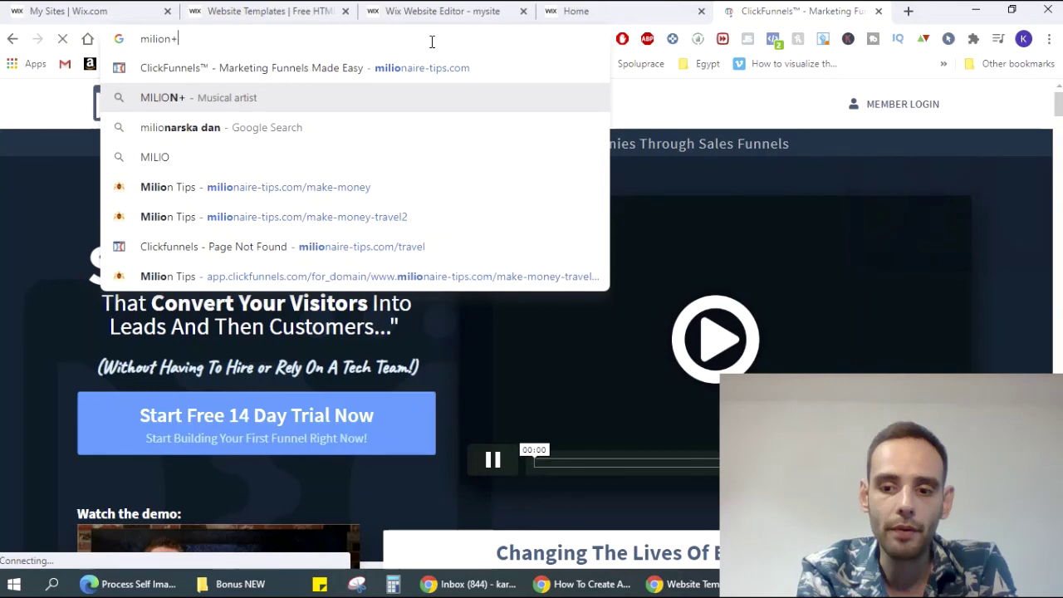
{"action": "left_click", "coordinate": [406, 176]}
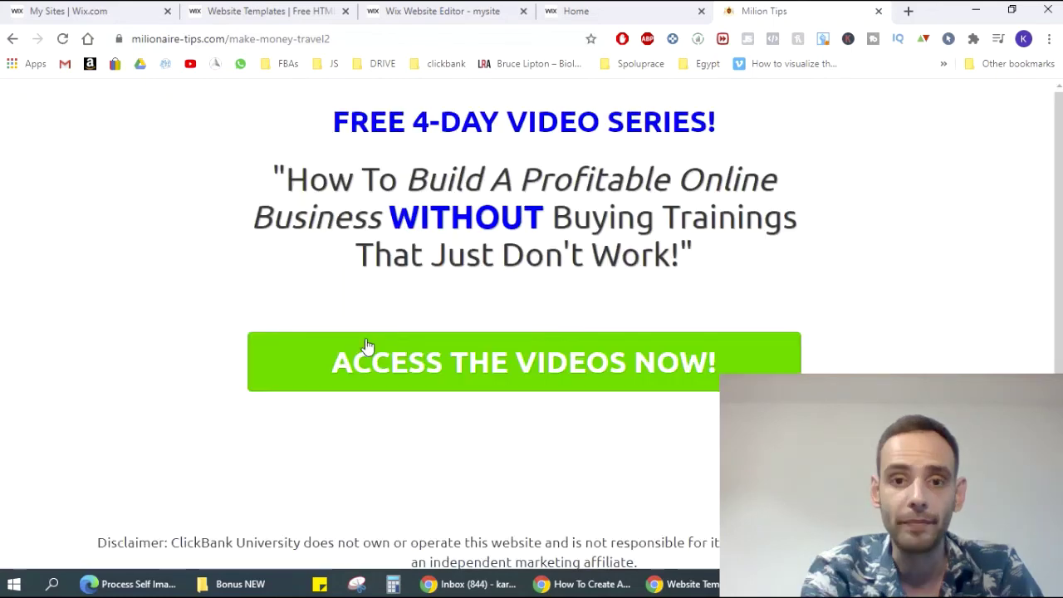
Request access to the free video series and submit the opt-in form with the visitor's e-mail address.
{"action": "left_click", "coordinate": [490, 363]}
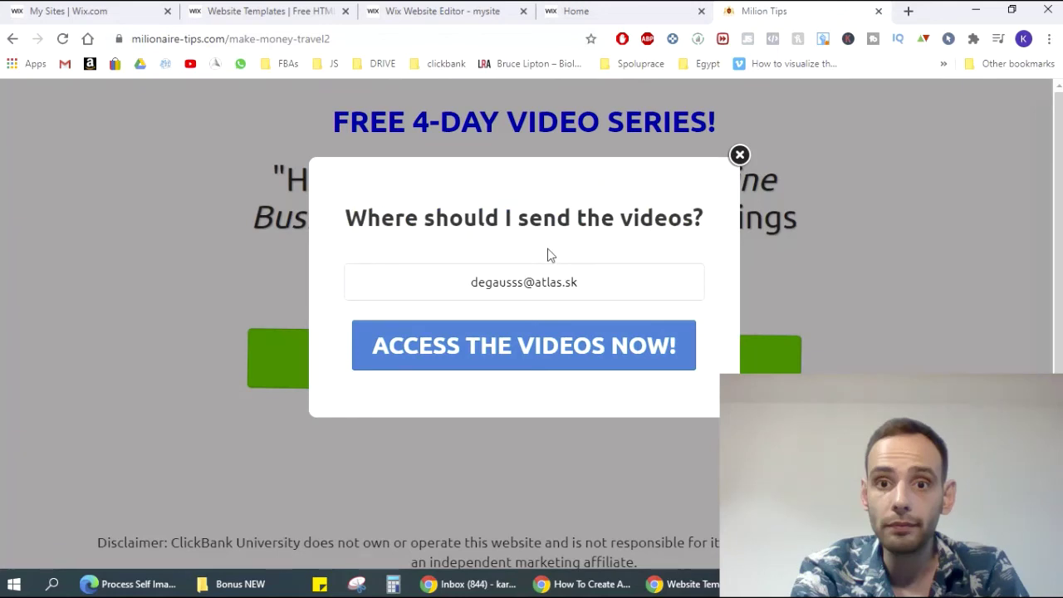
{"action": "left_click", "coordinate": [538, 326]}
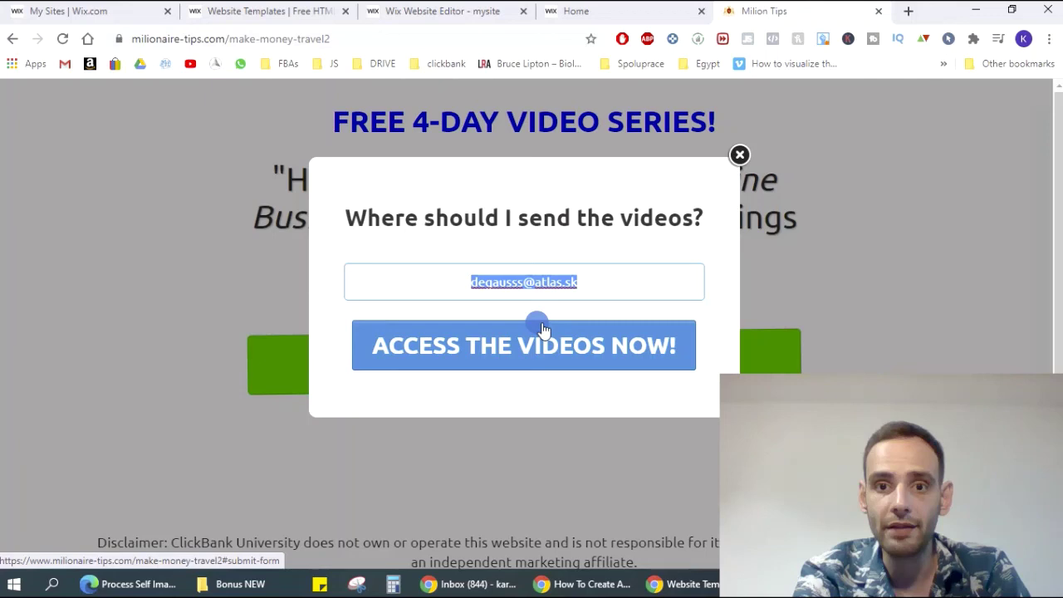
{"action": "left_click", "coordinate": [540, 326]}
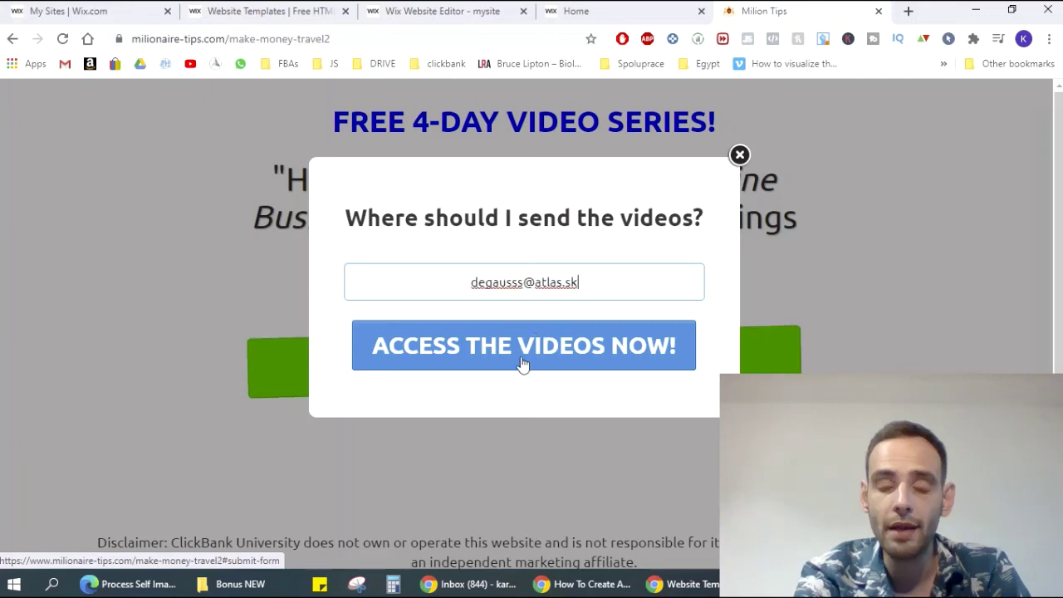
{"action": "left_click", "coordinate": [518, 356]}
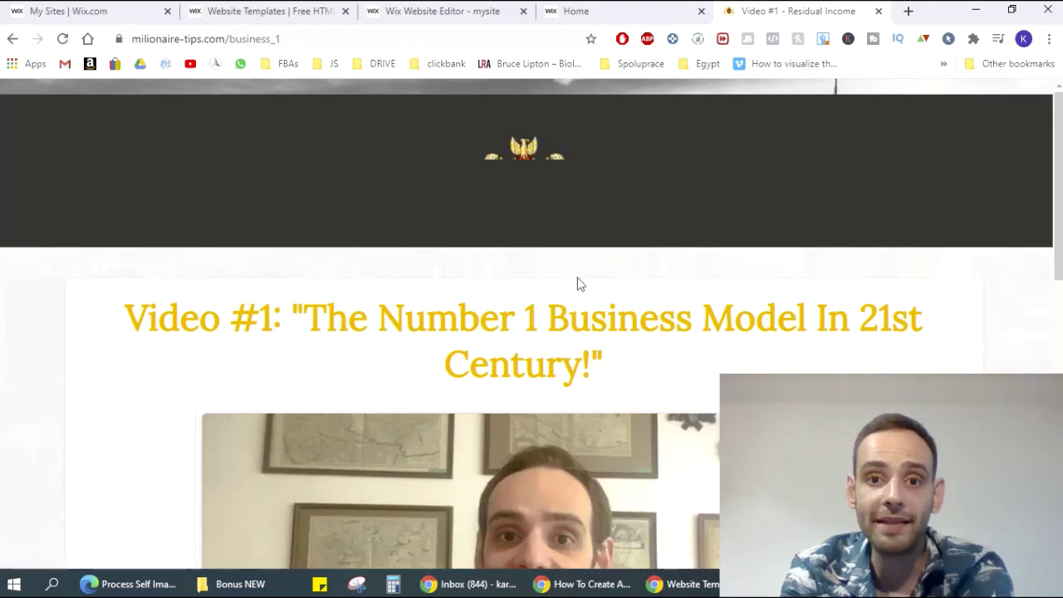
Examine the header, title and embedded player on the Video #1 page.
{"action": "scroll", "coordinate": [577, 278], "scroll_direction": "down", "scroll_amount": 1}
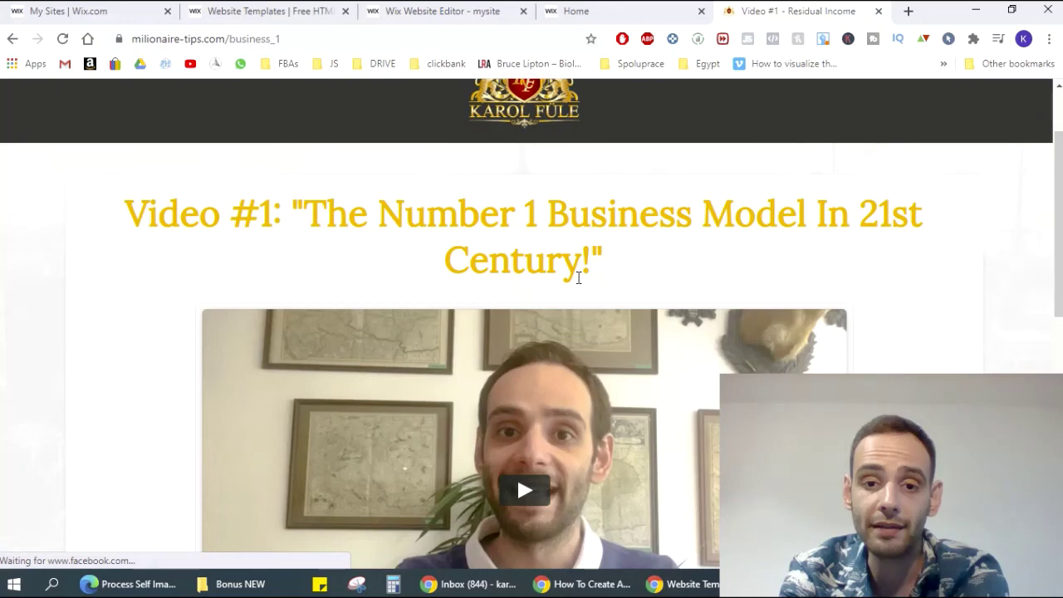
{"action": "scroll", "coordinate": [582, 287], "scroll_direction": "up", "scroll_amount": 1}
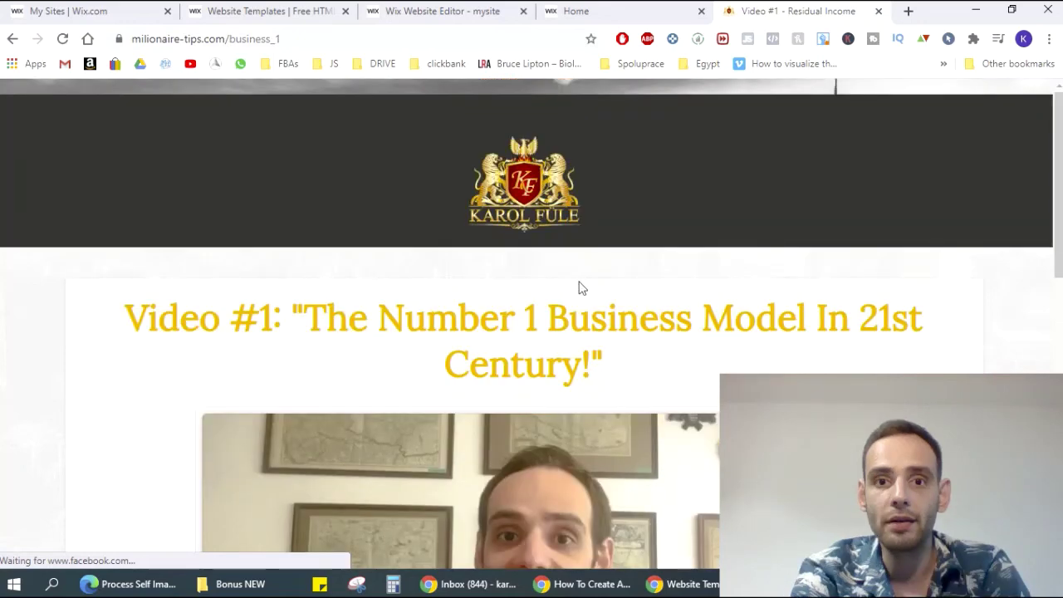
{"action": "scroll", "coordinate": [580, 287], "scroll_direction": "down", "scroll_amount": 3}
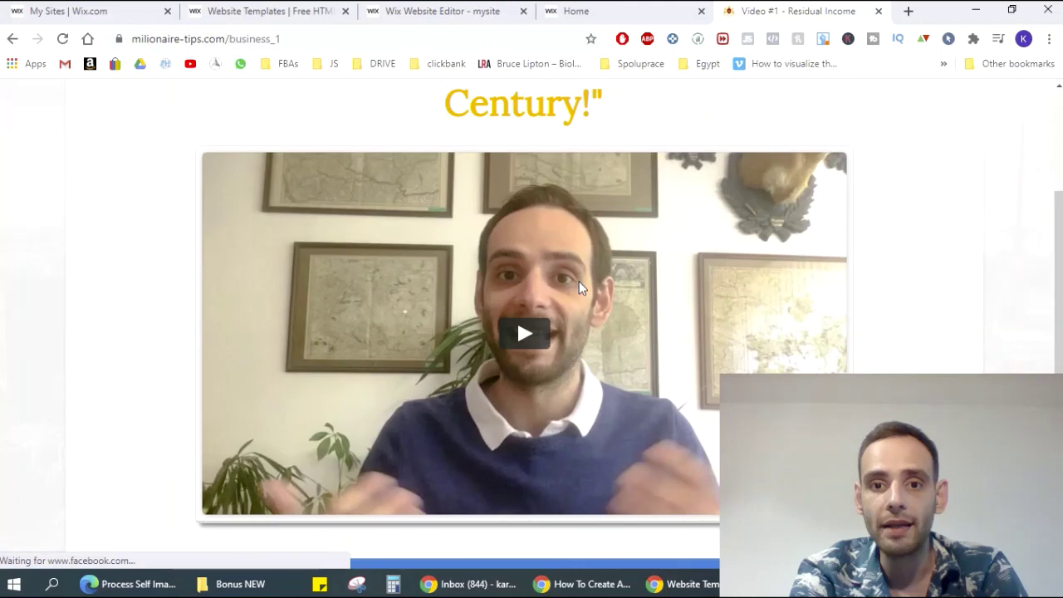
{"action": "scroll", "coordinate": [579, 282], "scroll_direction": "up", "scroll_amount": 3}
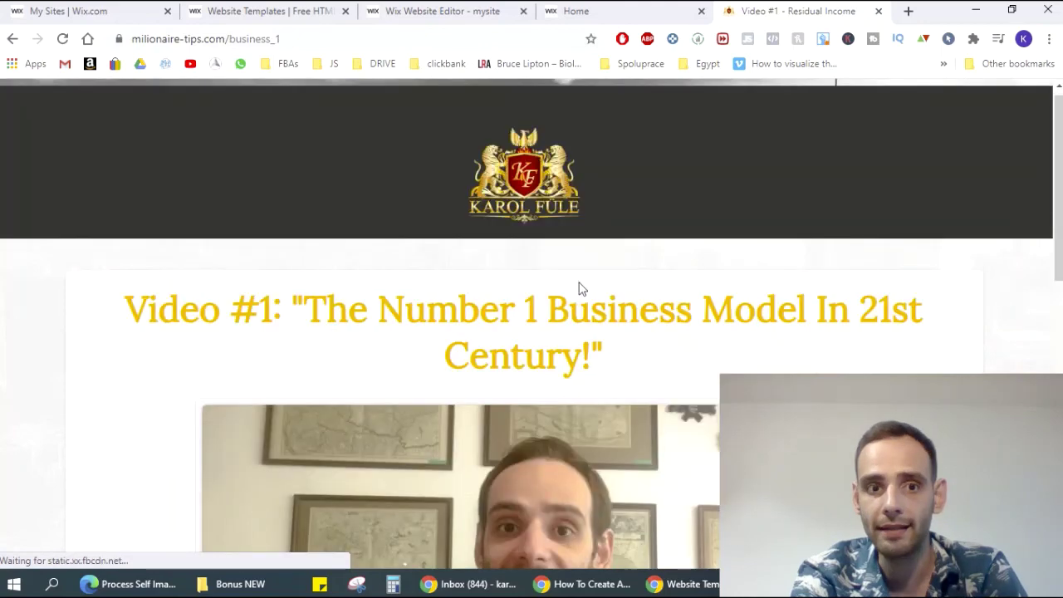
{"action": "scroll", "coordinate": [588, 251], "scroll_direction": "down", "scroll_amount": 2}
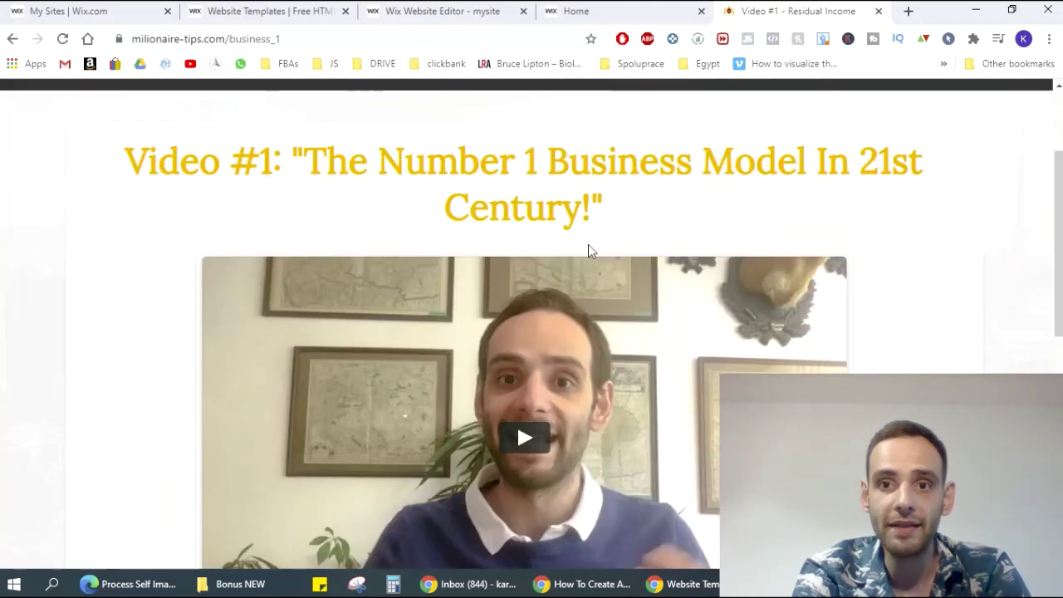
Examine the affiliate-marketing button, comments section and disclaimer beneath the player on the Video #1 page.
{"action": "scroll", "coordinate": [589, 250], "scroll_direction": "down", "scroll_amount": 5}
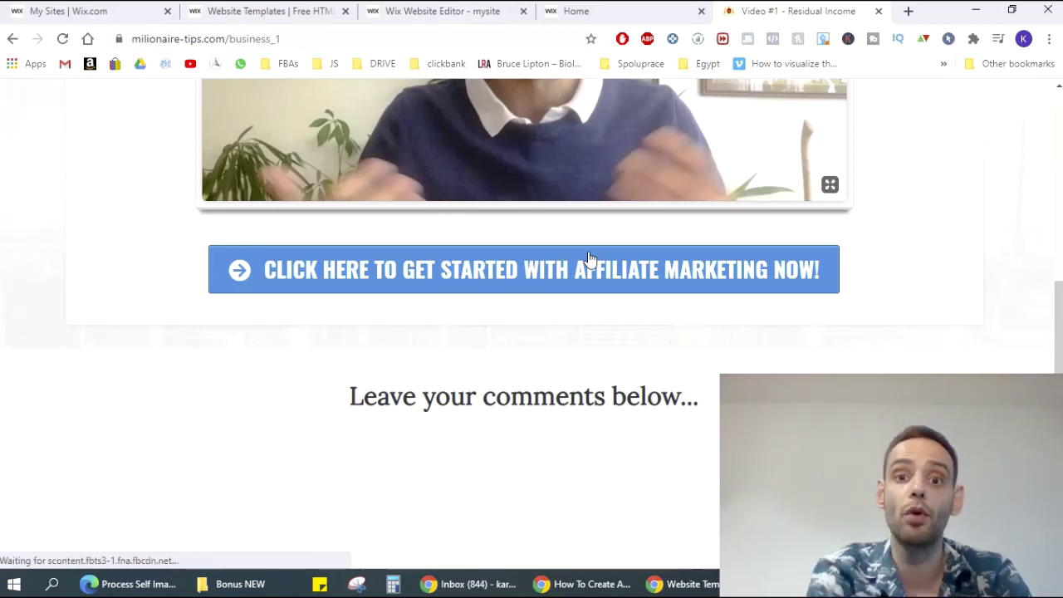
{"action": "scroll", "coordinate": [564, 291], "scroll_direction": "up", "scroll_amount": 2}
{"action": "scroll", "coordinate": [542, 323], "scroll_direction": "up", "scroll_amount": 5}
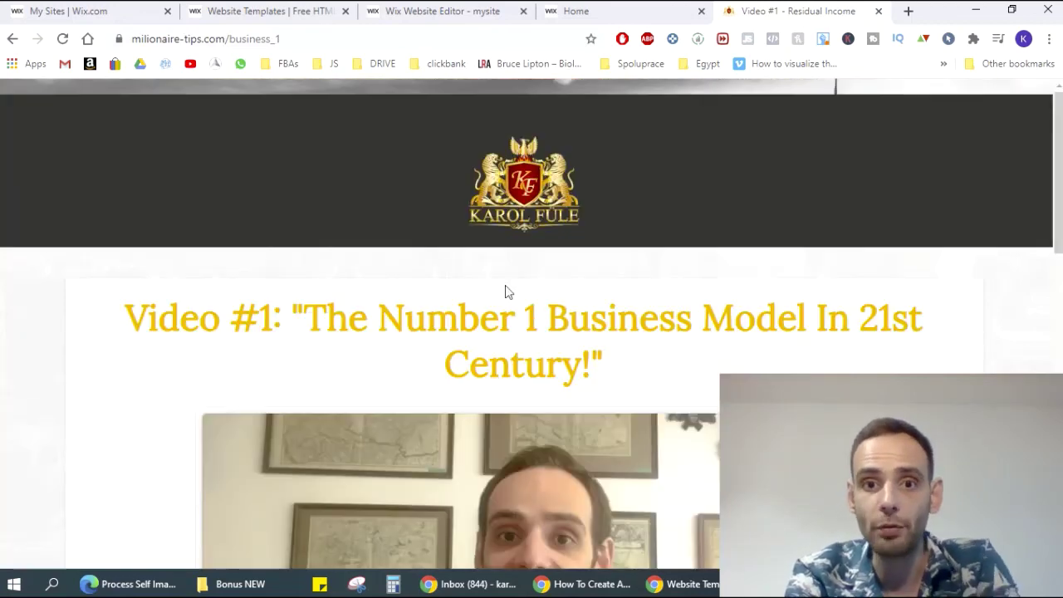
{"action": "scroll", "coordinate": [451, 258], "scroll_direction": "down", "scroll_amount": 5}
{"action": "scroll", "coordinate": [449, 258], "scroll_direction": "down", "scroll_amount": 6}
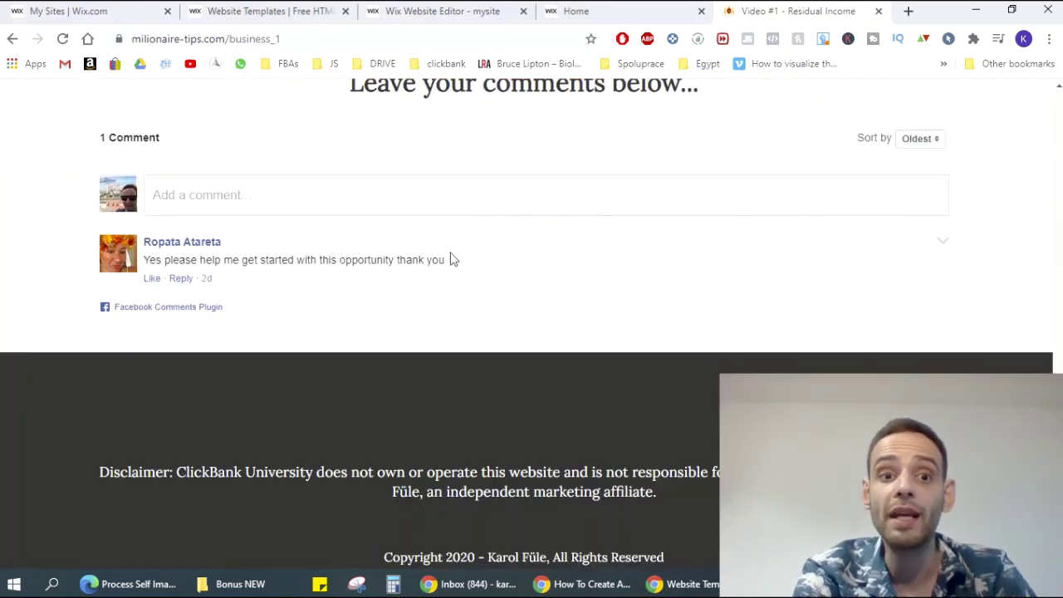
{"action": "scroll", "coordinate": [532, 308], "scroll_direction": "up", "scroll_amount": 1}
{"action": "scroll", "coordinate": [522, 309], "scroll_direction": "up", "scroll_amount": 2}
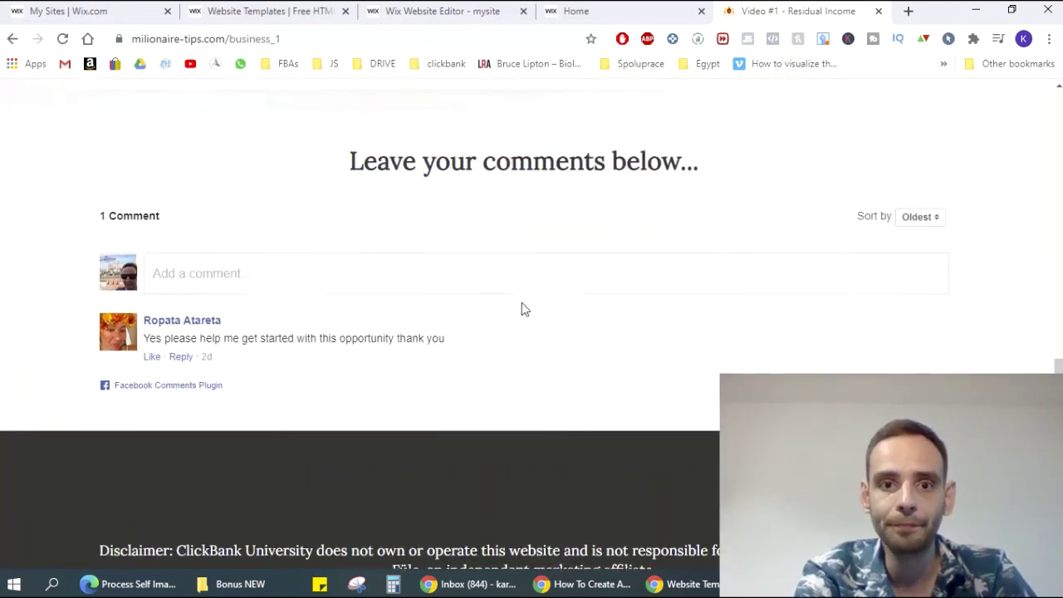
Review how the headline, video and affiliate-link button are arranged on the Video #1 page.
{"action": "scroll", "coordinate": [499, 469], "scroll_direction": "up", "scroll_amount": 2}
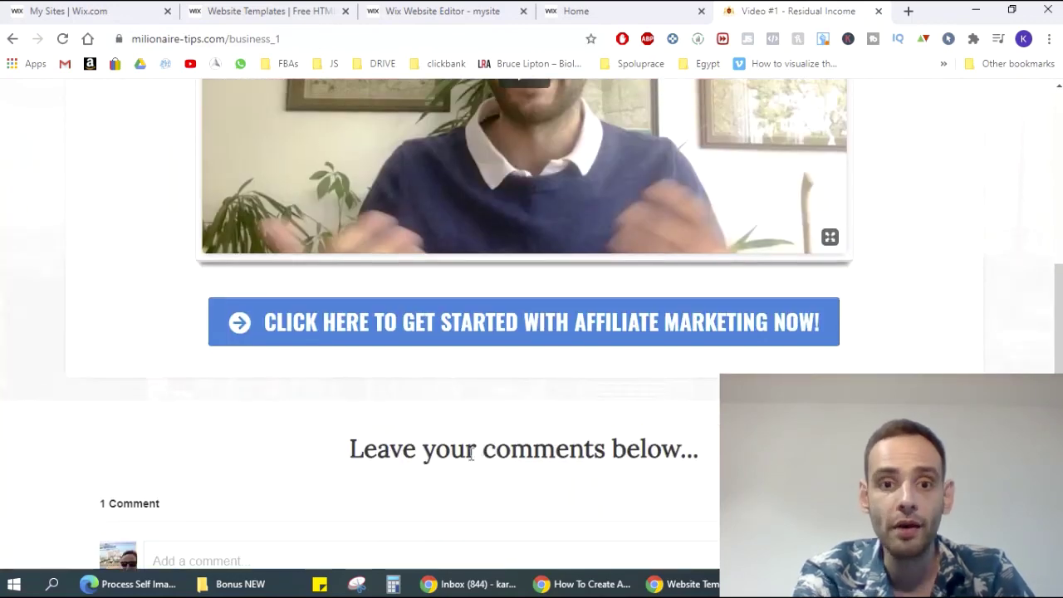
{"action": "scroll", "coordinate": [461, 451], "scroll_direction": "up", "scroll_amount": 1}
{"action": "scroll", "coordinate": [547, 351], "scroll_direction": "down", "scroll_amount": 2}
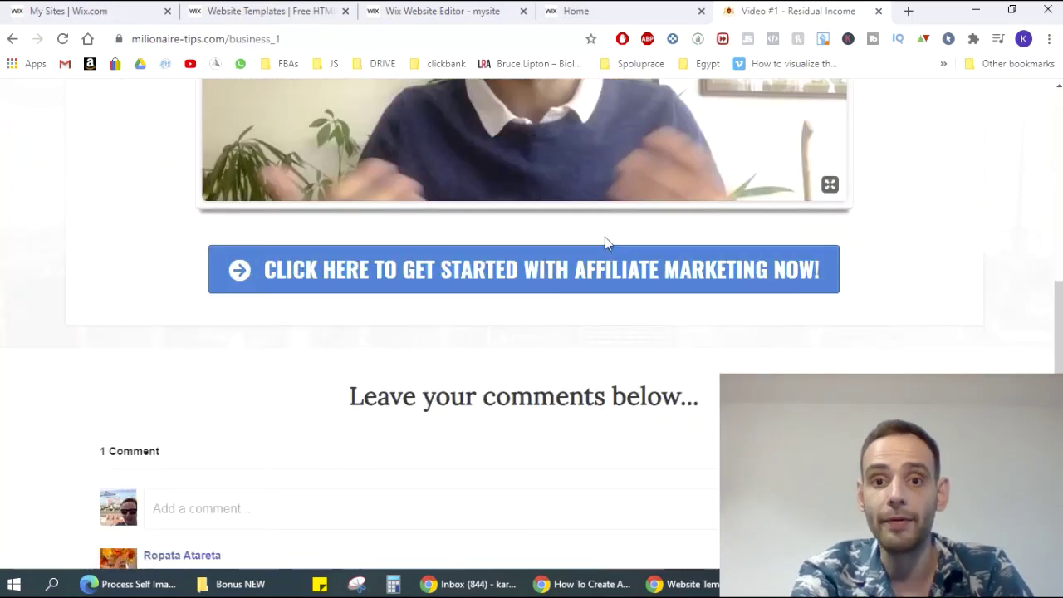
{"action": "scroll", "coordinate": [581, 310], "scroll_direction": "up", "scroll_amount": 4}
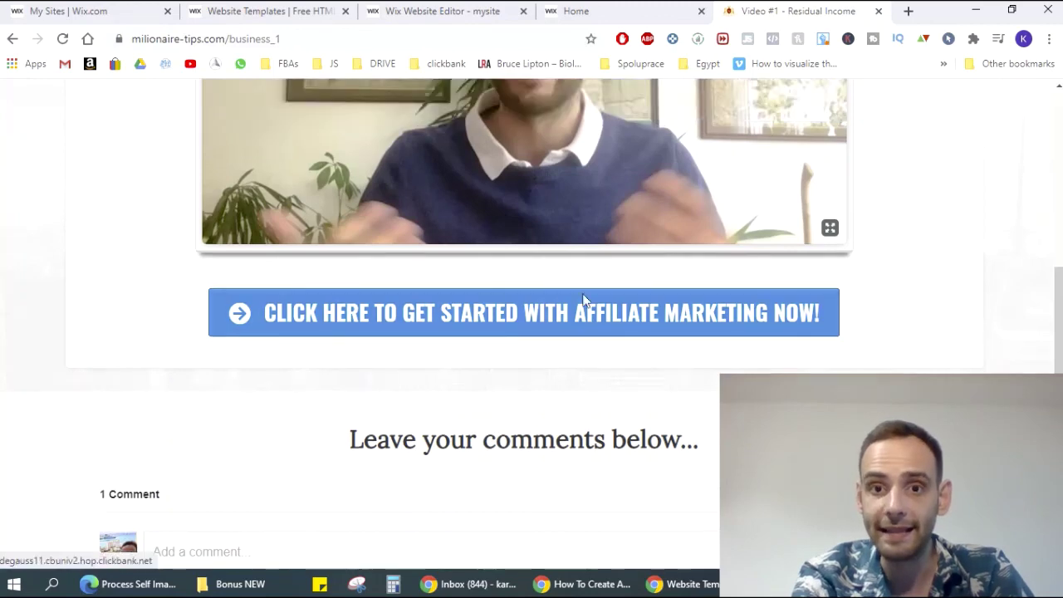
{"action": "scroll", "coordinate": [546, 298], "scroll_direction": "up", "scroll_amount": 3}
{"action": "scroll", "coordinate": [515, 315], "scroll_direction": "down", "scroll_amount": 5}
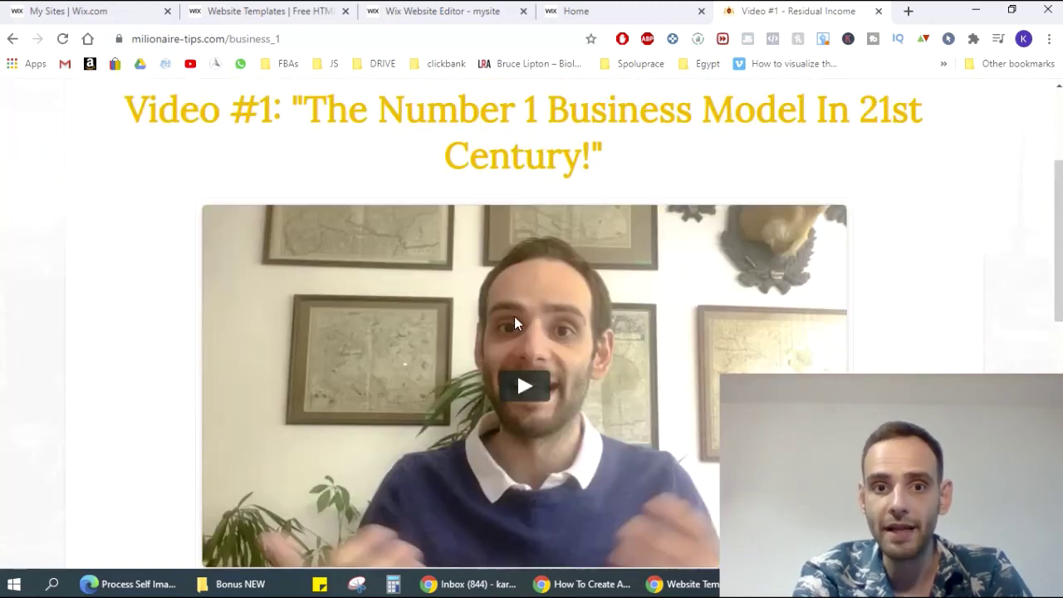
{"action": "scroll", "coordinate": [517, 314], "scroll_direction": "up", "scroll_amount": 1}
{"action": "scroll", "coordinate": [525, 309], "scroll_direction": "up", "scroll_amount": 2}
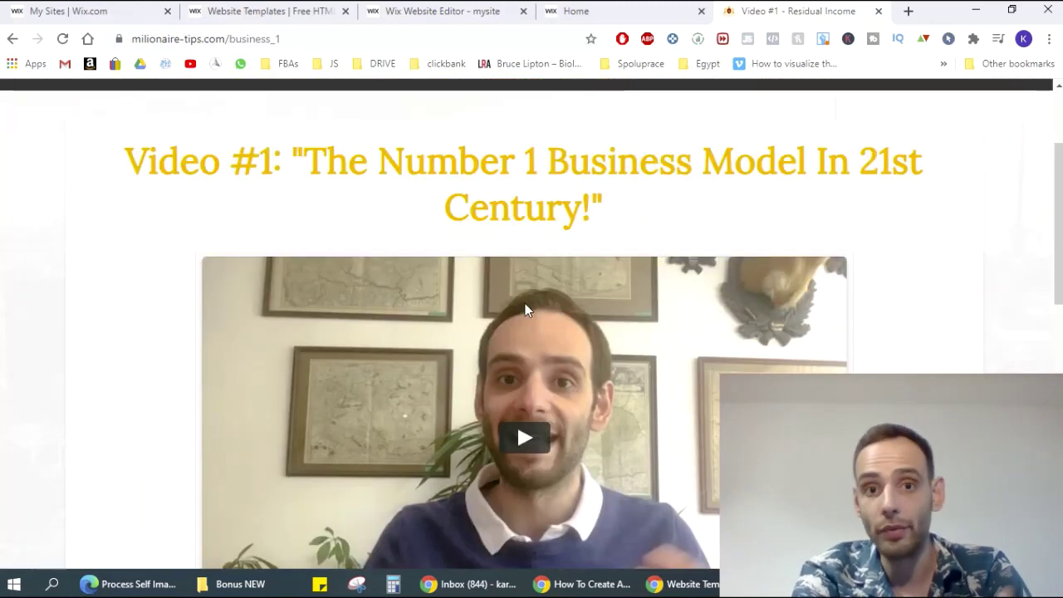
{"action": "scroll", "coordinate": [525, 309], "scroll_direction": "down", "scroll_amount": 3}
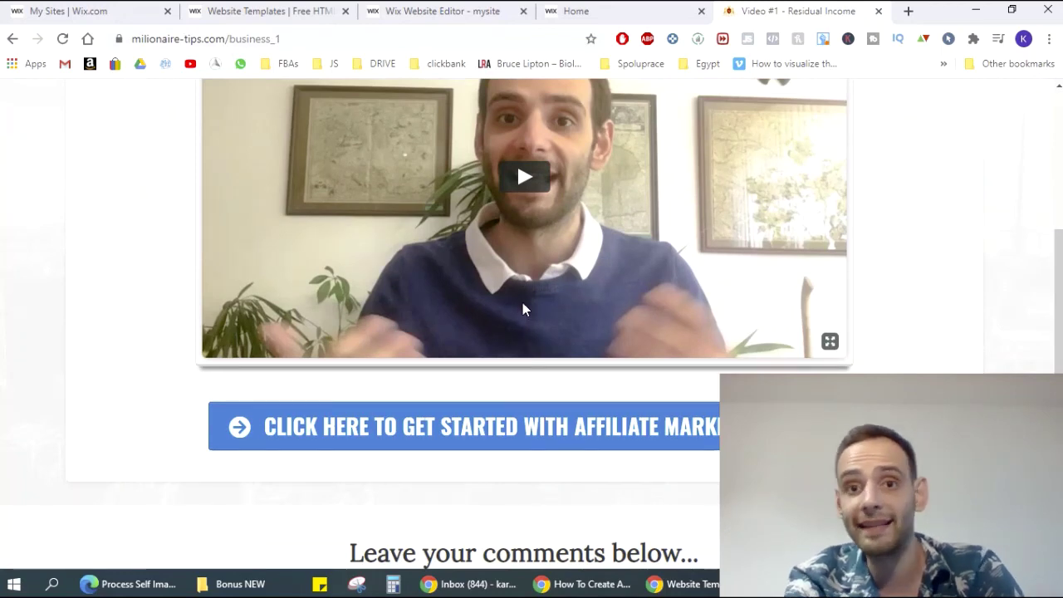
{"action": "scroll", "coordinate": [522, 309], "scroll_direction": "up", "scroll_amount": 4}
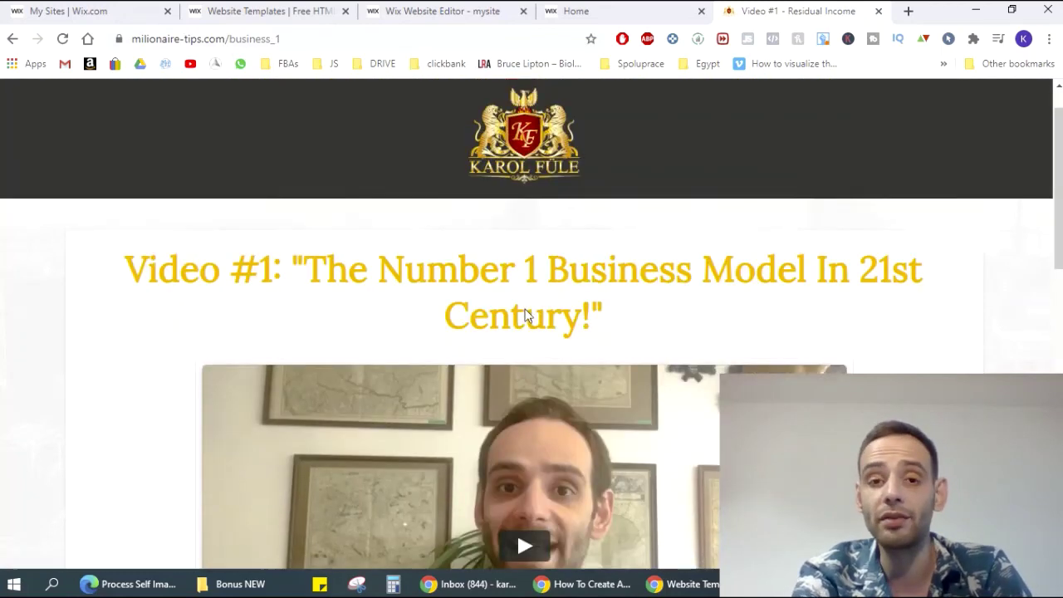
{"action": "scroll", "coordinate": [525, 314], "scroll_direction": "up", "scroll_amount": 1}
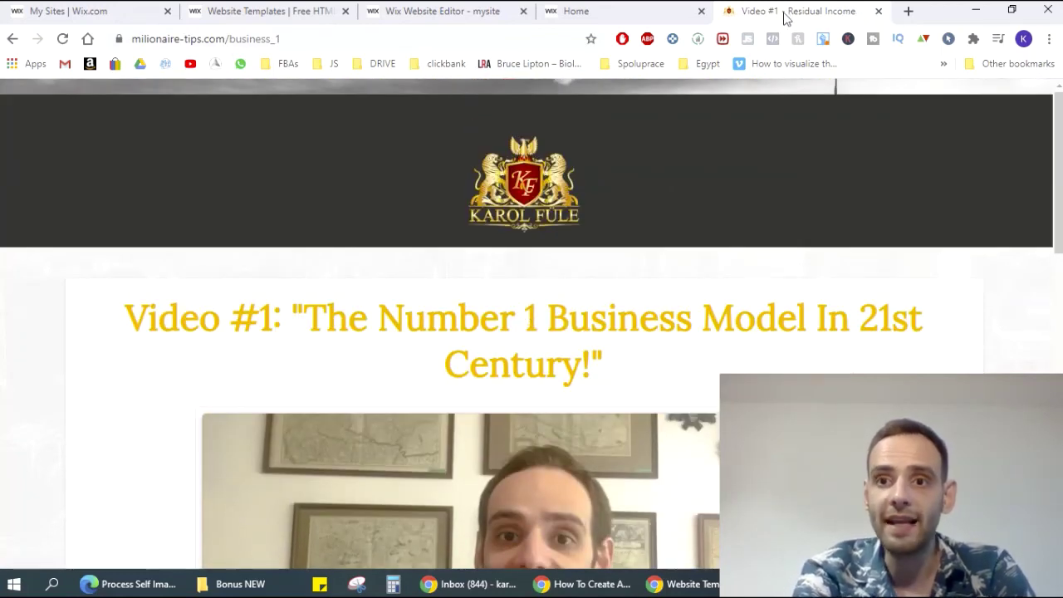
Close the Video #1 page and return to the published Wix landing page.
{"action": "left_click", "coordinate": [878, 11]}
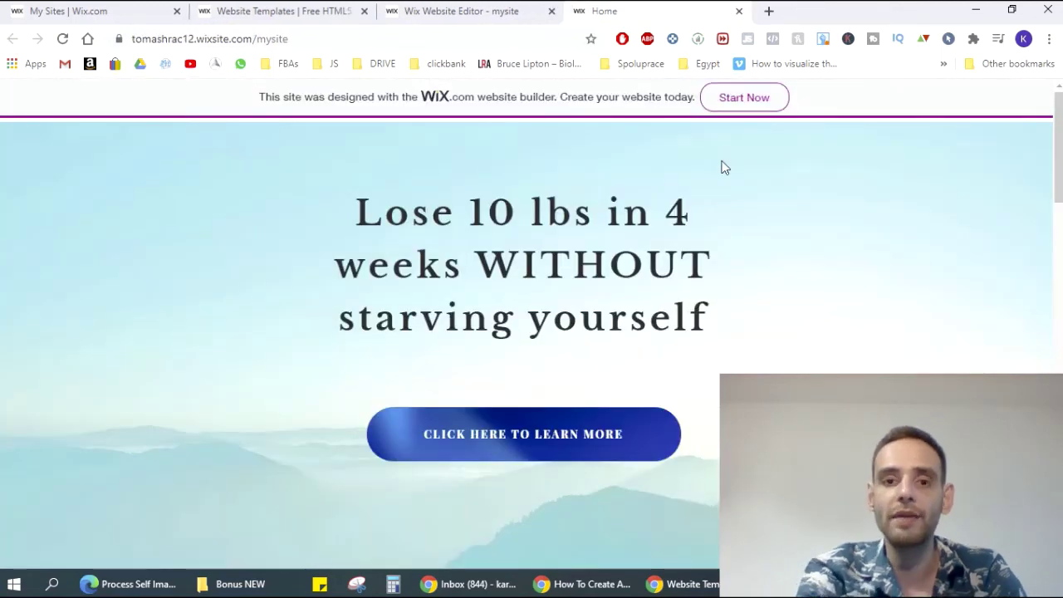